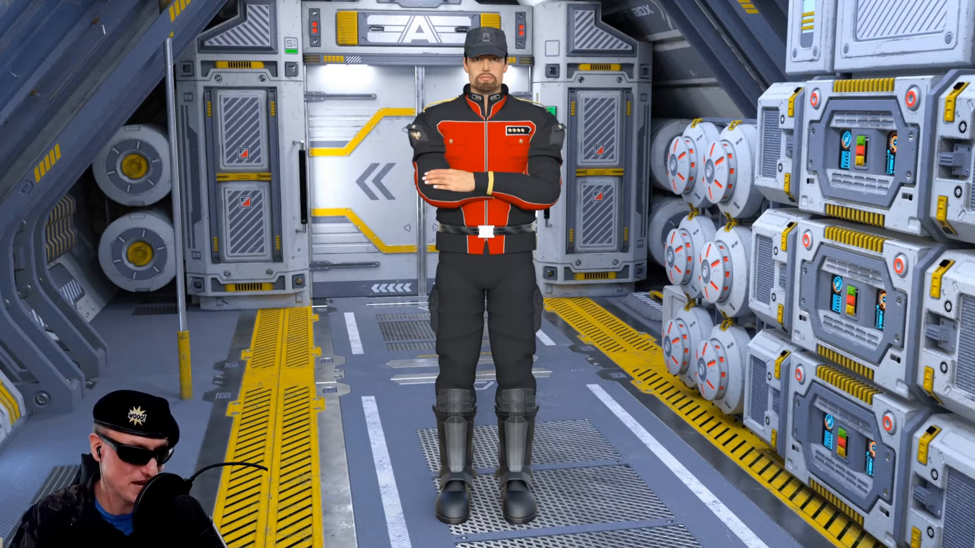
mouse_move(244, 340)
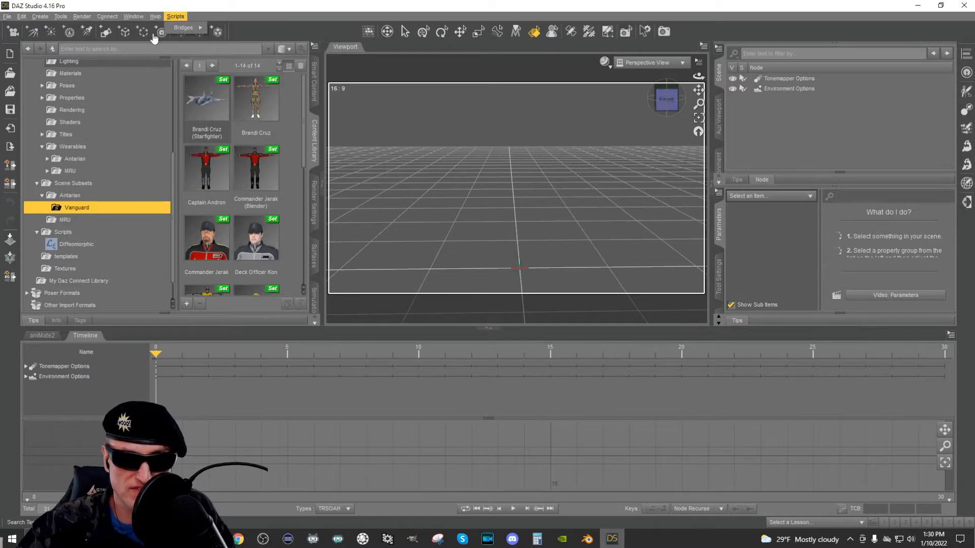
click(155, 16)
click(210, 143)
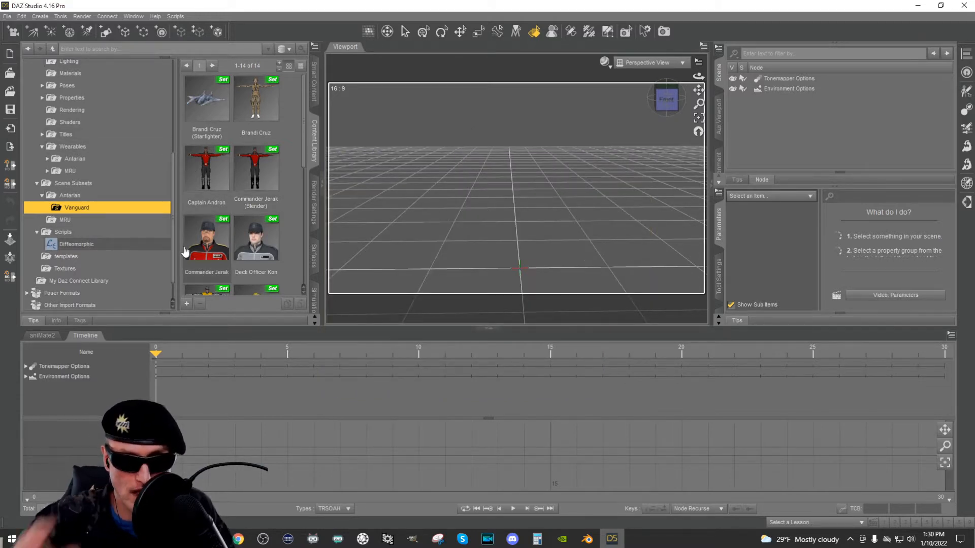
mouse_move(203, 254)
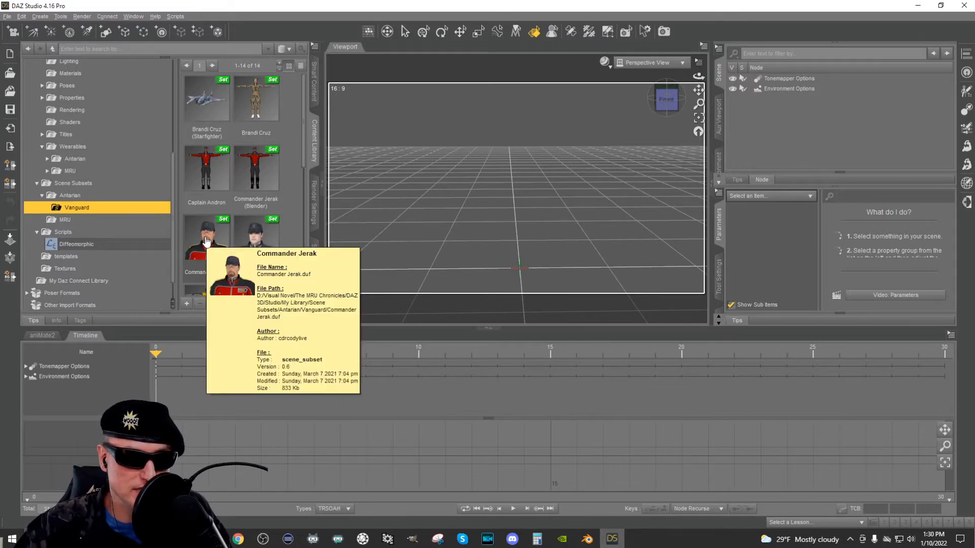
List all smart content products and look through them for the Michael 3 figure items.
click(315, 83)
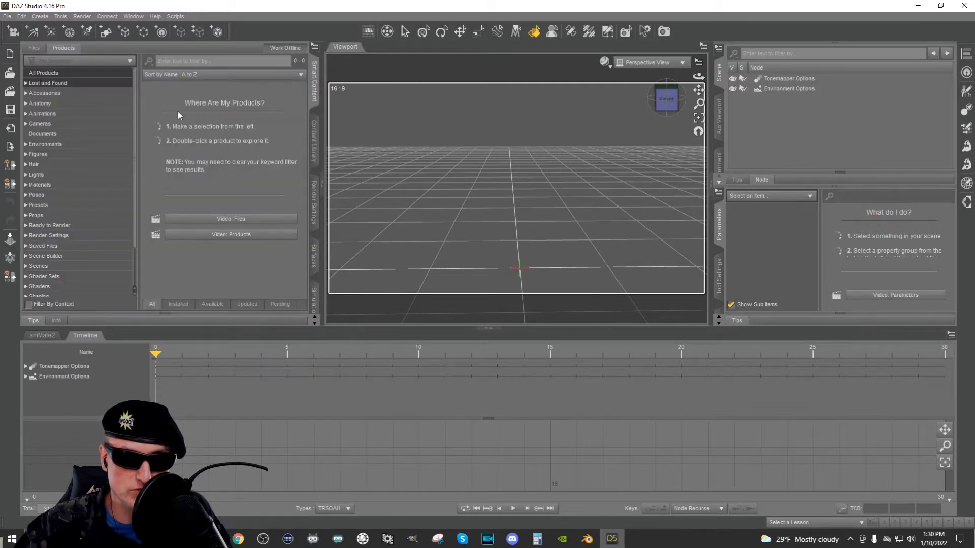
click(92, 73)
scroll(249, 162, down, 3)
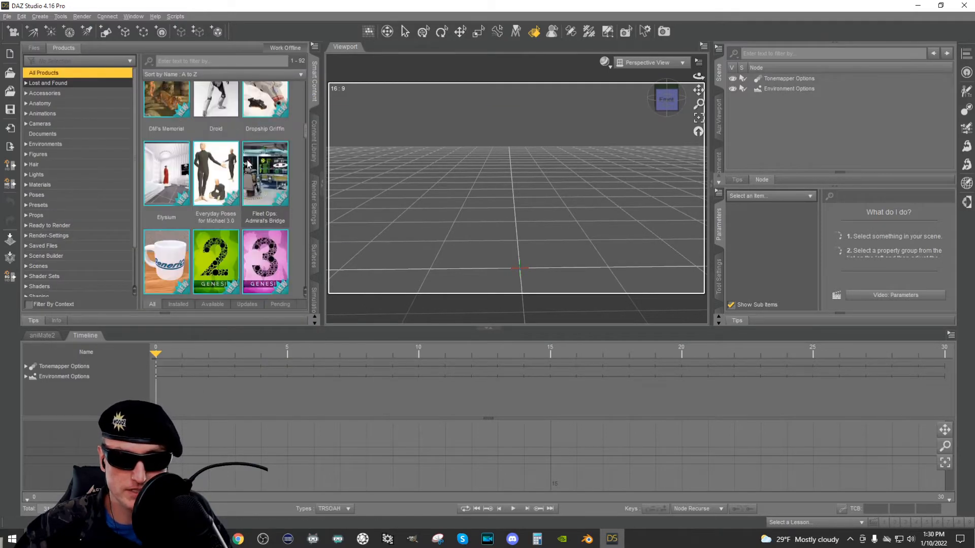
scroll(249, 163, down, 20)
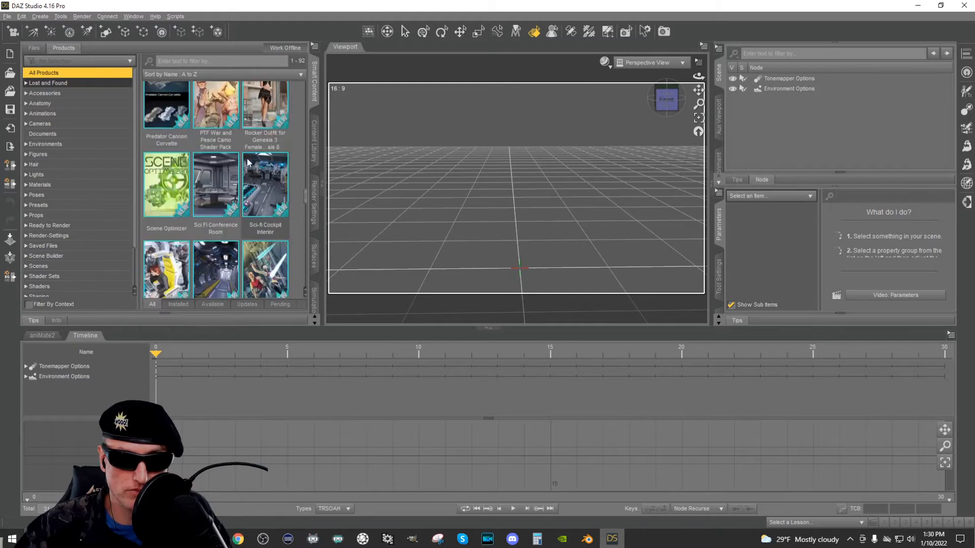
scroll(249, 163, down, 10)
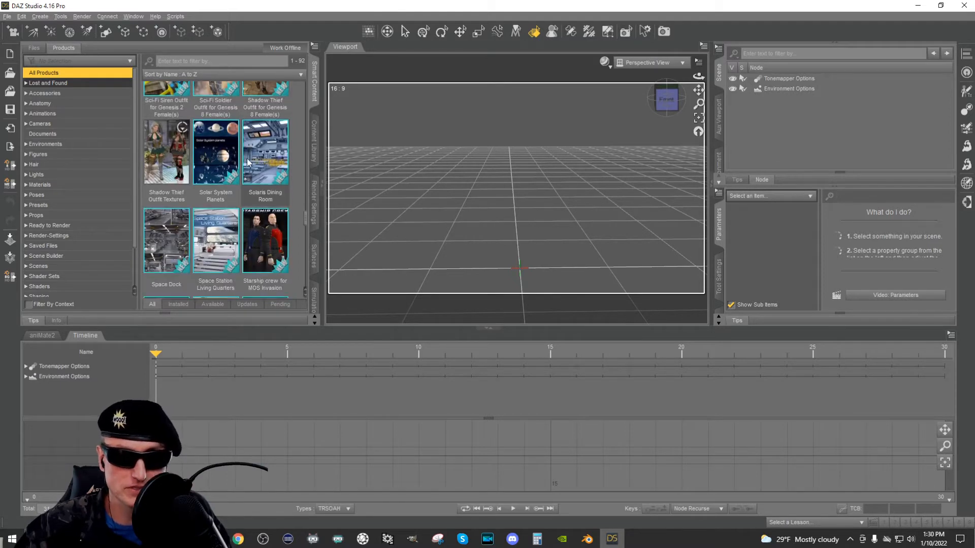
scroll(249, 167, up, 15)
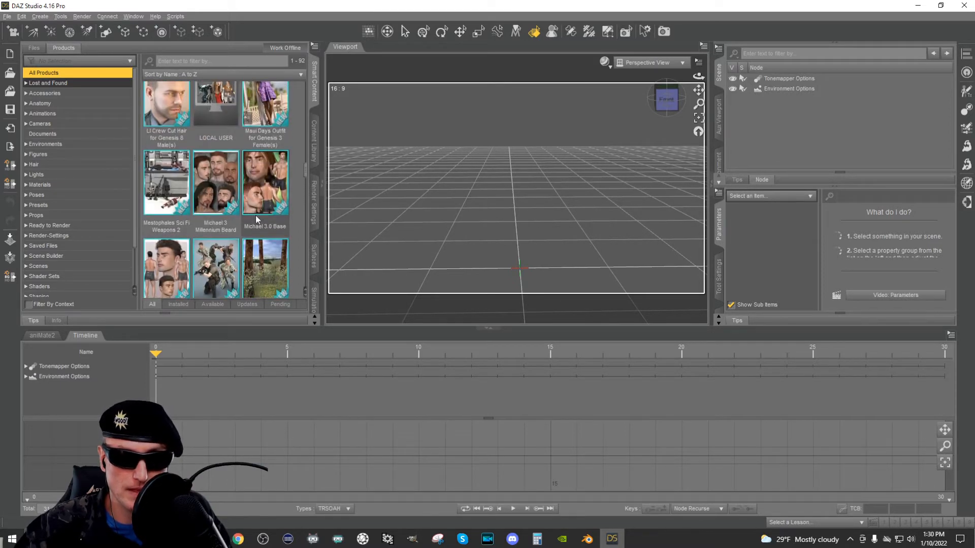
mouse_move(216, 203)
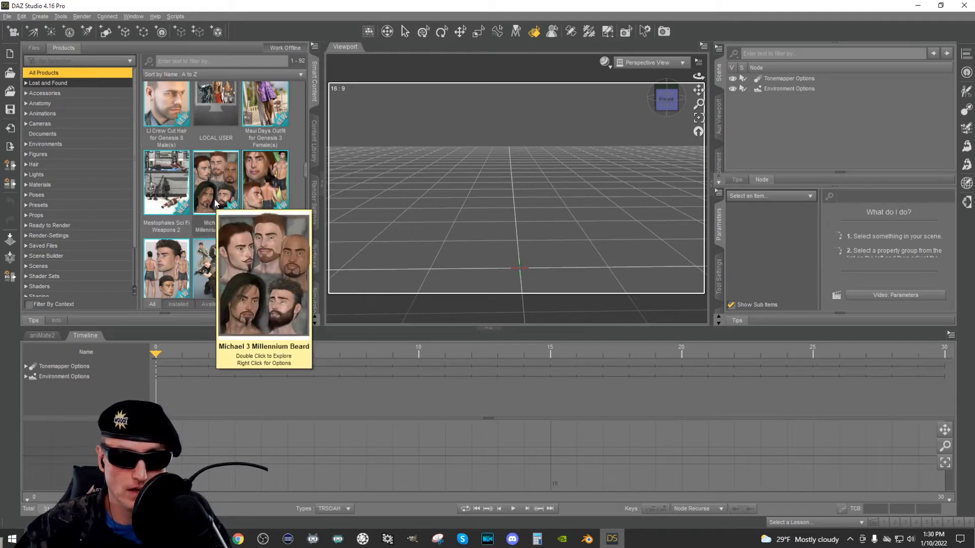
scroll(195, 236, down, 5)
scroll(210, 182, up, 3)
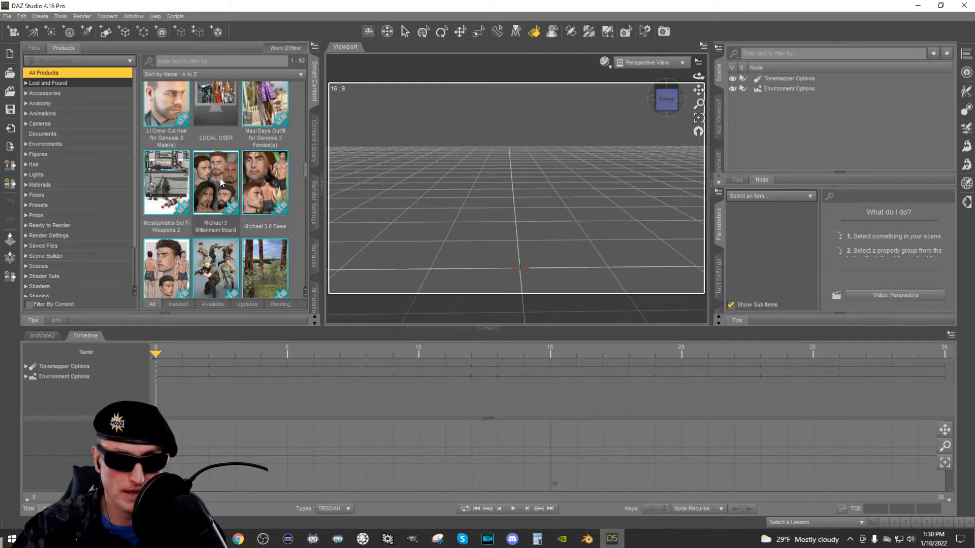
scroll(221, 180, down, 5)
scroll(222, 179, up, 5)
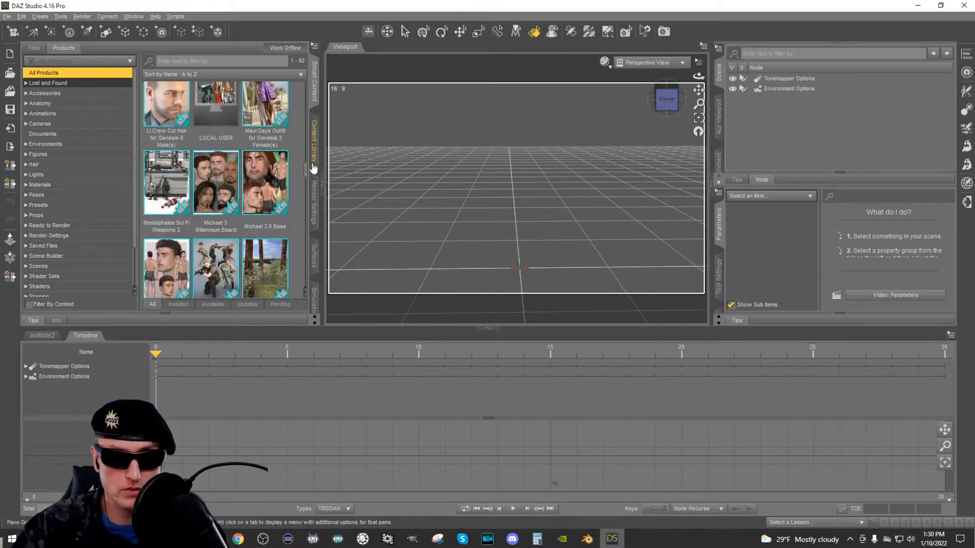
scroll(307, 174, down, 1)
scroll(307, 174, down, 1)
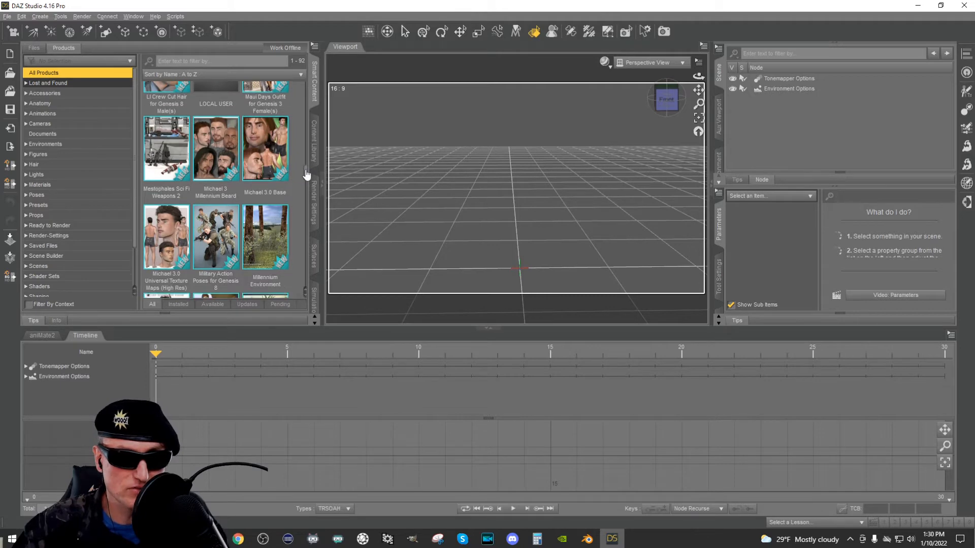
scroll(274, 163, up, 1)
Inspect the Michael 3.0 Base product and the Michael 3.0 Universal Texture Maps (High Res) product.
click(239, 151)
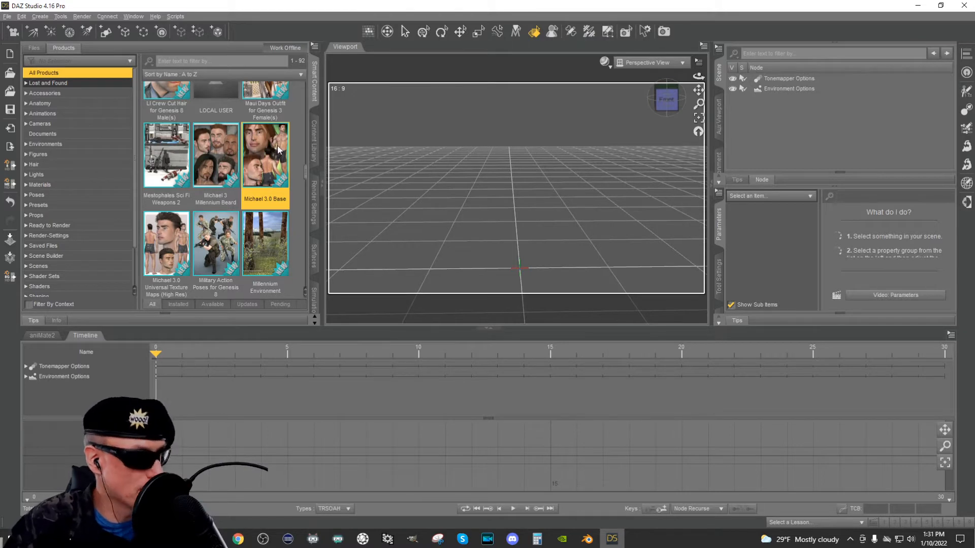
mouse_move(235, 193)
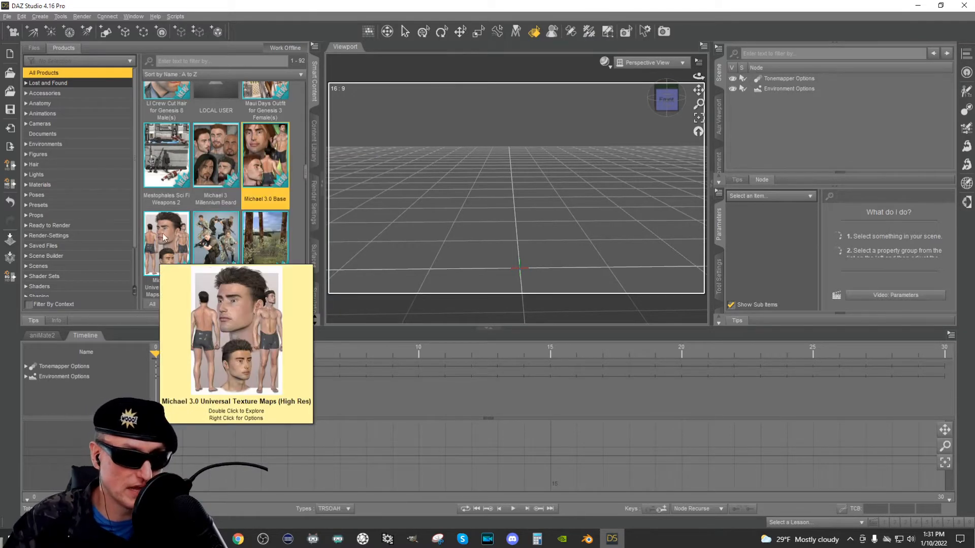
mouse_move(179, 241)
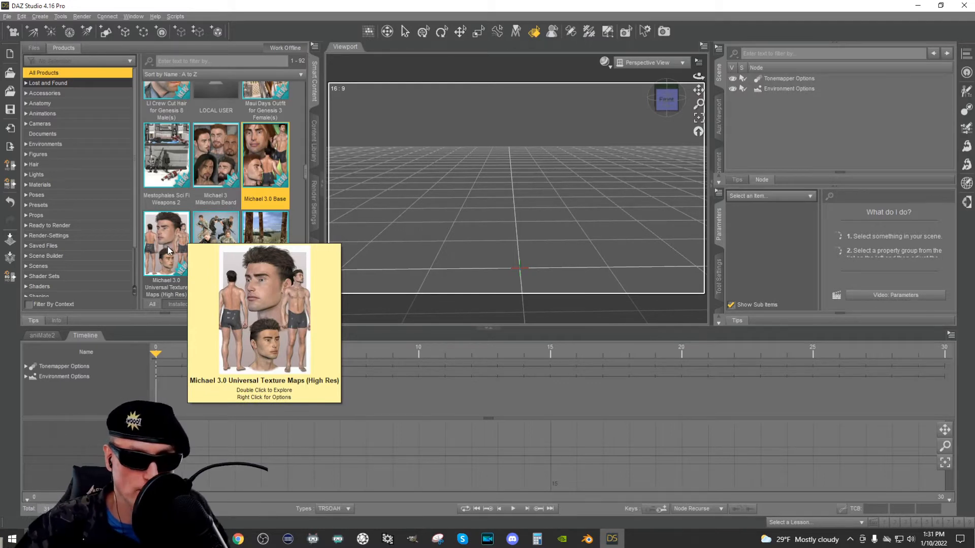
click(170, 247)
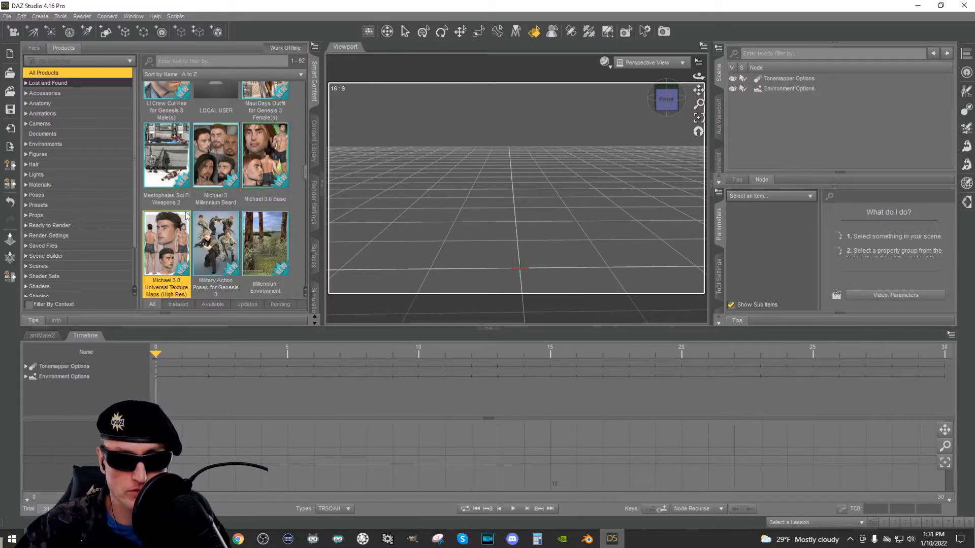
Open the MOS Invasion product, look through all its files, and return to the product list.
scroll(239, 218, down, 6)
scroll(239, 215, up, 4)
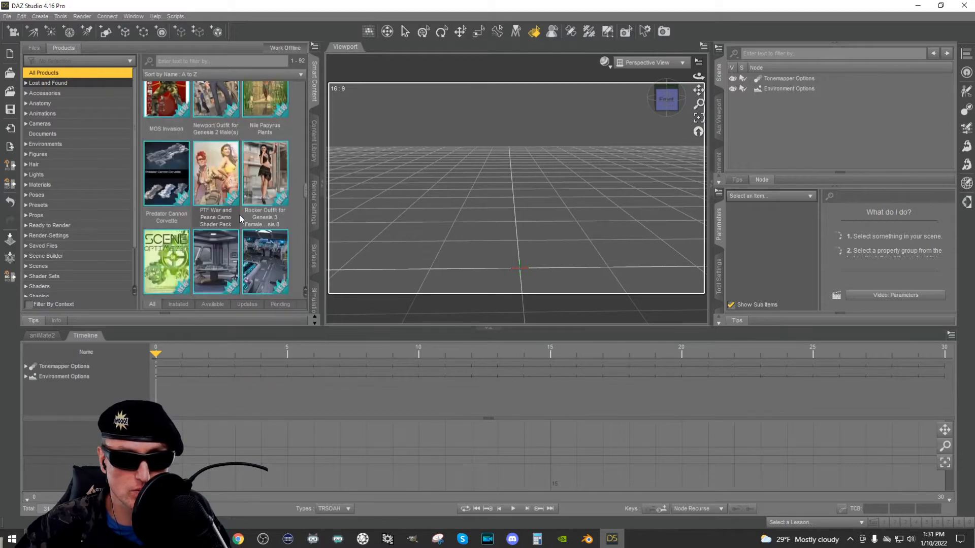
scroll(190, 168, up, 2)
scroll(177, 163, down, 2)
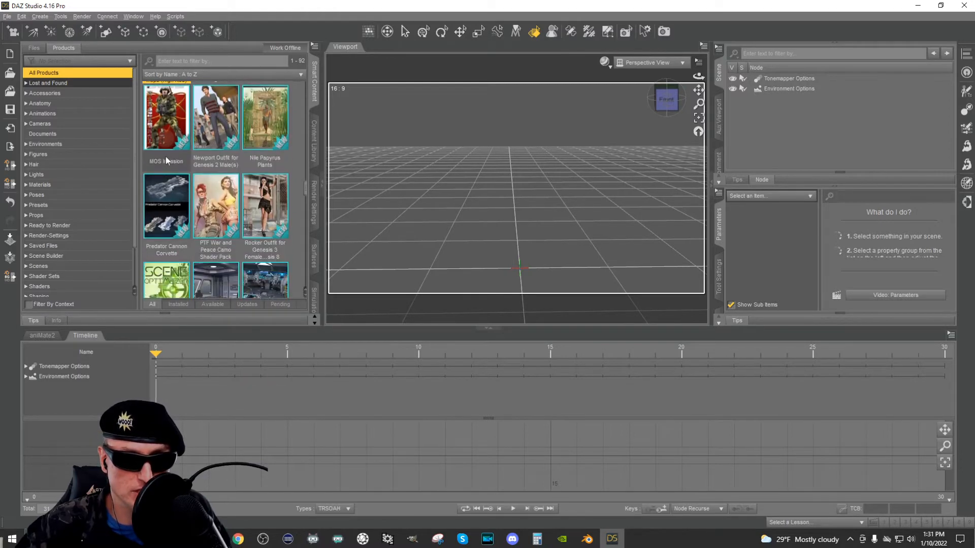
double_click(165, 157)
click(105, 143)
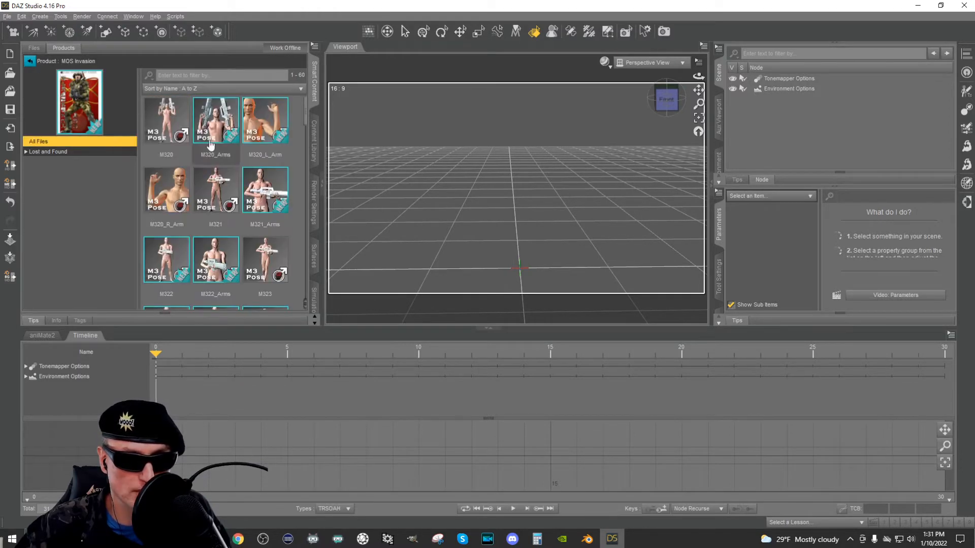
scroll(213, 167, down, 5)
scroll(216, 173, down, 5)
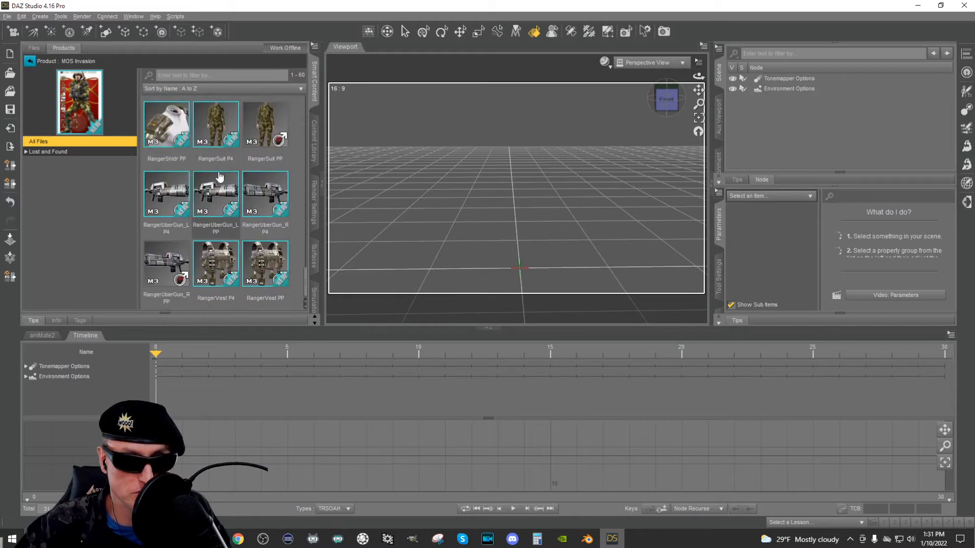
click(31, 62)
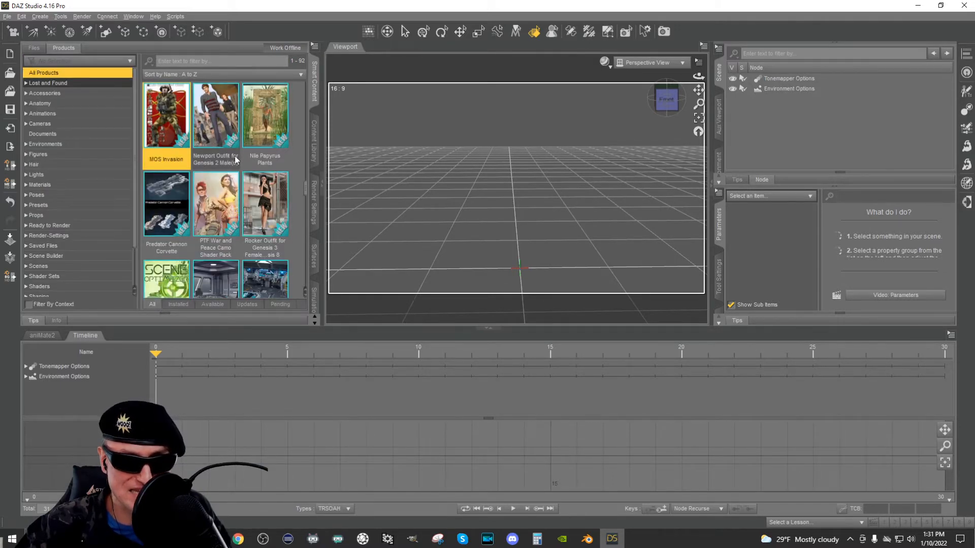
Open the Starship crew for MOS Invasion product, examine its coat materials, and return to the product list.
scroll(235, 160, down, 10)
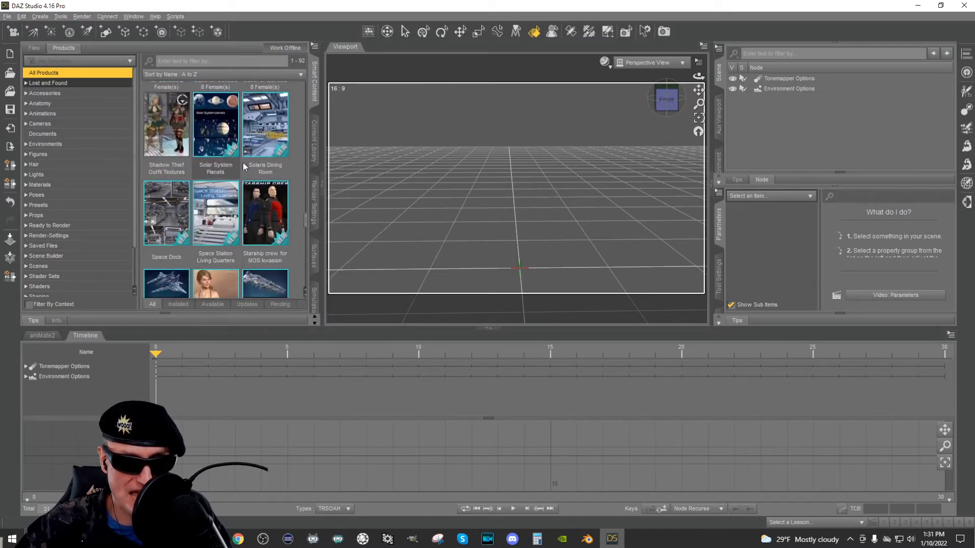
click(261, 206)
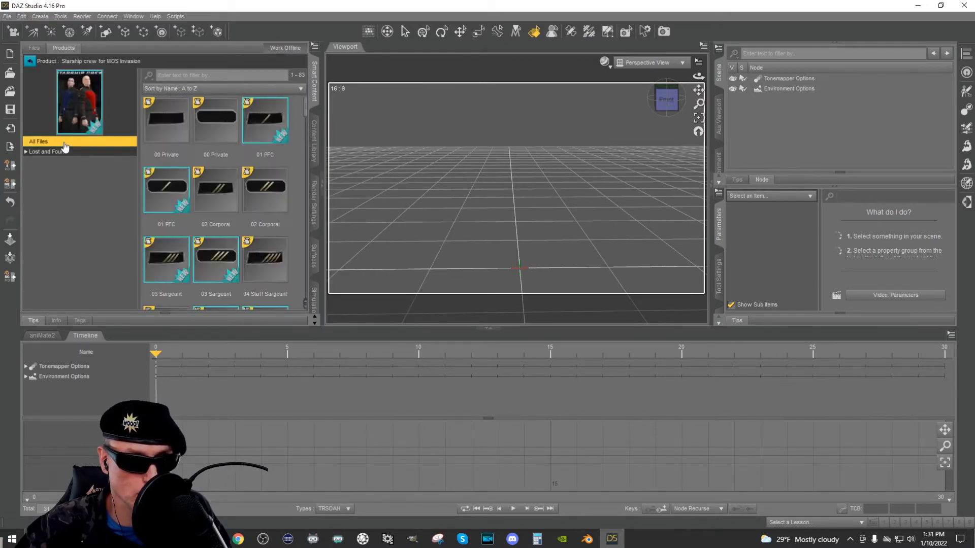
scroll(206, 155, down, 5)
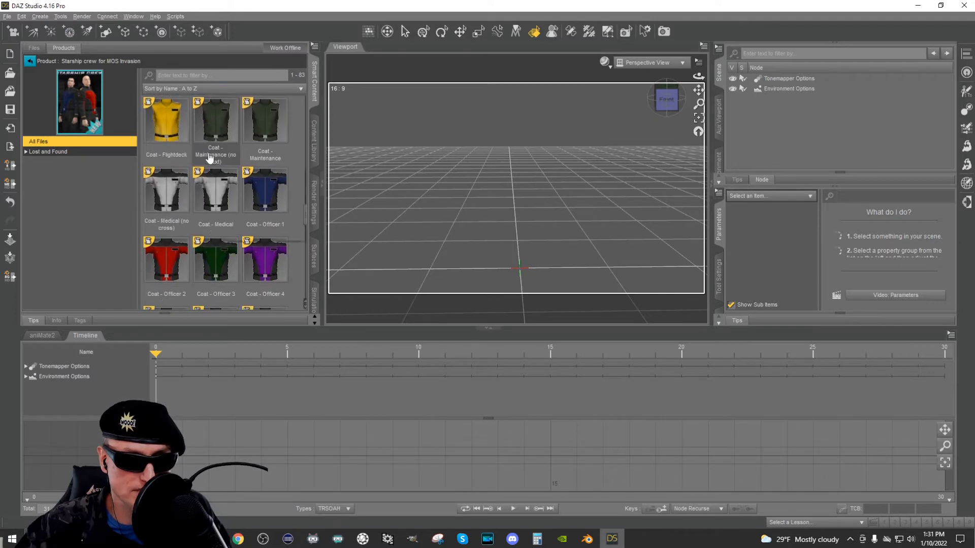
mouse_move(220, 197)
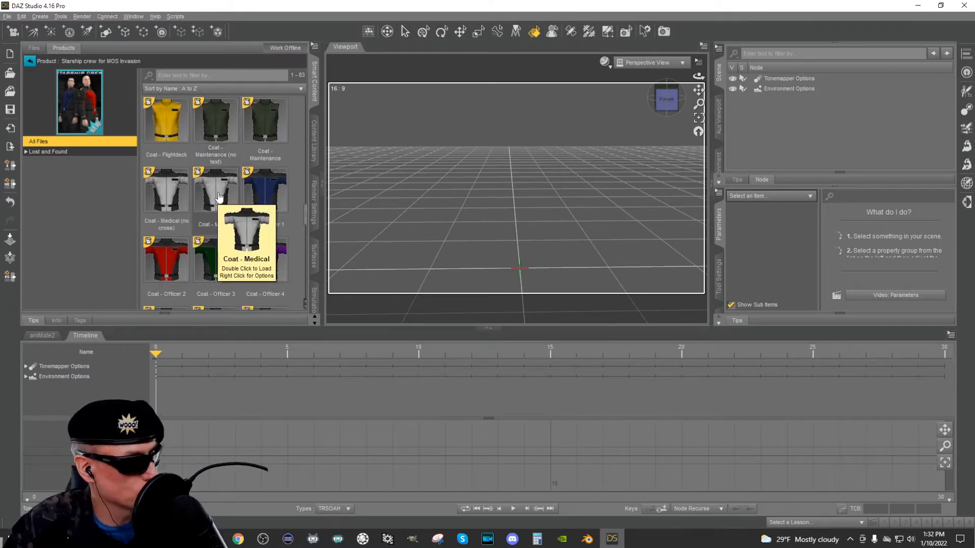
mouse_move(215, 256)
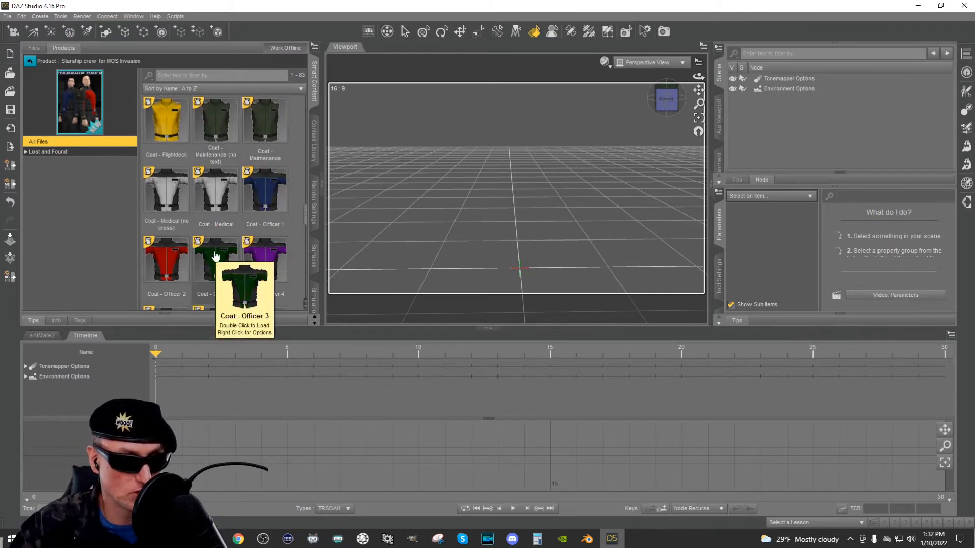
mouse_move(264, 257)
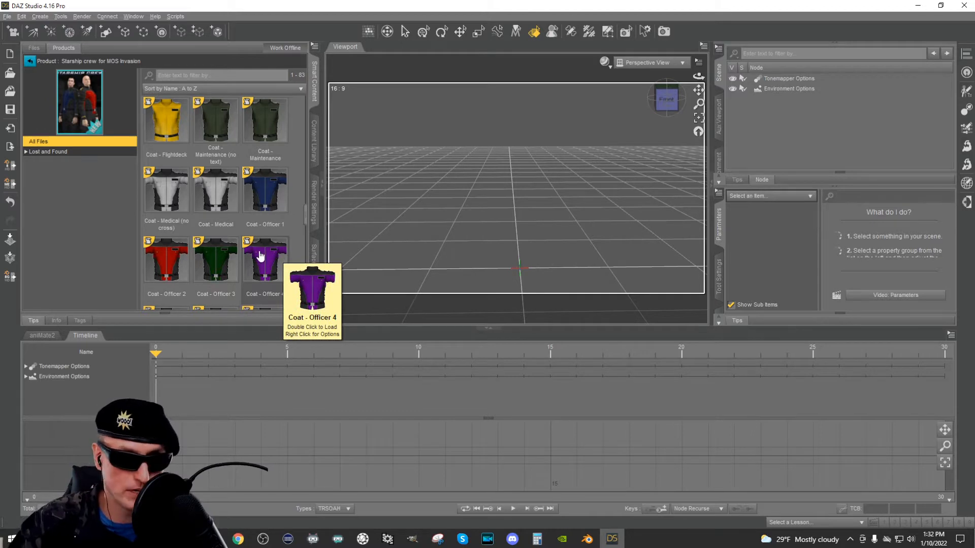
click(29, 63)
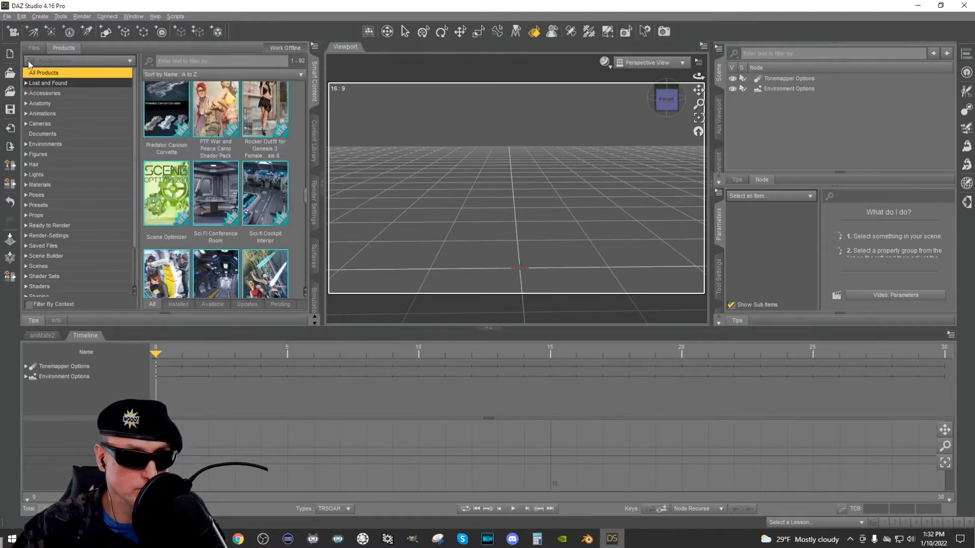
Browse the content library's presets, expand the Poses folder, and examine the characters in the MRU folder under Characters.
click(315, 146)
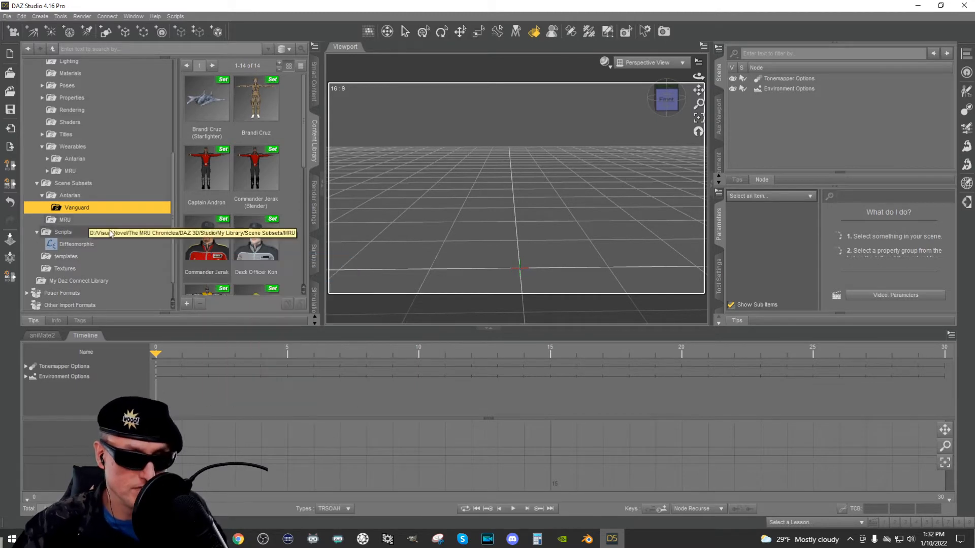
mouse_move(208, 246)
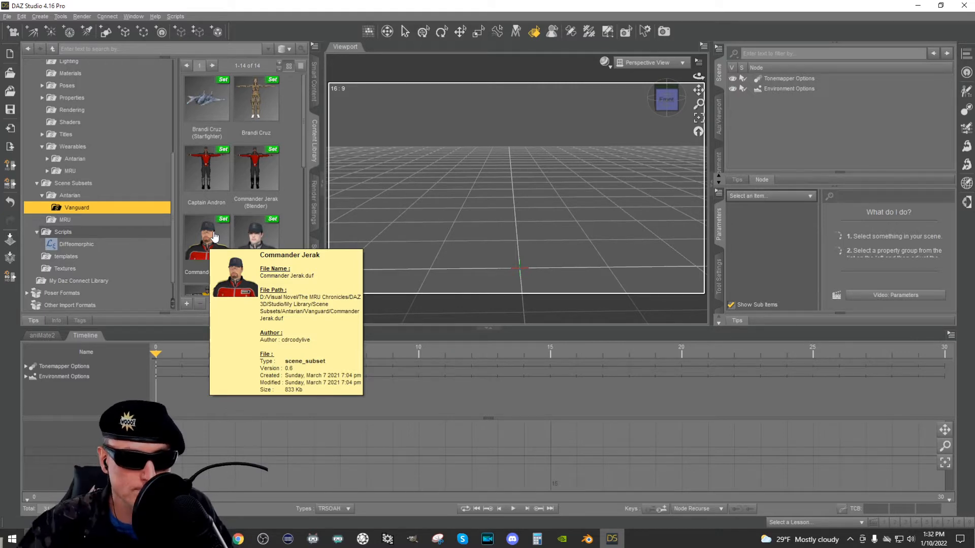
scroll(85, 127, up, 3)
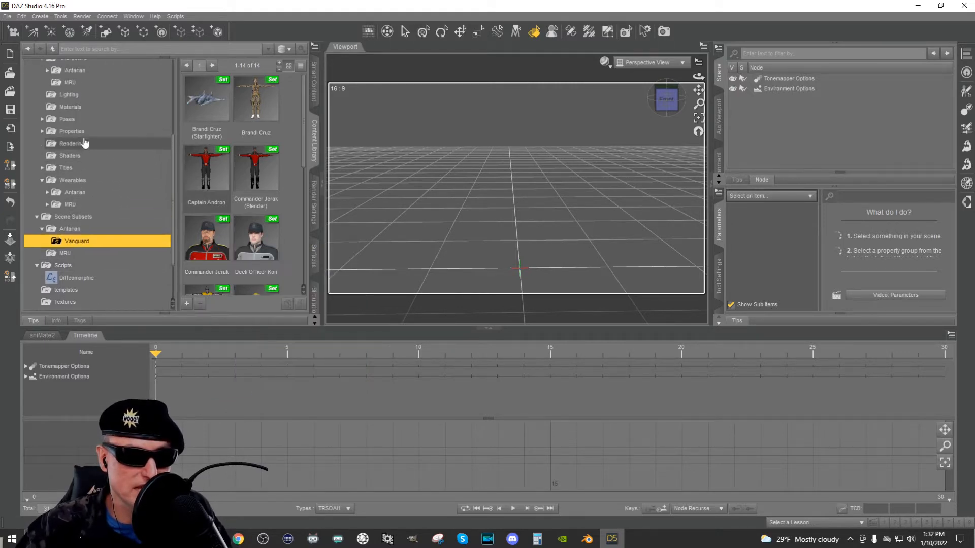
scroll(85, 124, up, 1)
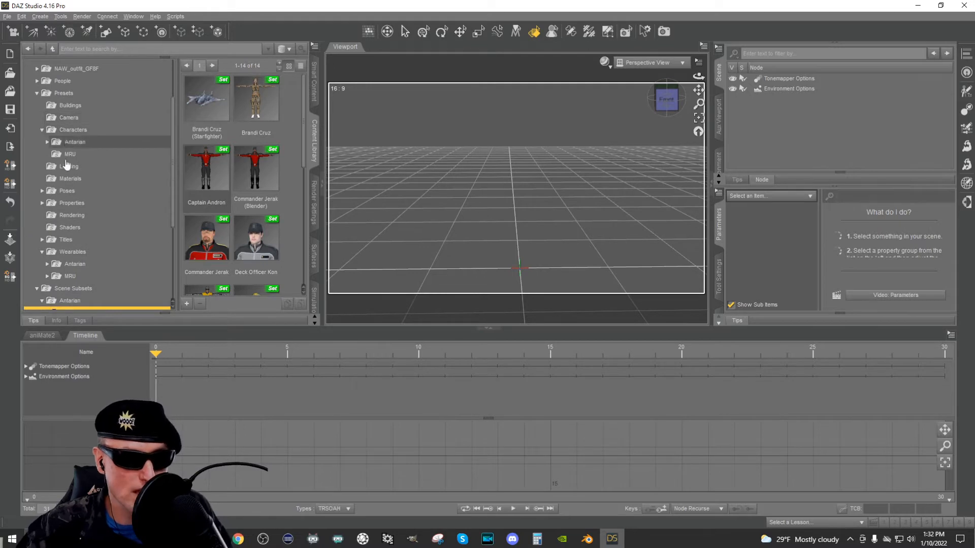
click(42, 192)
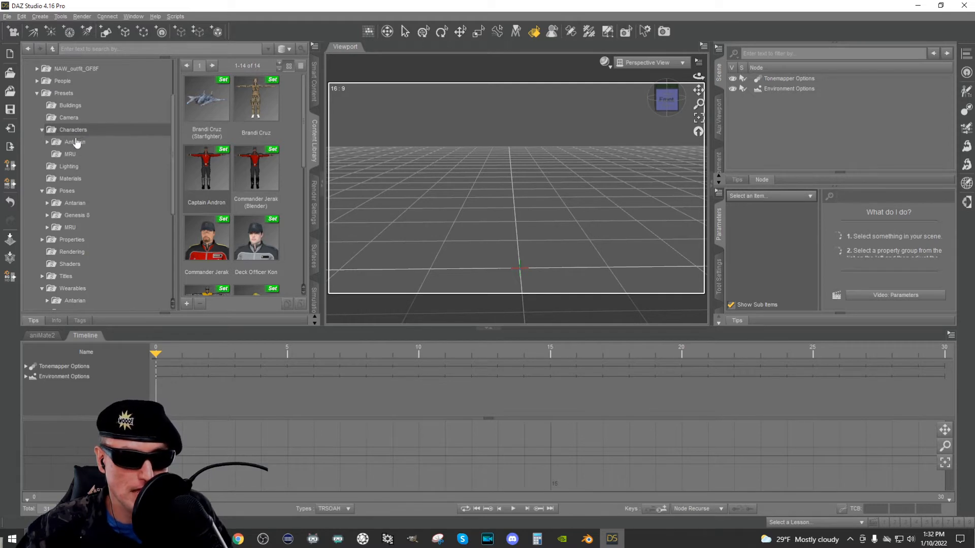
click(68, 155)
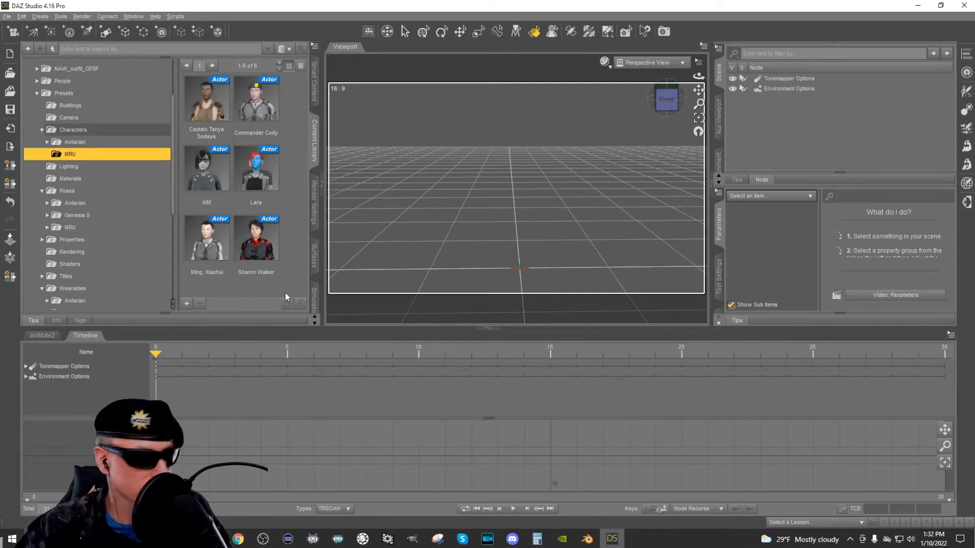
mouse_move(278, 99)
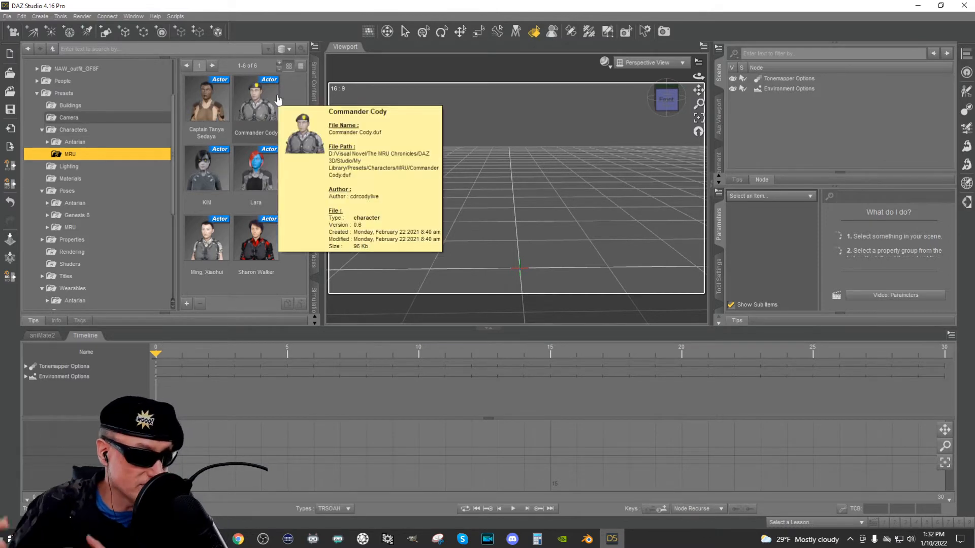
Look through the outfit presets in the MRU folder under Wearables, including the Captain Tanya Sedaya outfits.
scroll(119, 173, down, 1)
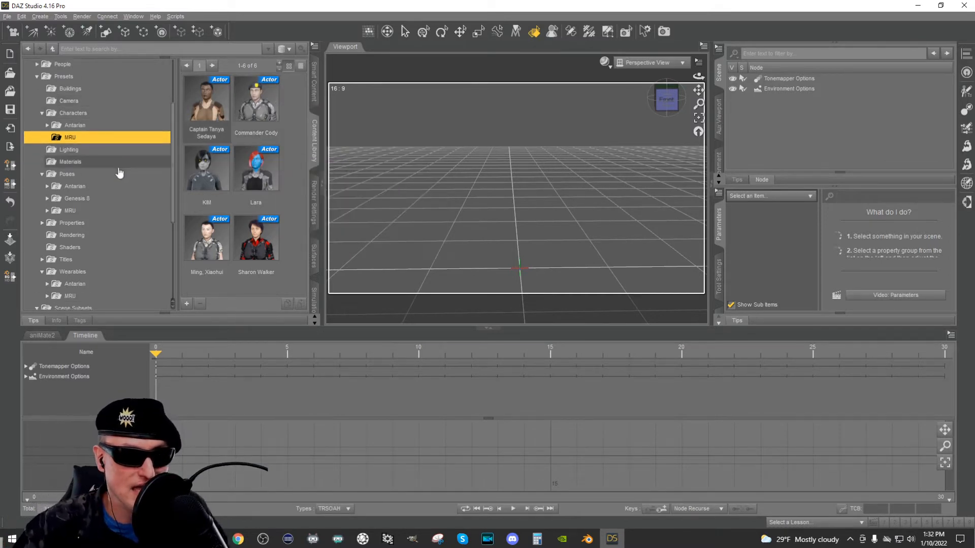
scroll(120, 173, down, 1)
click(81, 278)
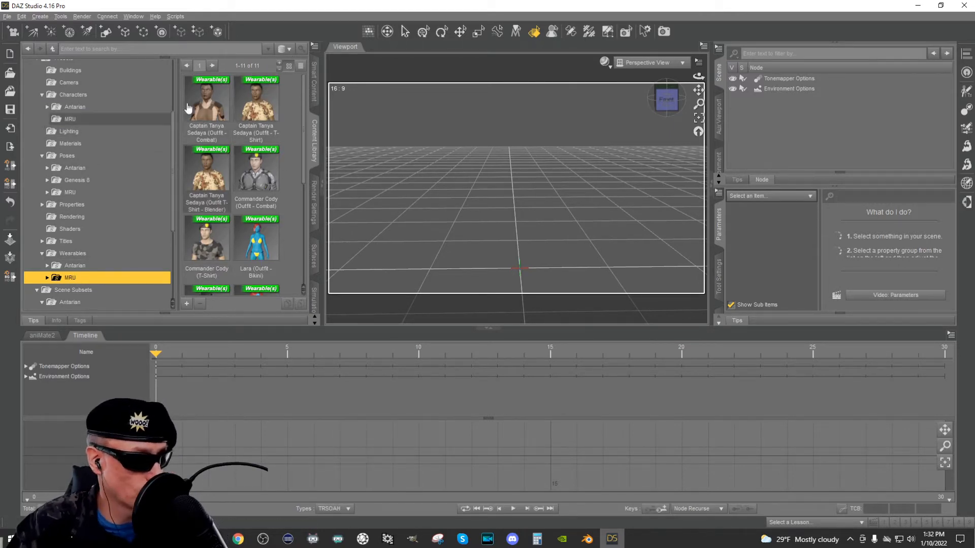
scroll(133, 179, down, 4)
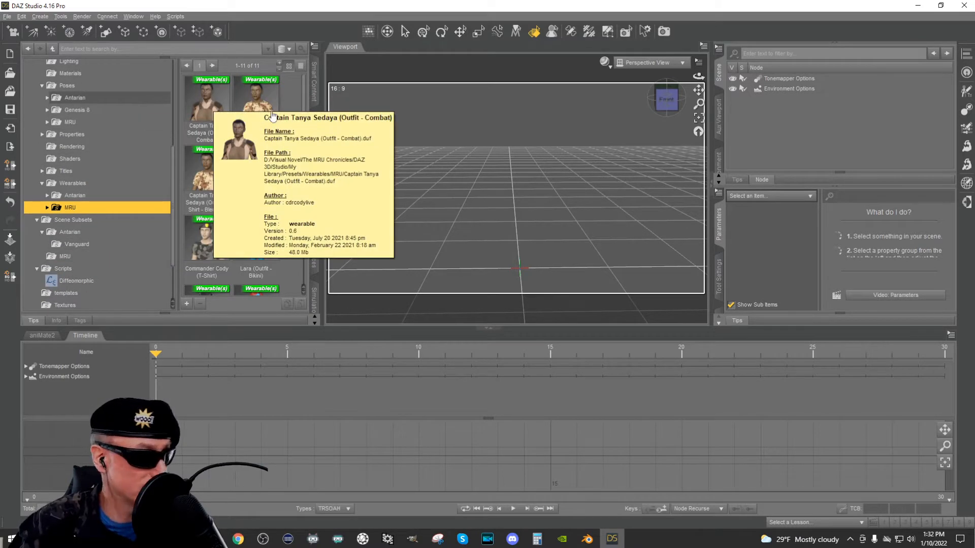
mouse_move(264, 115)
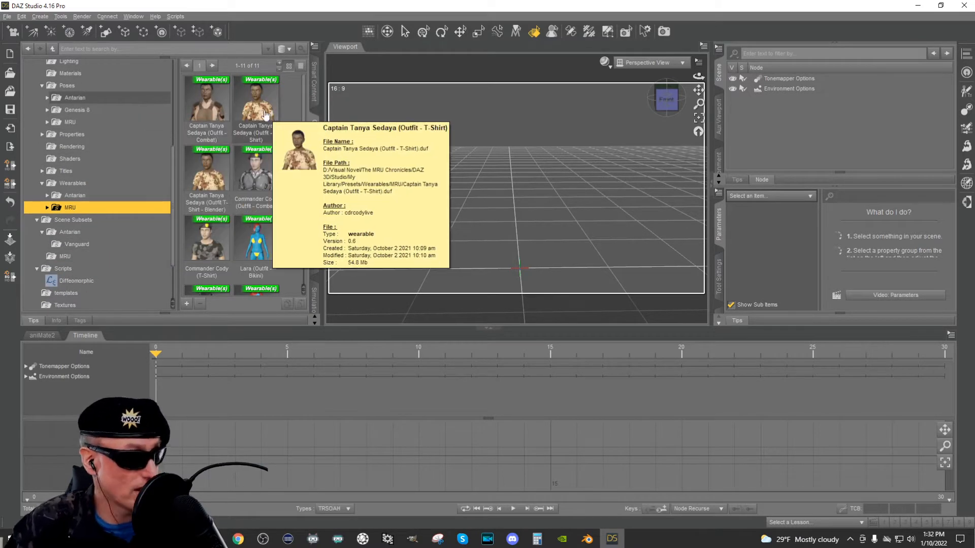
Examine the Vanguard scene subsets and revisit the MRU folders under Characters and Poses.
click(117, 248)
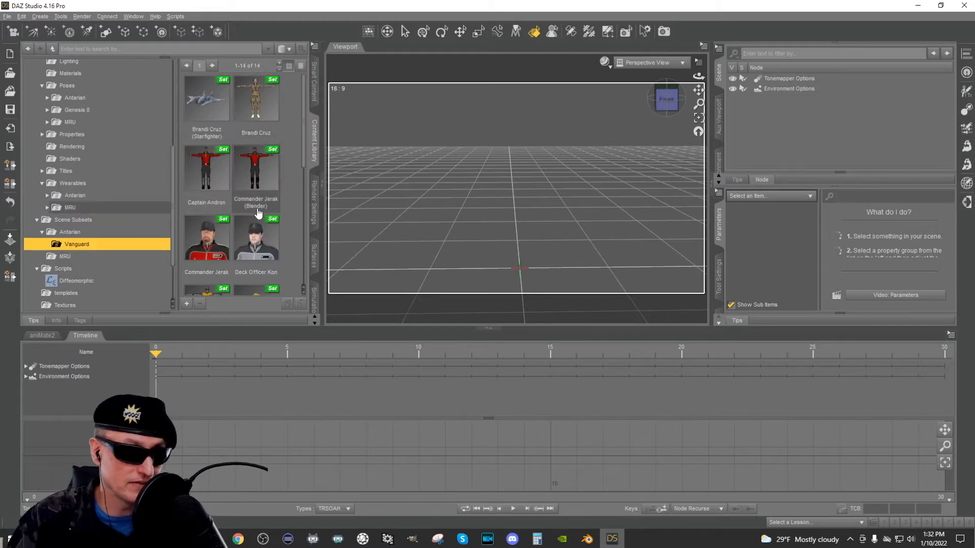
mouse_move(257, 212)
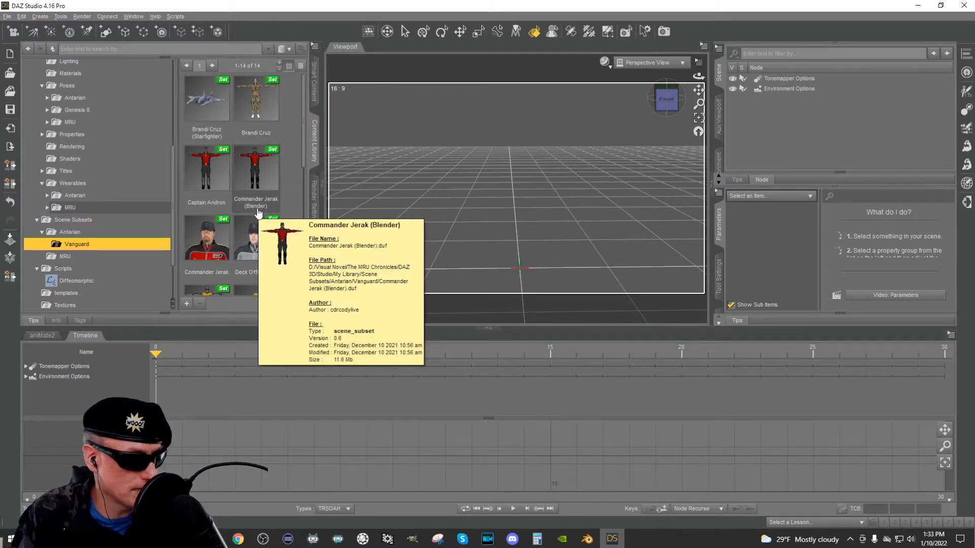
scroll(96, 152, up, 2)
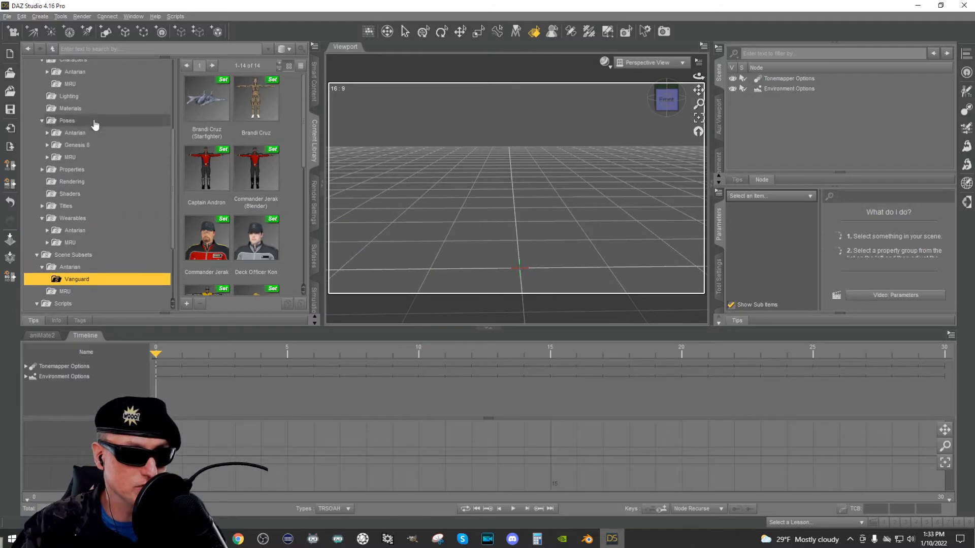
click(108, 85)
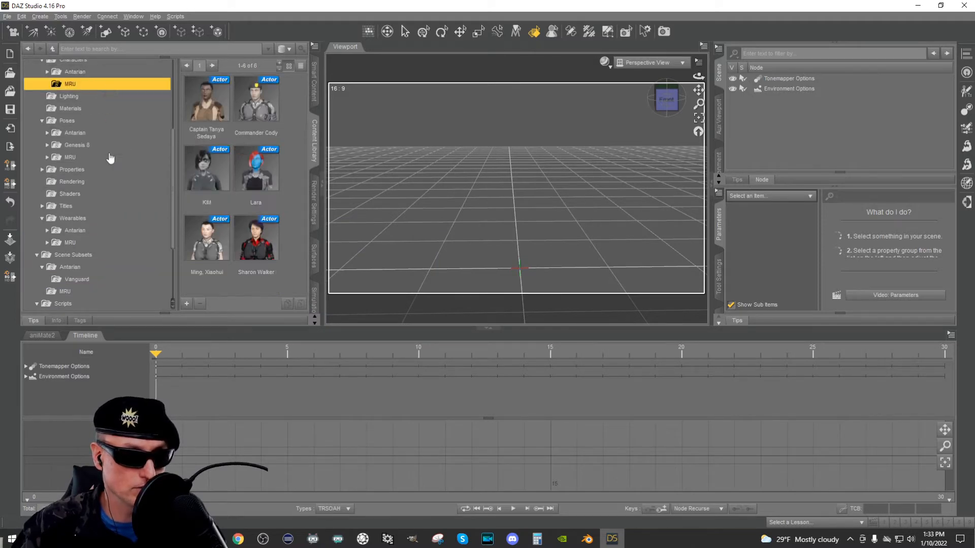
click(111, 157)
Load the Commander Jerak scene subset from the Antarian Vanguard folder into the scene.
click(119, 280)
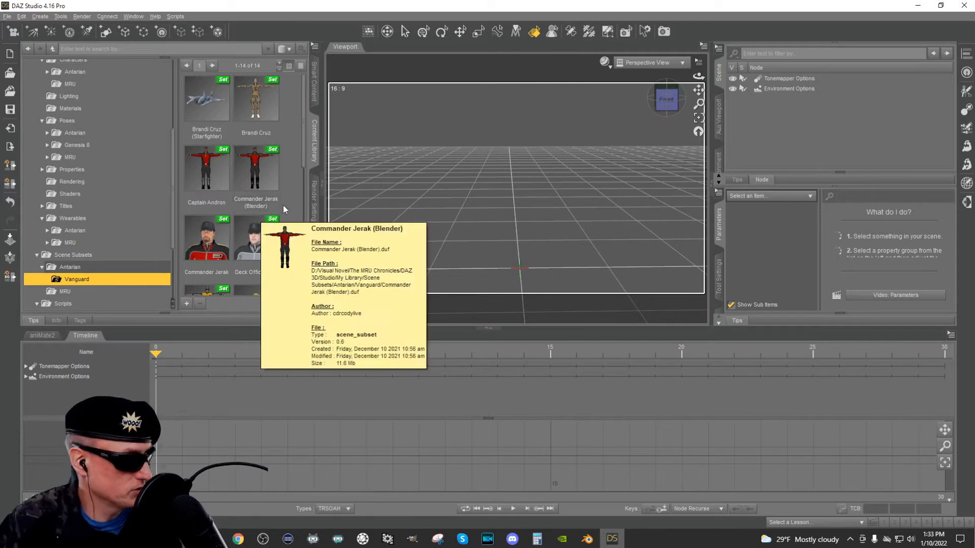
mouse_move(255, 250)
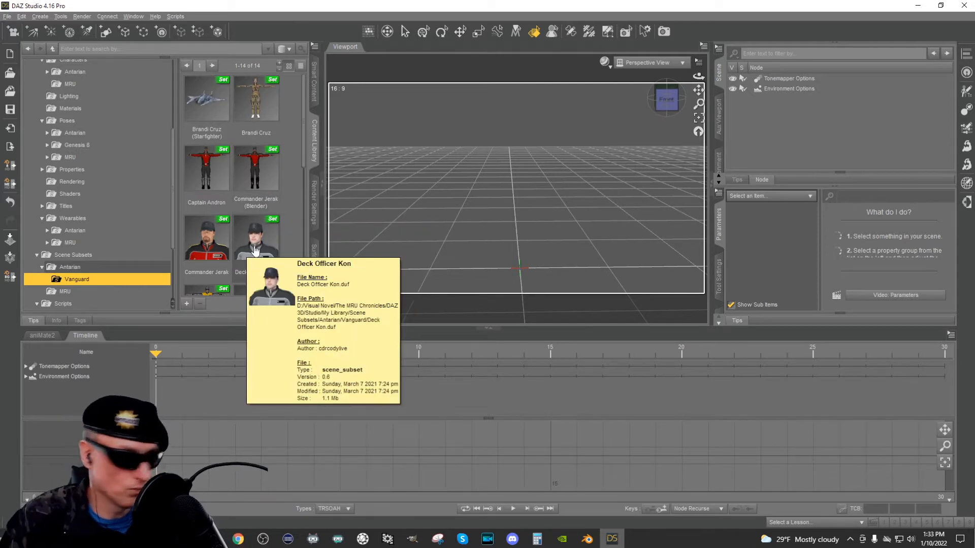
double_click(204, 238)
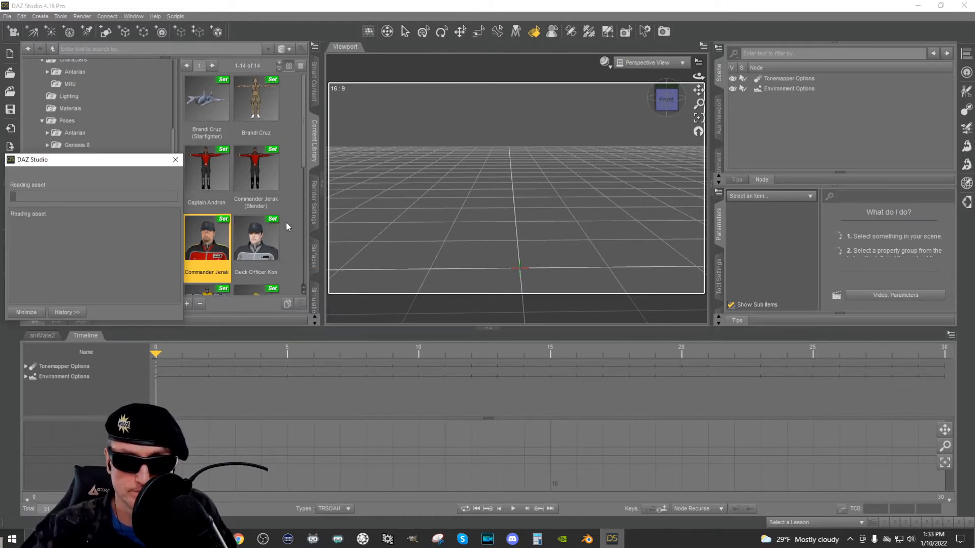
drag(678, 107, 716, 73)
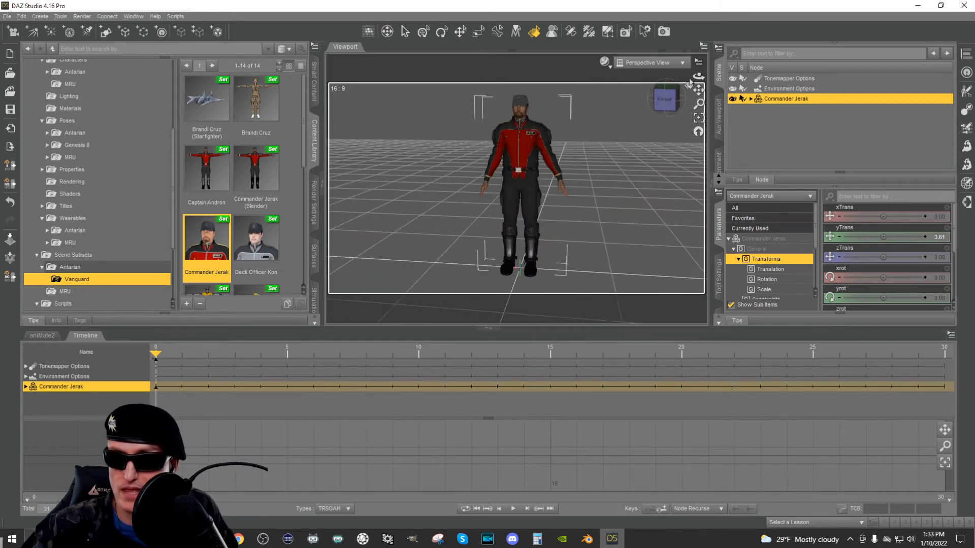
Preview Commander Jerak in the viewport with NVIDIA Iray and return the draw style to Texture Shaded.
click(604, 62)
click(620, 190)
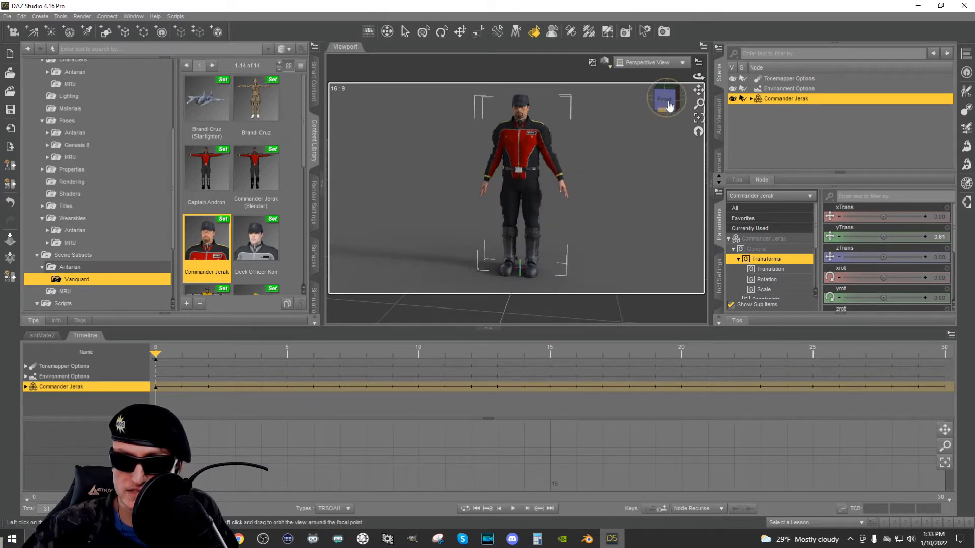
mouse_move(664, 100)
mouse_down()
mouse_move(686, 99)
mouse_move(668, 98)
mouse_up()
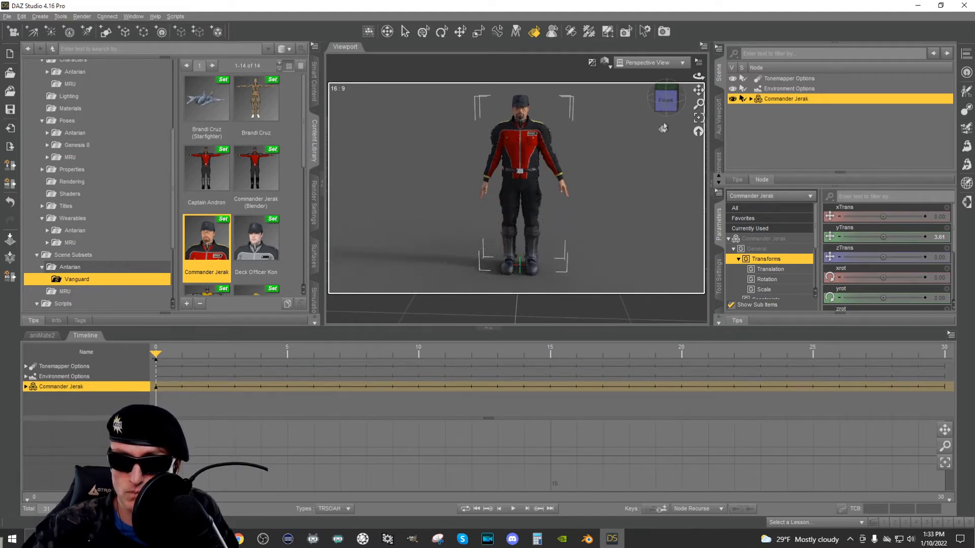
click(605, 63)
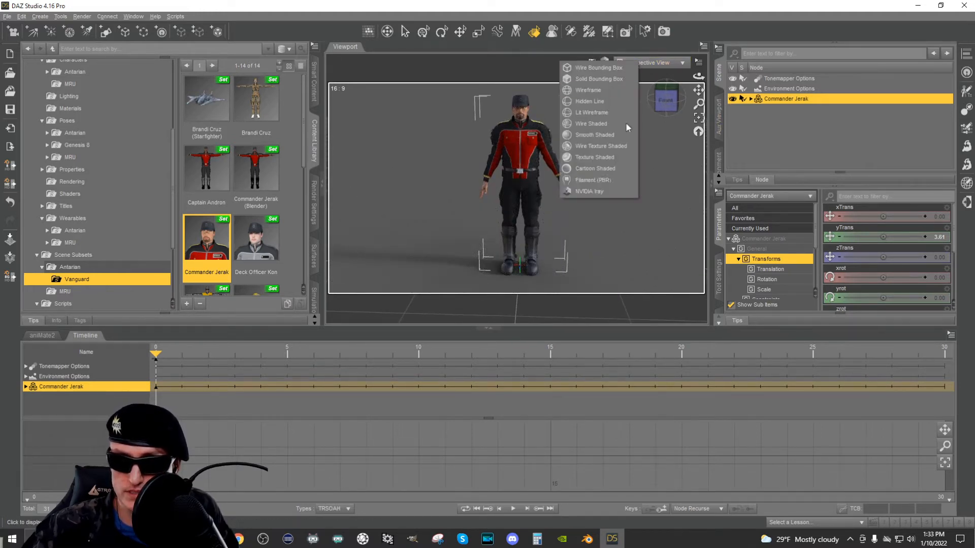
click(630, 159)
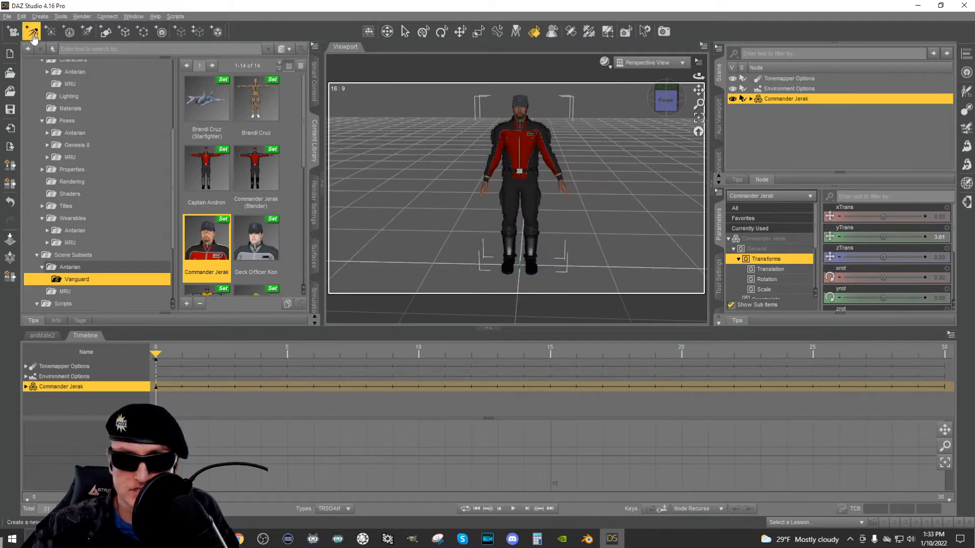
click(7, 16)
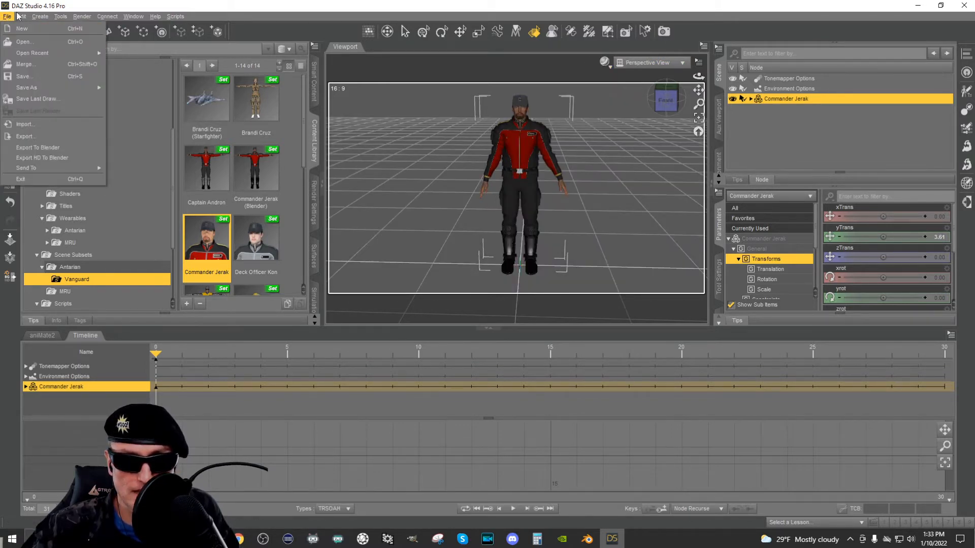
mouse_move(23, 16)
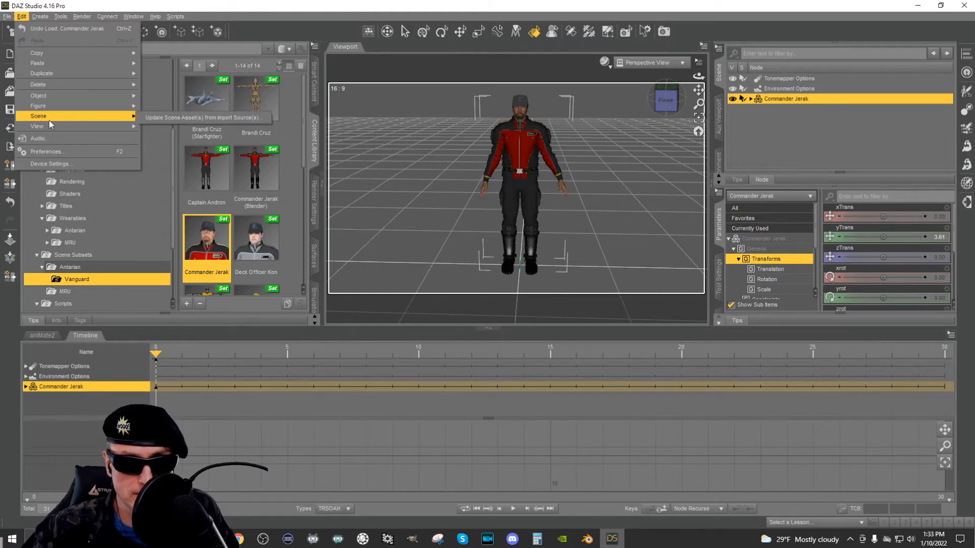
click(445, 5)
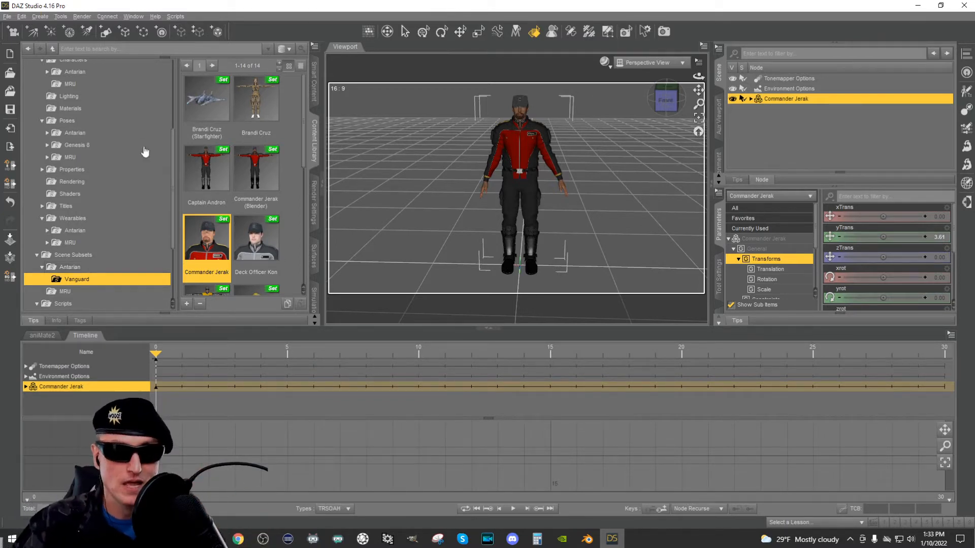
Zero the figure pose of Commander Jerak.
click(21, 17)
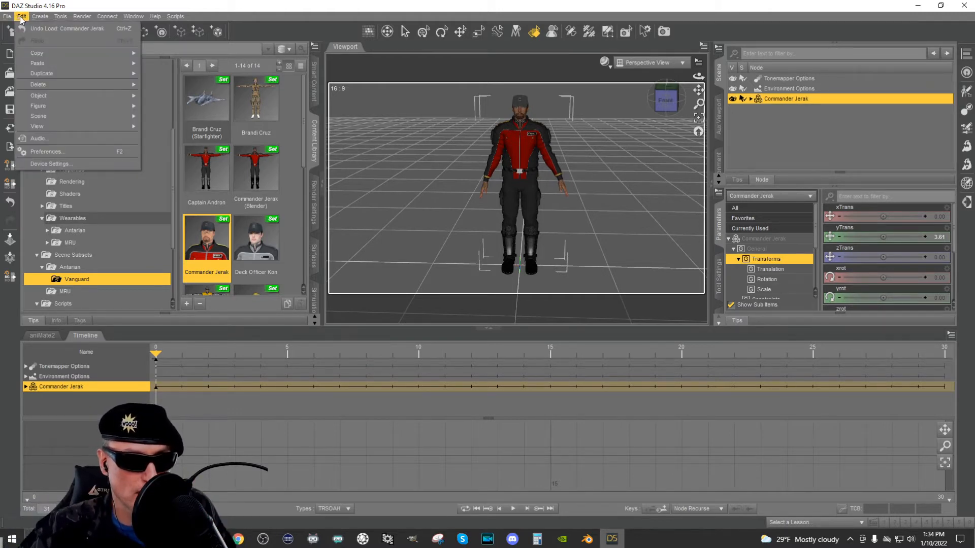
mouse_move(57, 107)
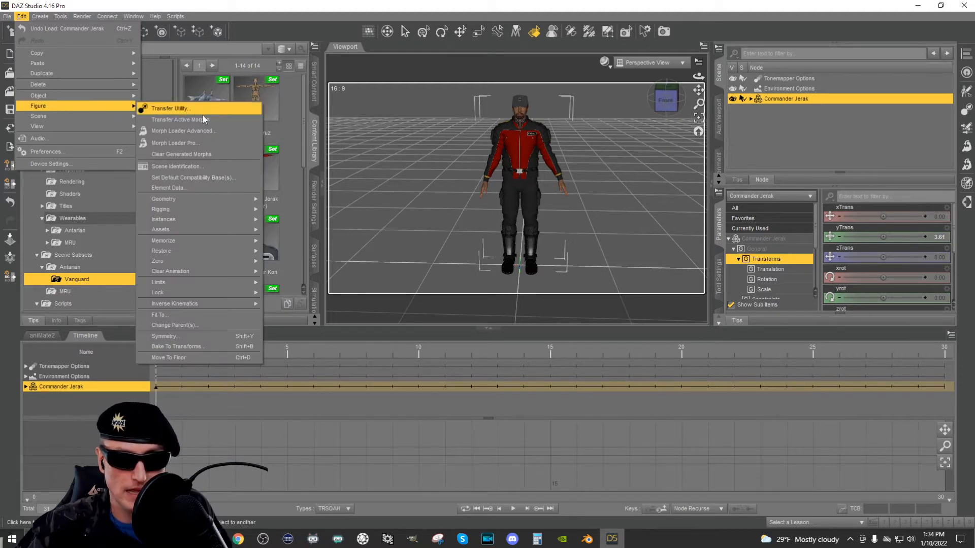
mouse_move(202, 264)
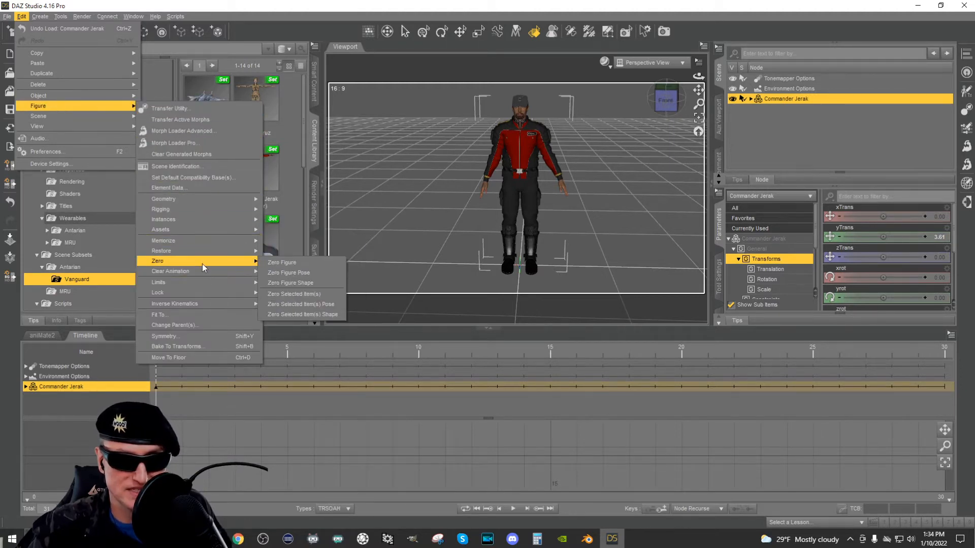
click(319, 274)
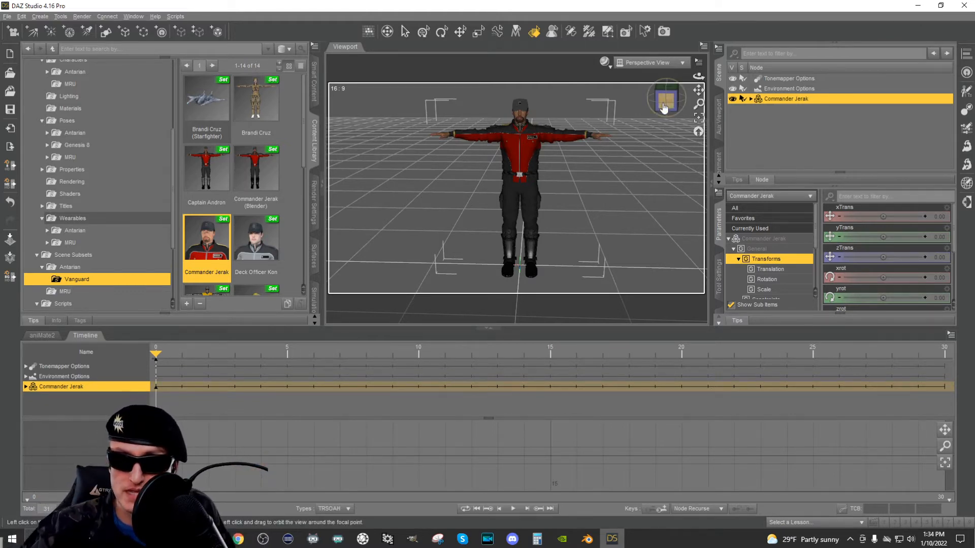
mouse_move(664, 108)
mouse_down()
mouse_move(719, 100)
mouse_move(667, 105)
mouse_up()
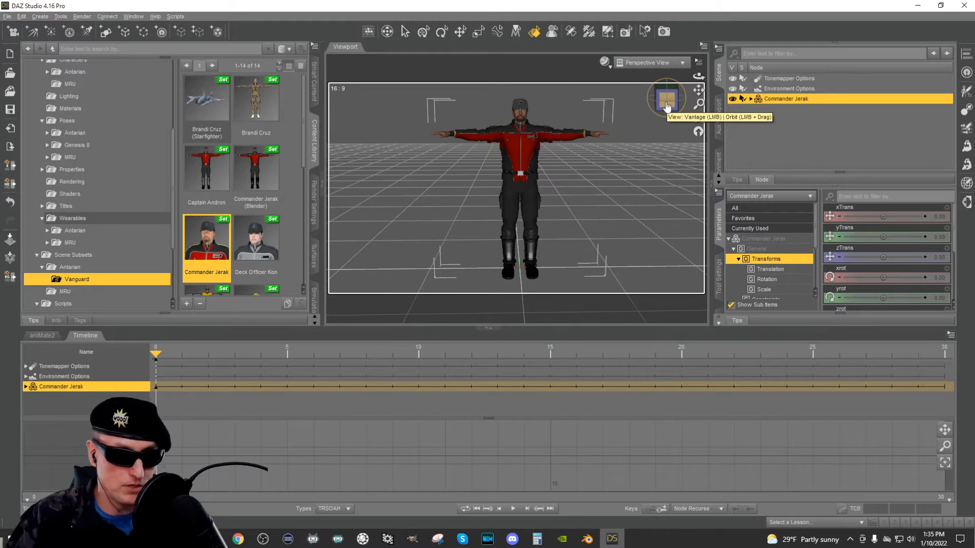
Run the export_to_blender script from the Diffeomorphic scripts folder and cancel its save dialog.
scroll(122, 174, down, 2)
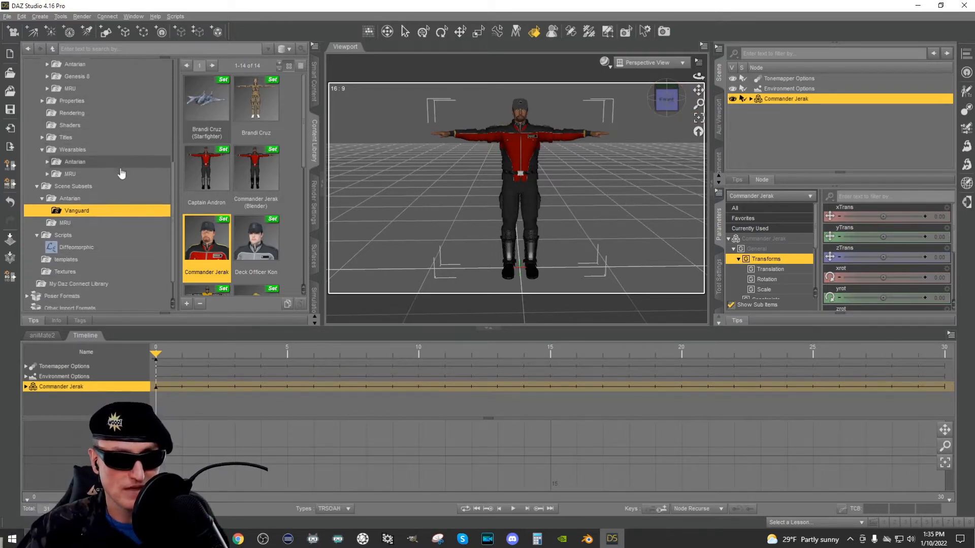
click(114, 234)
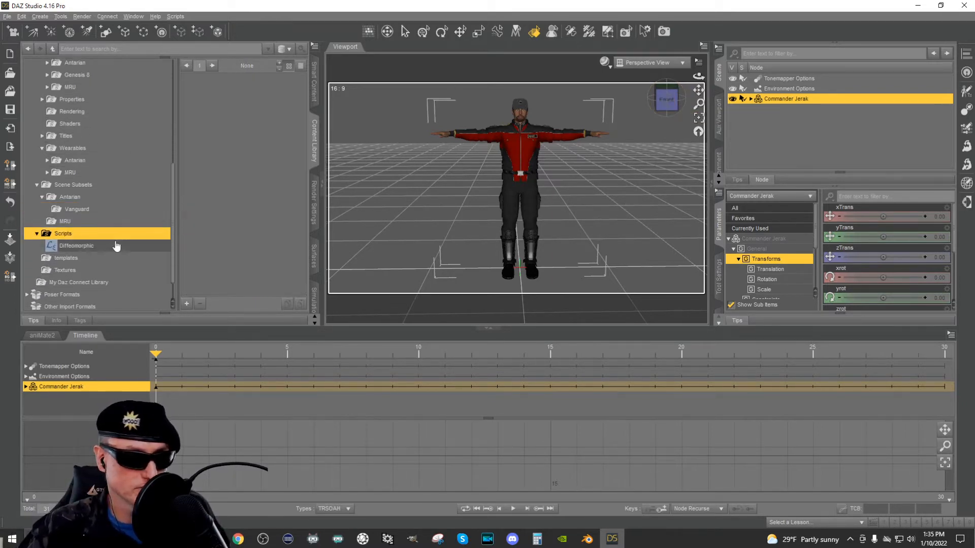
click(109, 247)
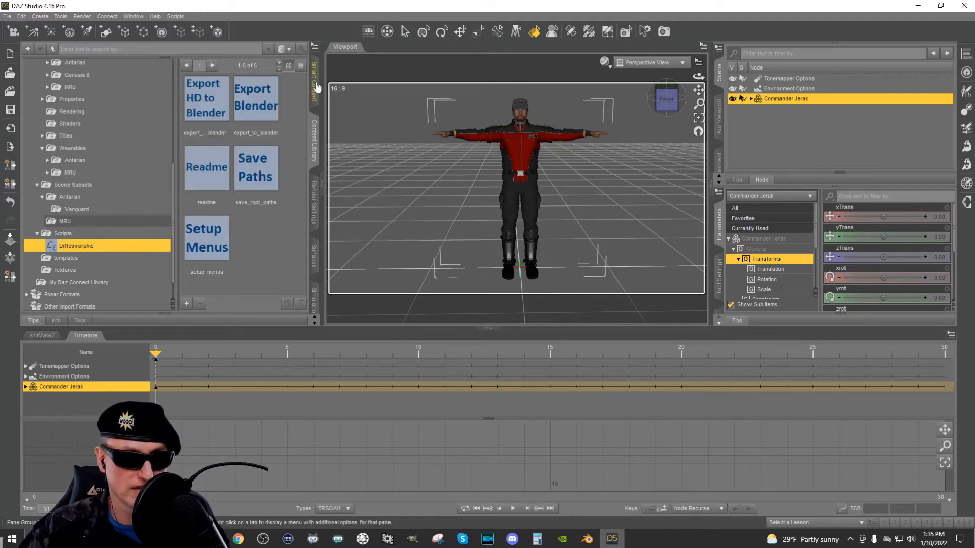
double_click(260, 111)
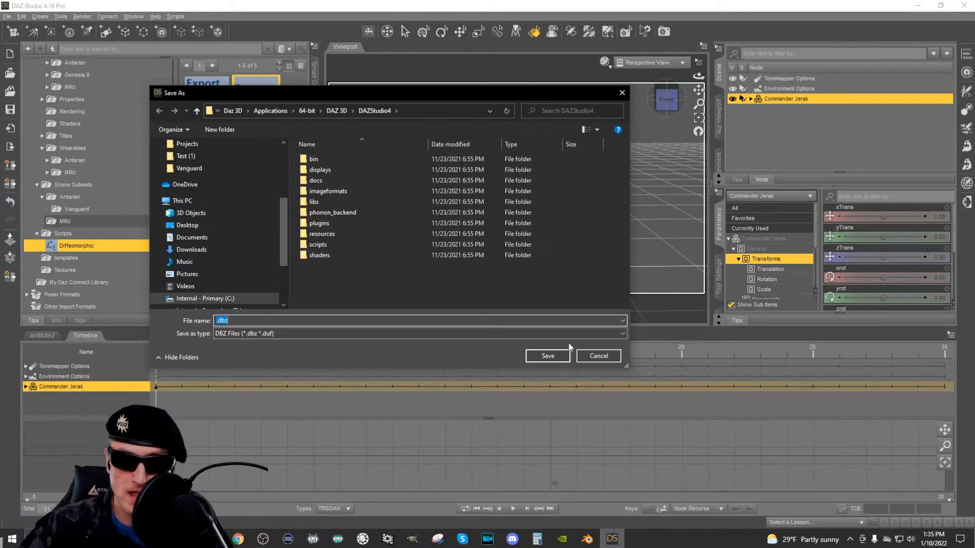
click(597, 355)
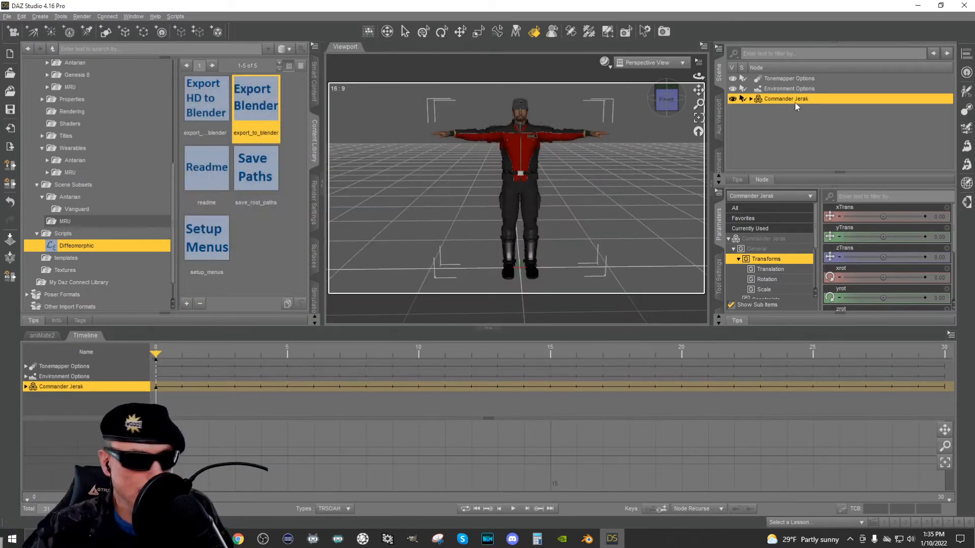
Inspect the items parented to Commander Jerak in the scene hierarchy and open the figure's name for editing.
click(750, 98)
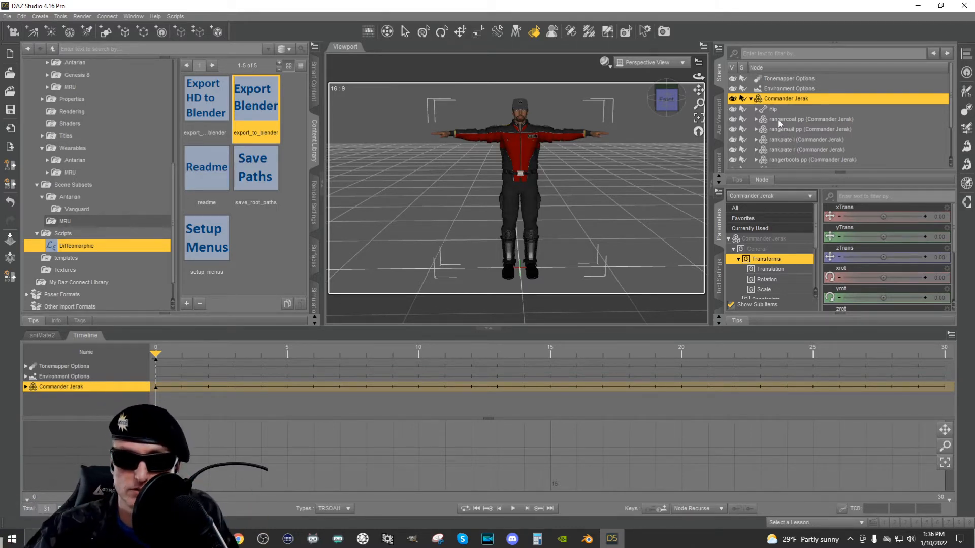
click(751, 98)
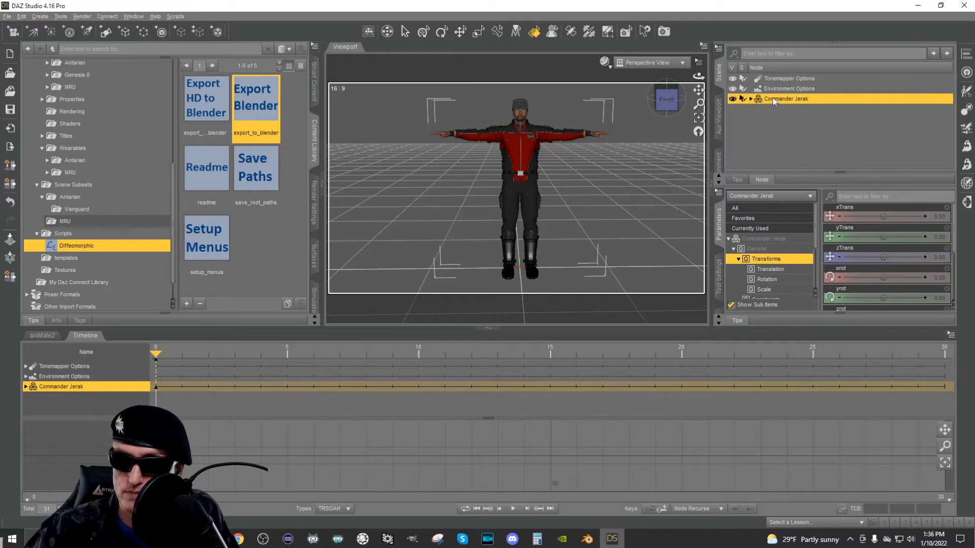
double_click(834, 99)
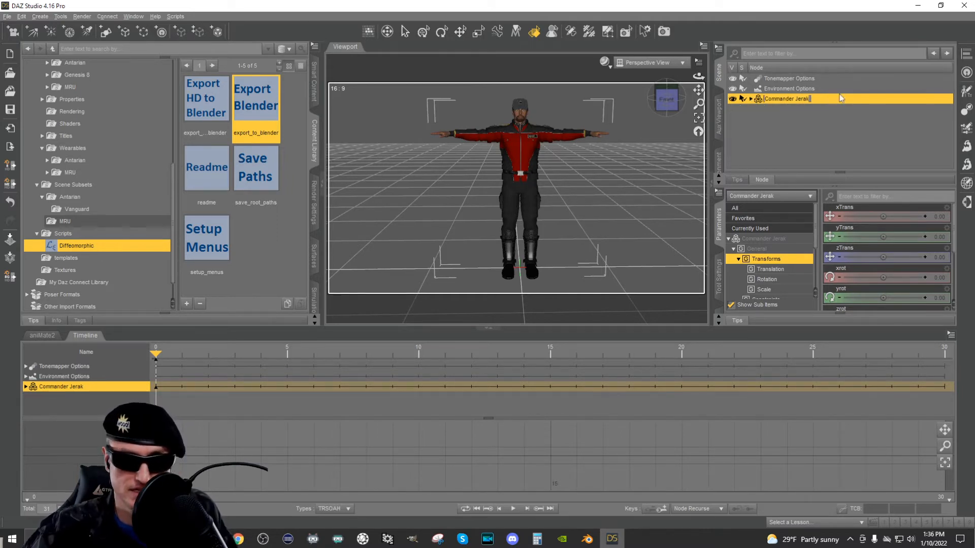
Open Convert Figure to Weight Mapping for Commander Jerak, choose General Weight Mapping and close the dialog without converting.
click(21, 17)
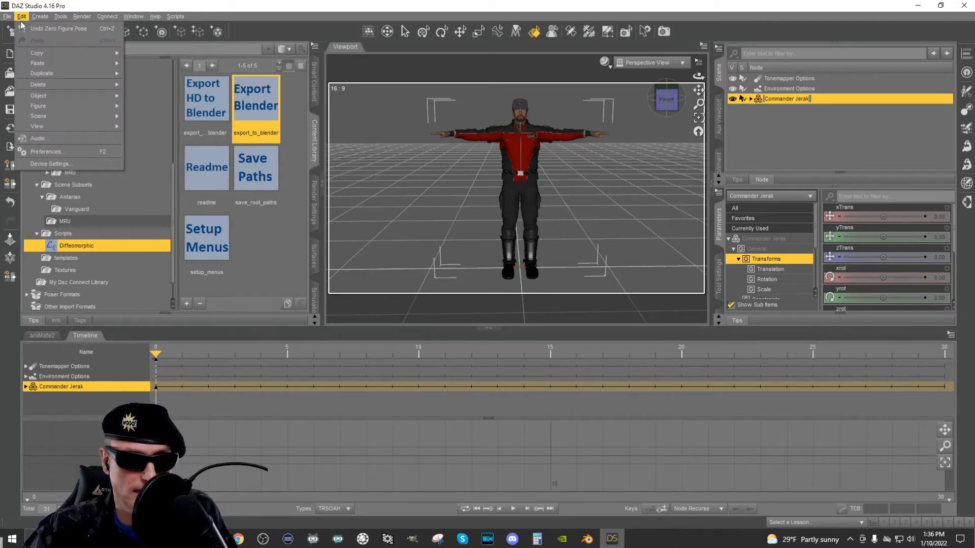
mouse_move(71, 107)
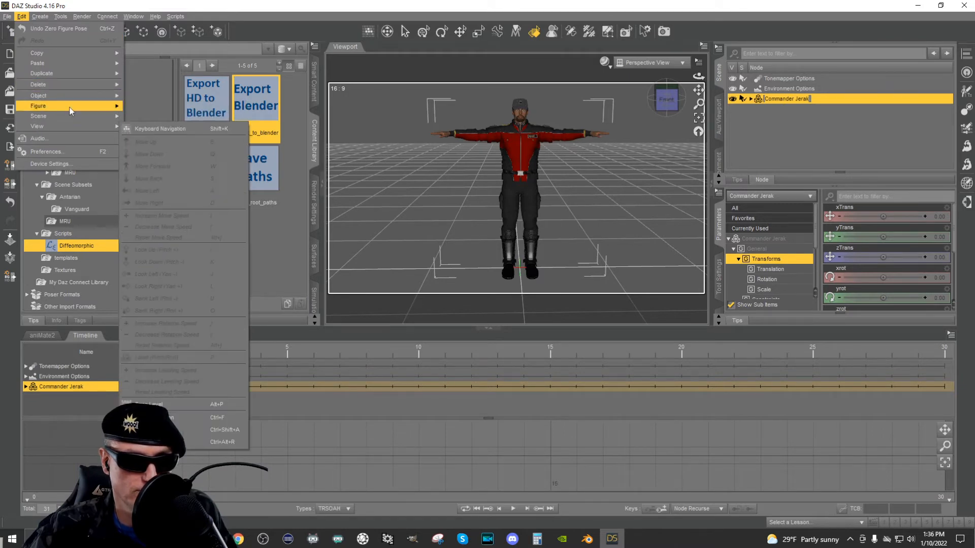
mouse_move(197, 209)
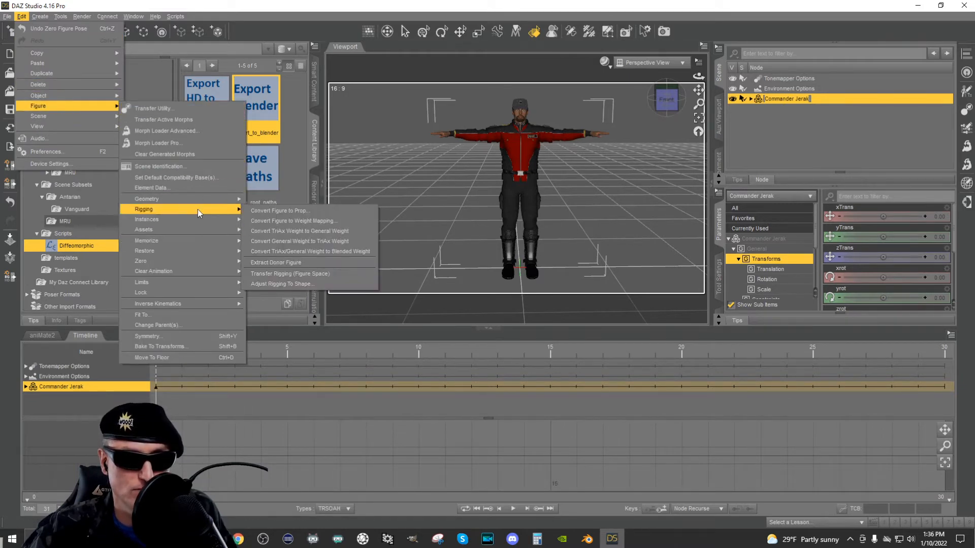
click(274, 223)
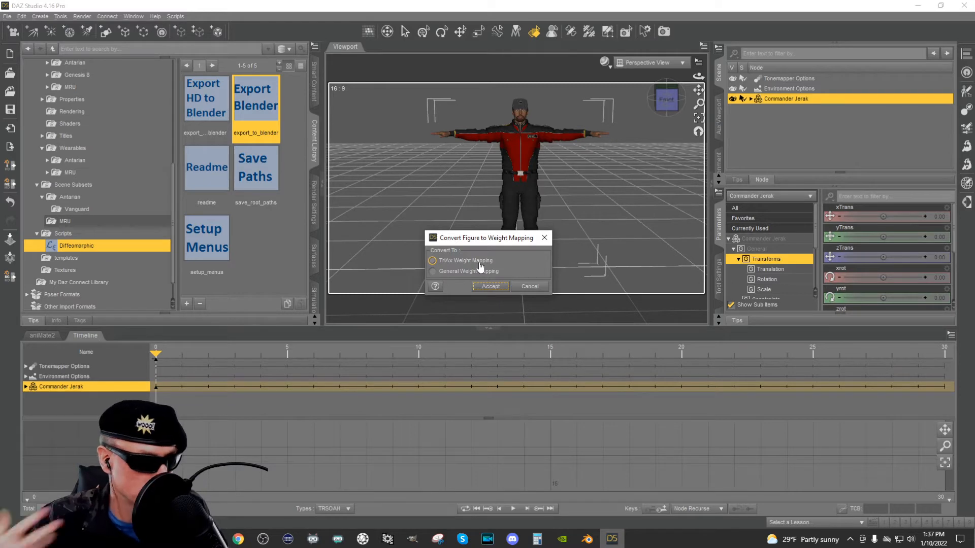
click(432, 273)
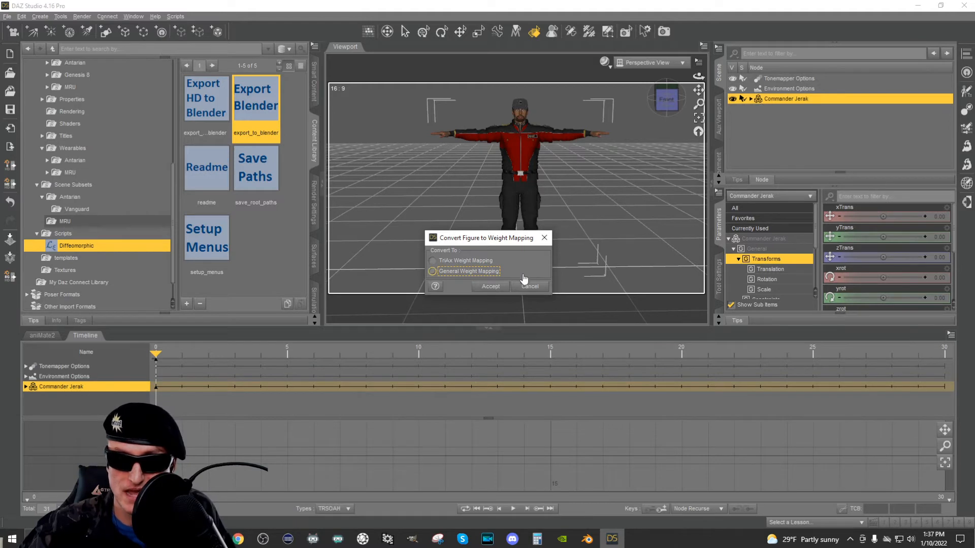
click(544, 238)
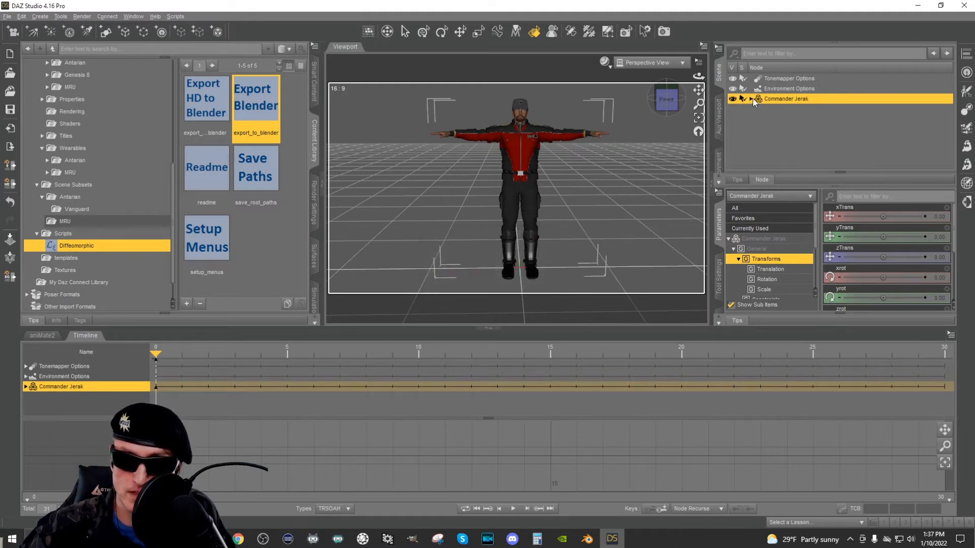
Expand Commander Jerak in the scene hierarchy and select one of its child nodes.
click(750, 98)
click(798, 120)
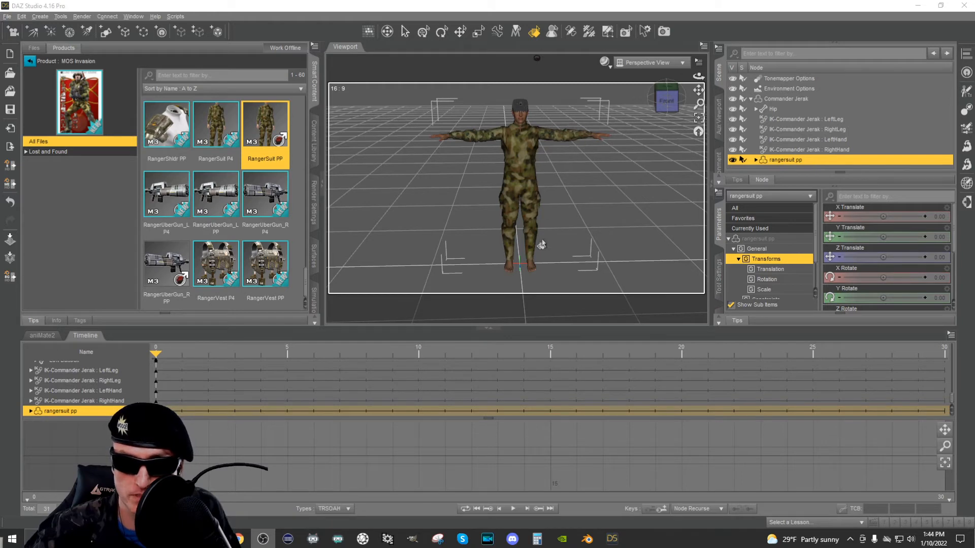
Apply the Suit - Officer 2 material from the Starship crew for MOS Invasion product to rangersuit pp.
click(30, 62)
scroll(248, 176, down, 10)
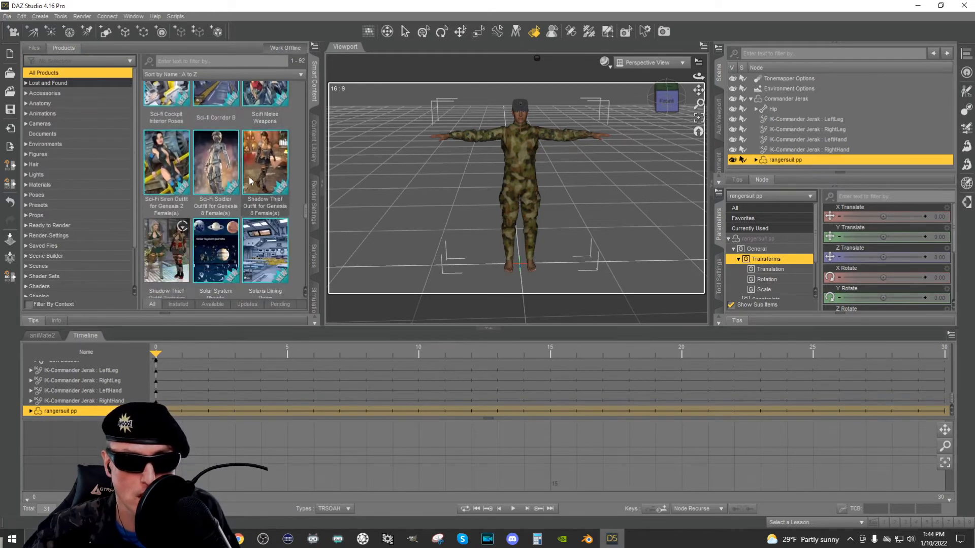
click(265, 137)
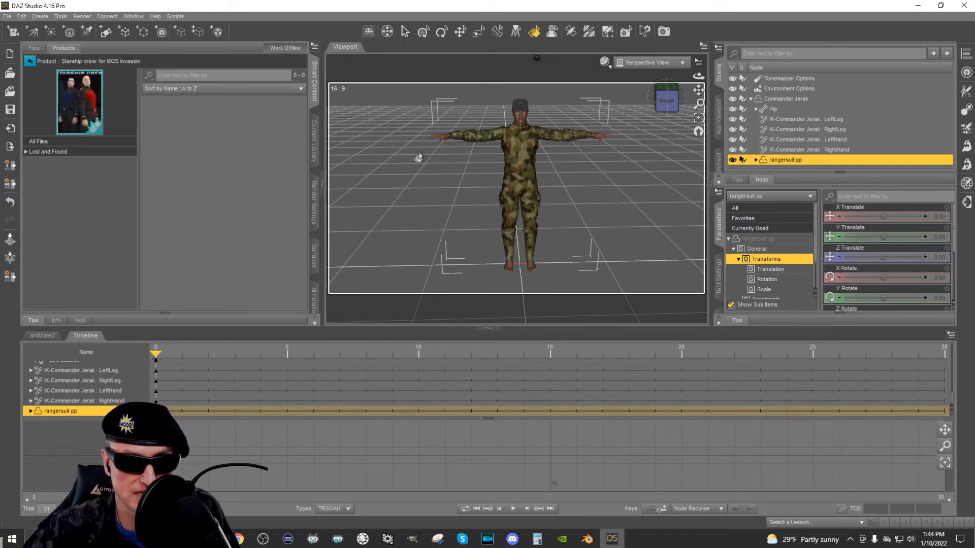
click(85, 143)
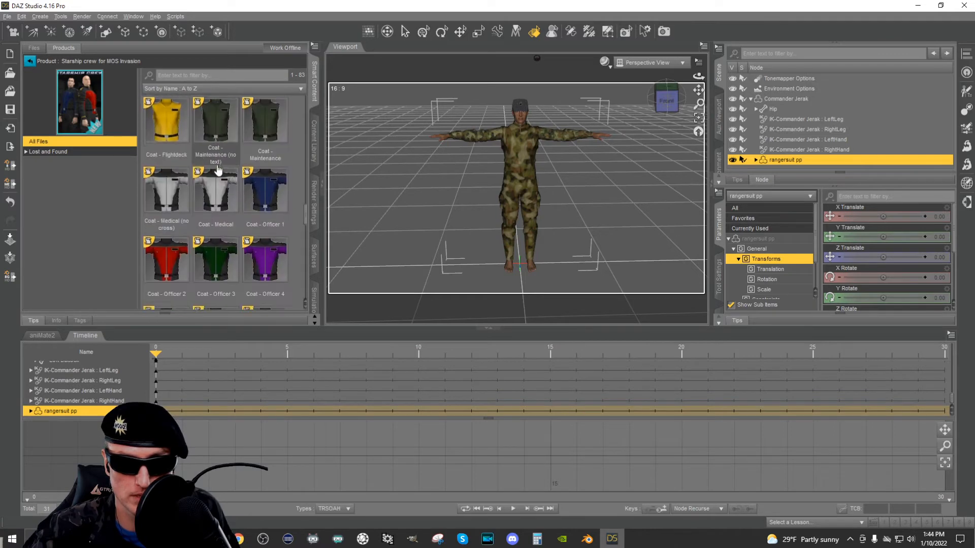
scroll(218, 171, down, 10)
scroll(219, 171, up, 10)
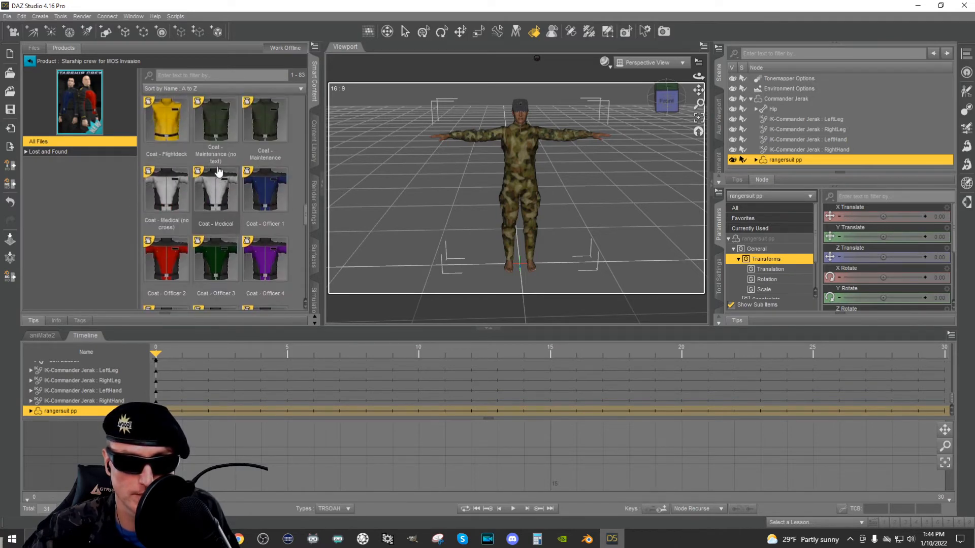
scroll(218, 171, down, 8)
scroll(222, 175, up, 7)
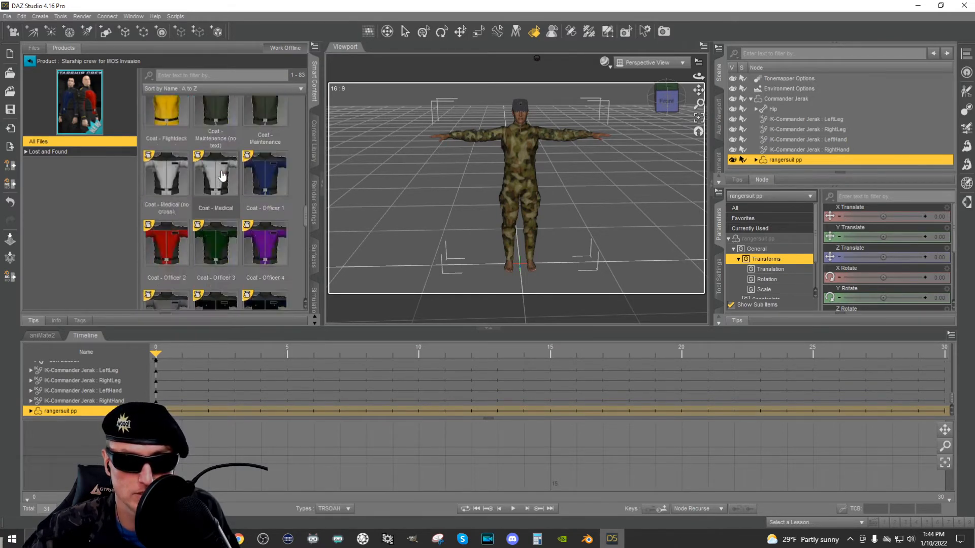
scroll(222, 176, down, 10)
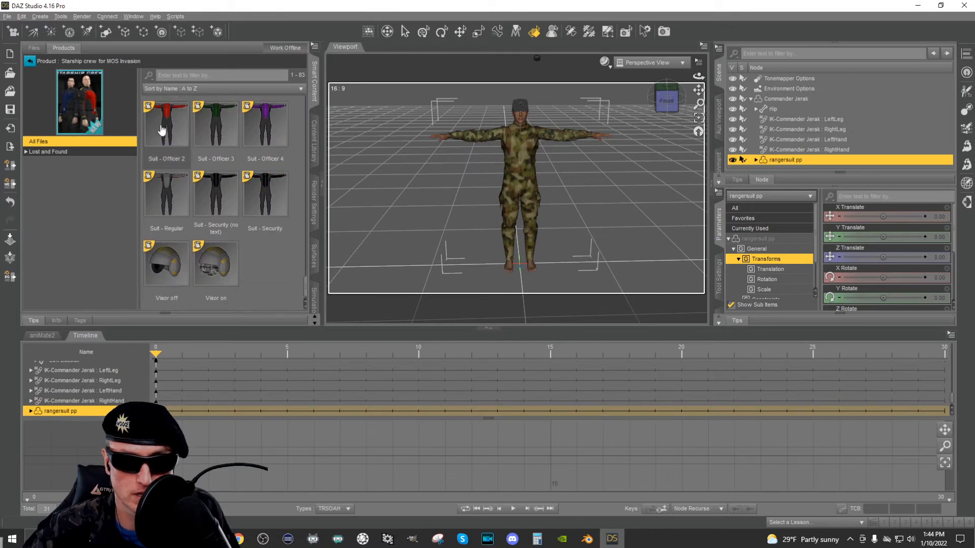
click(822, 163)
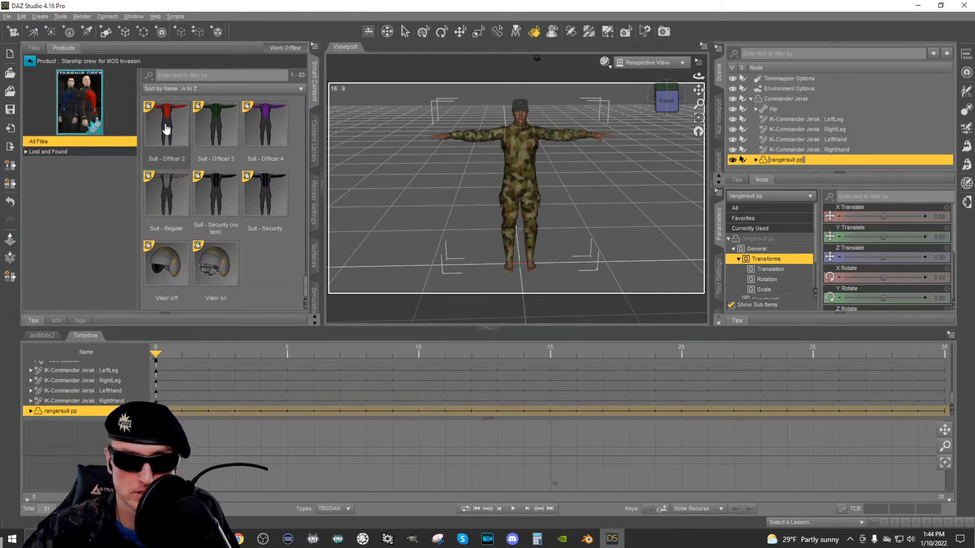
double_click(166, 129)
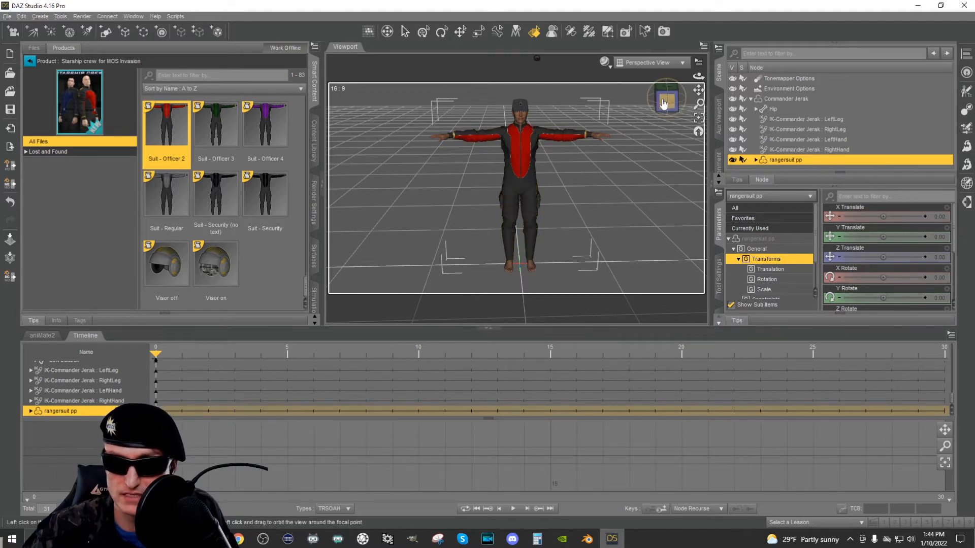
mouse_move(663, 104)
mouse_down()
mouse_move(698, 104)
mouse_move(663, 103)
mouse_up()
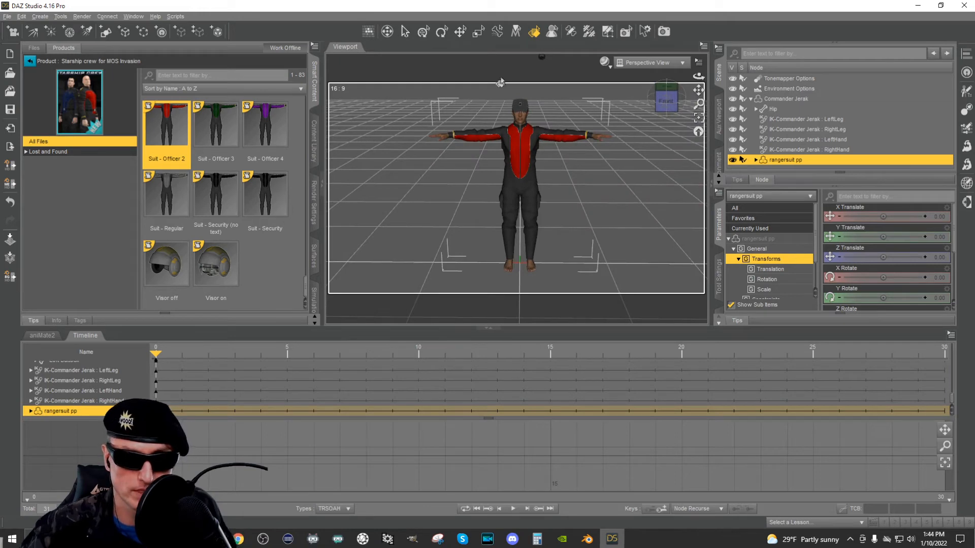
Open all files of the MOS Invasion product and locate its RangerCoat items.
click(30, 62)
scroll(225, 210, down, 3)
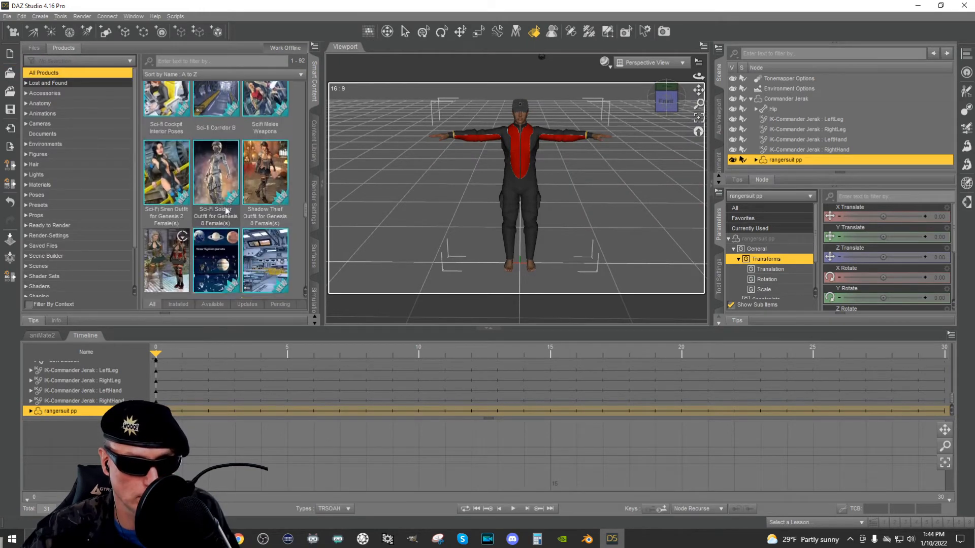
scroll(225, 209, down, 3)
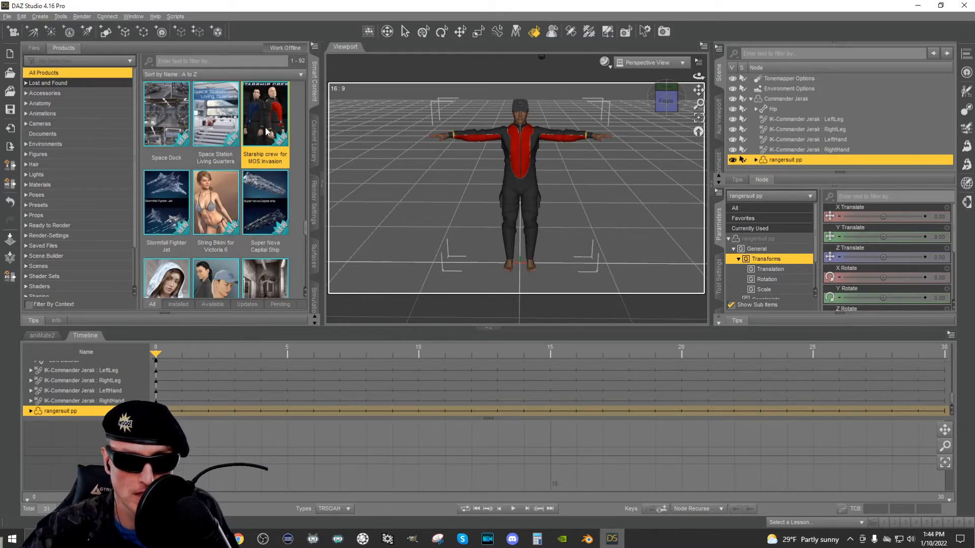
mouse_move(263, 131)
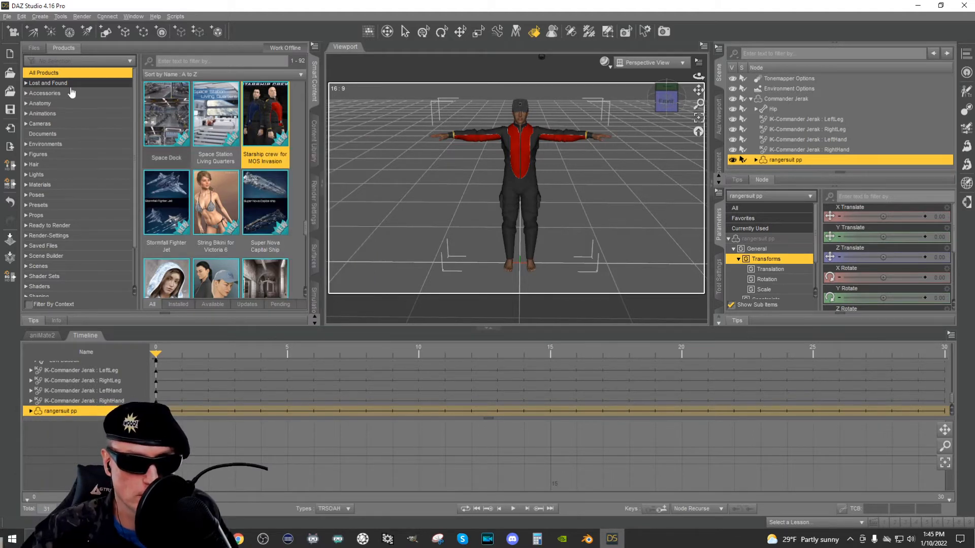
click(315, 143)
click(316, 76)
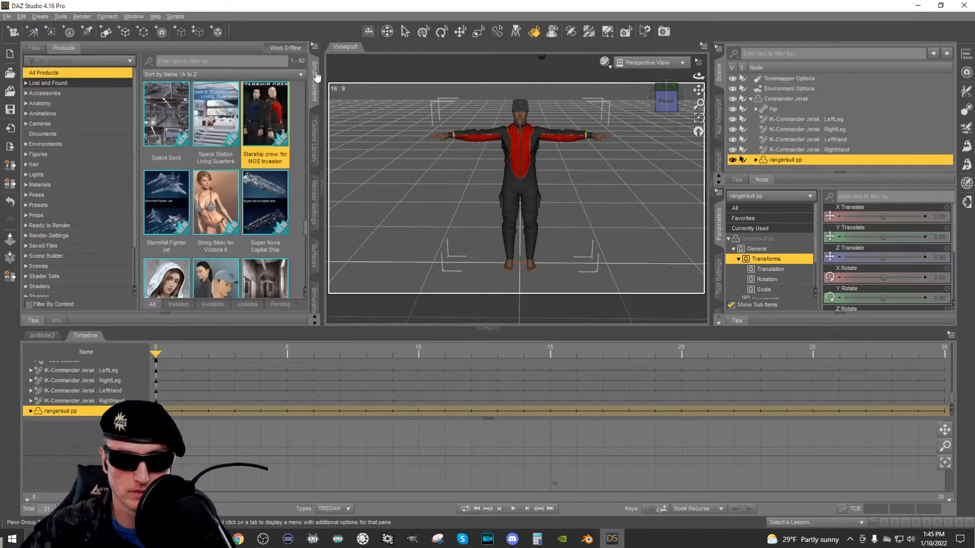
scroll(251, 176, down, 15)
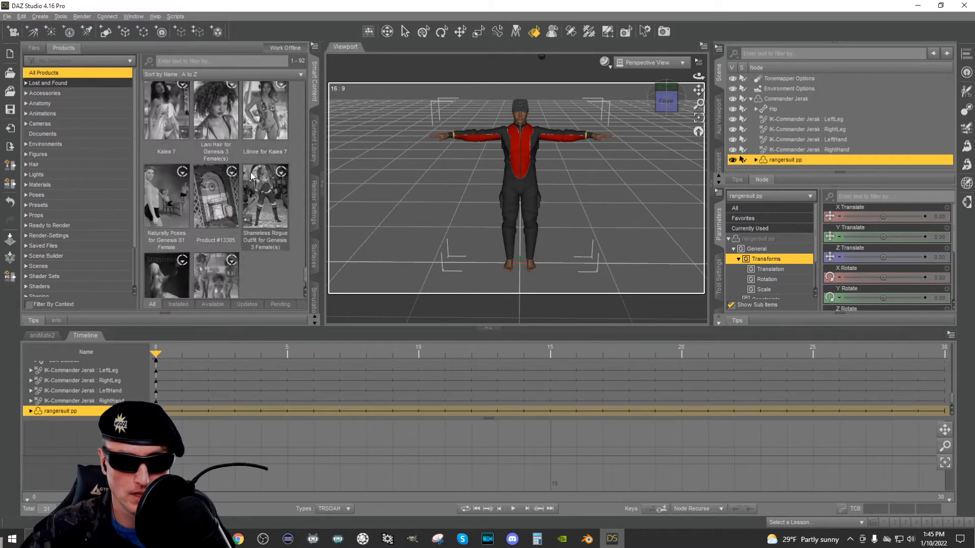
scroll(251, 175, down, 10)
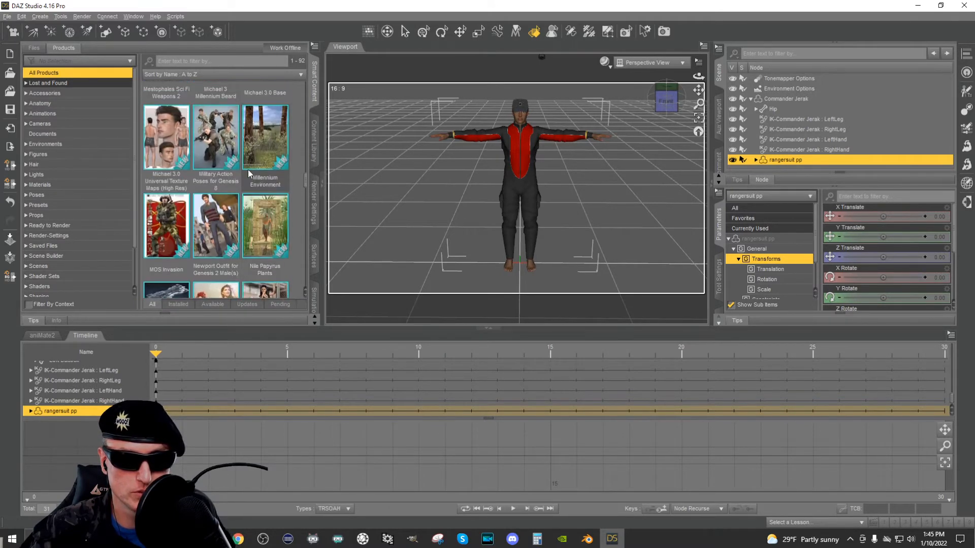
click(165, 239)
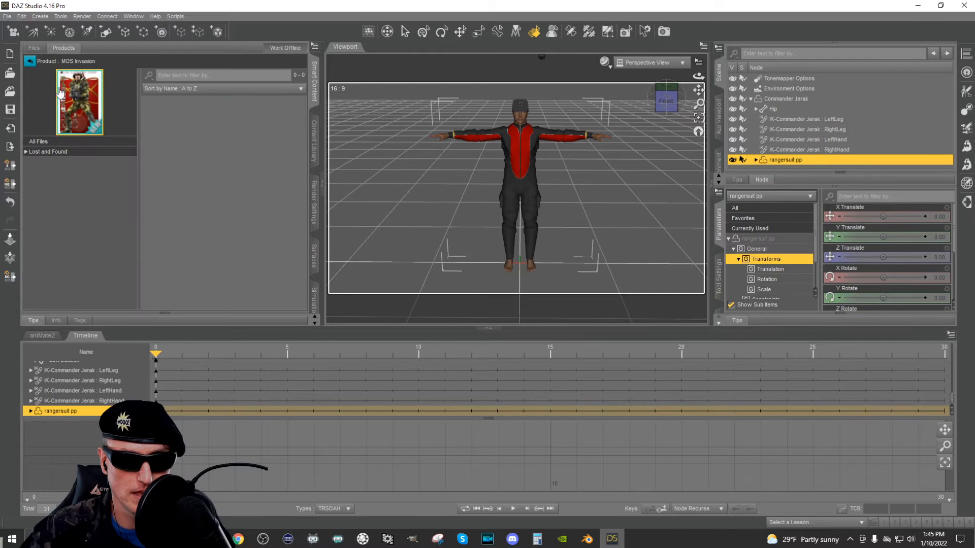
click(57, 143)
scroll(246, 173, down, 6)
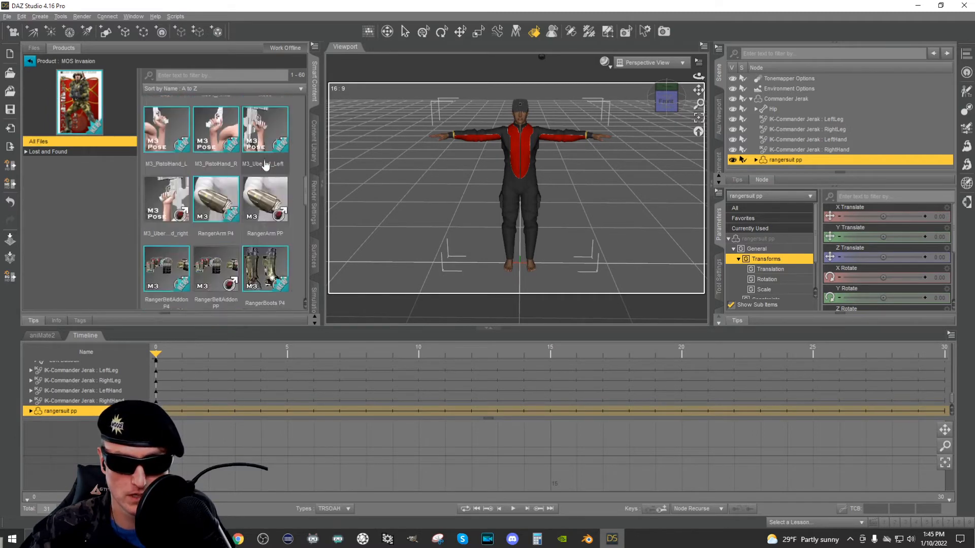
scroll(264, 163, down, 5)
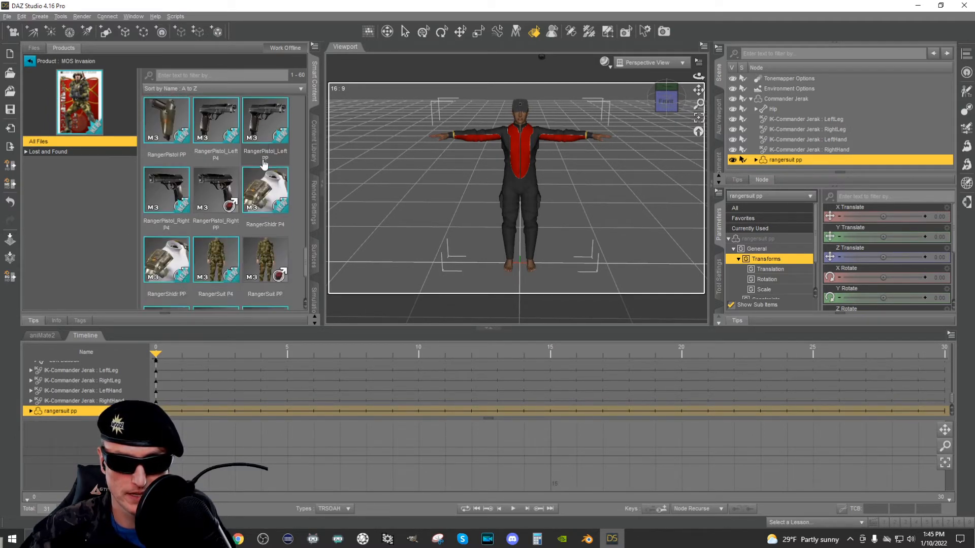
scroll(263, 164, down, 2)
scroll(264, 165, up, 5)
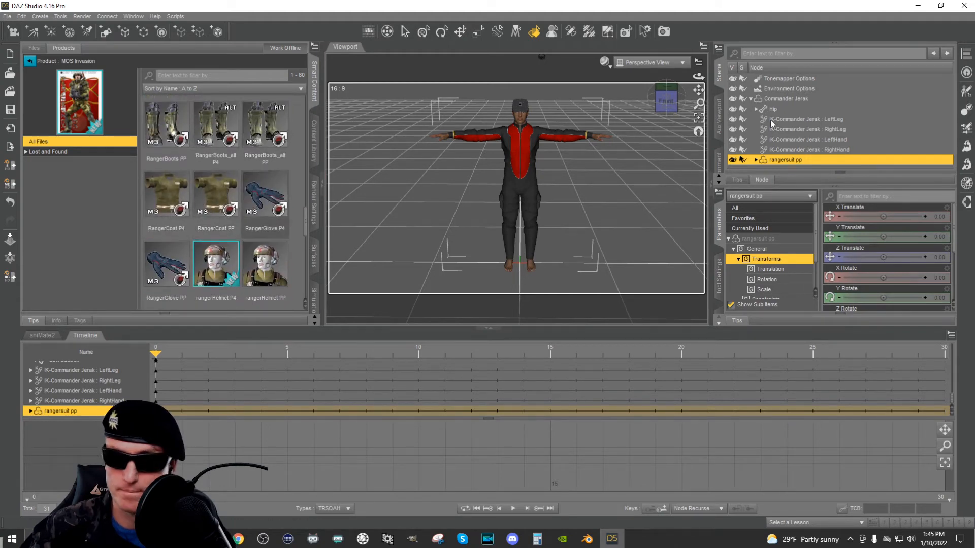
Load RangerCoat PP with the Auto-Fit source figure left as Unsupported and parent rangercoat pp to Commander Jerak.
click(827, 99)
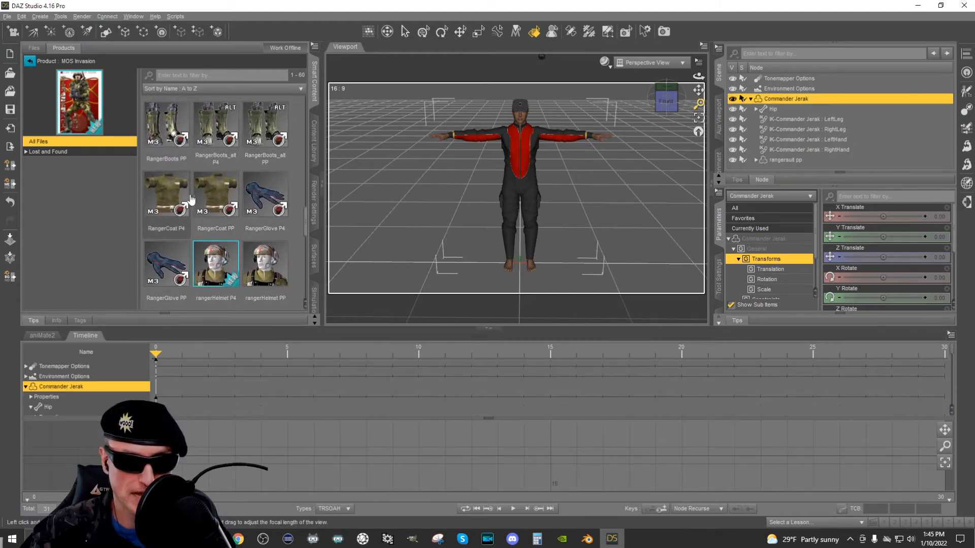
double_click(213, 192)
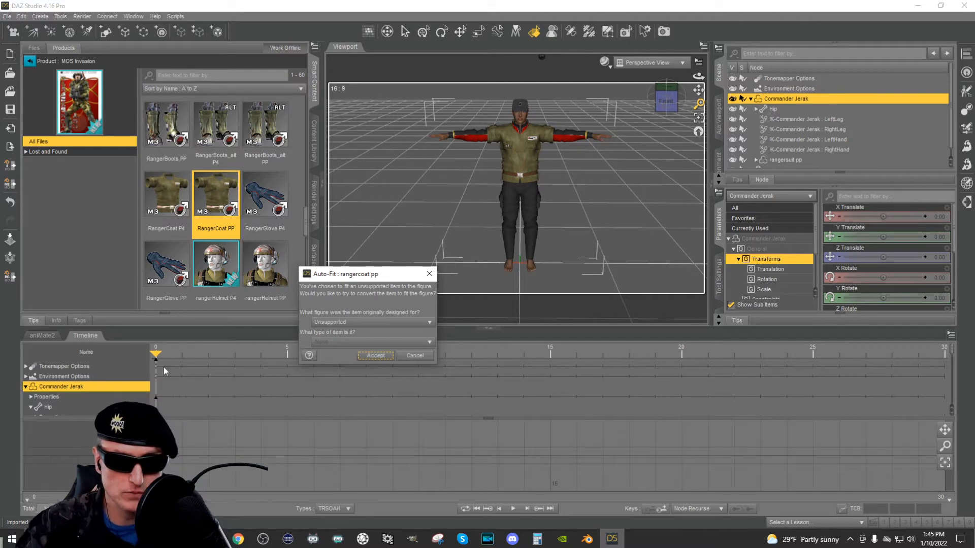
click(429, 324)
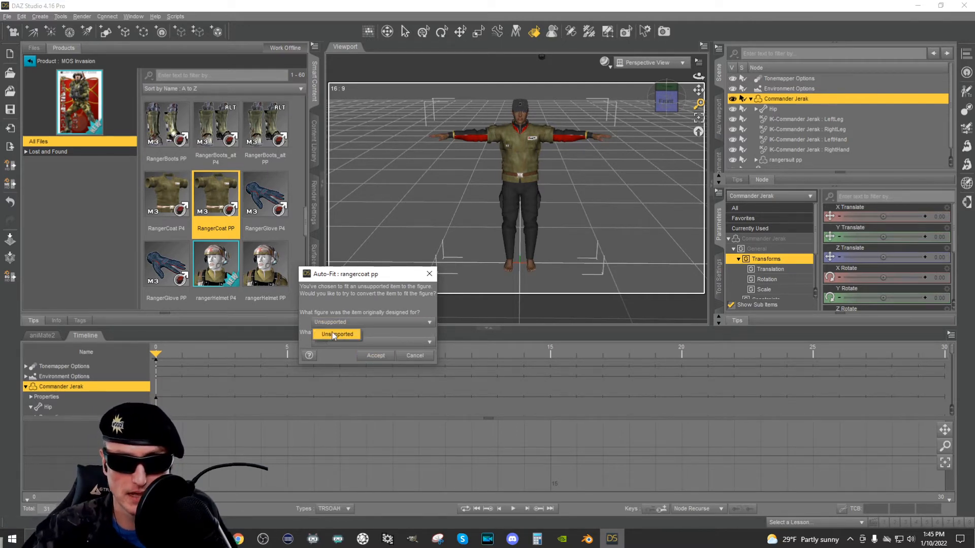
click(379, 303)
click(374, 355)
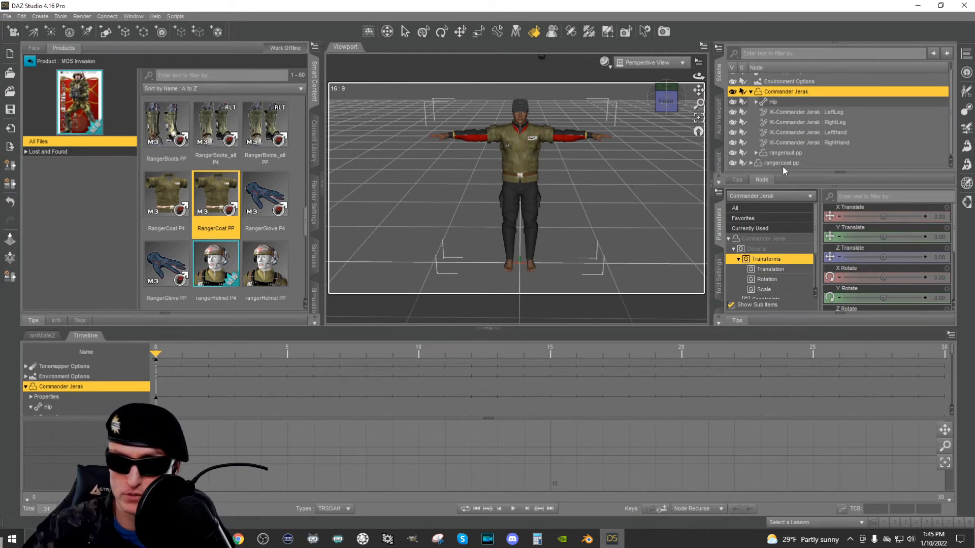
click(779, 163)
drag(791, 168, 823, 94)
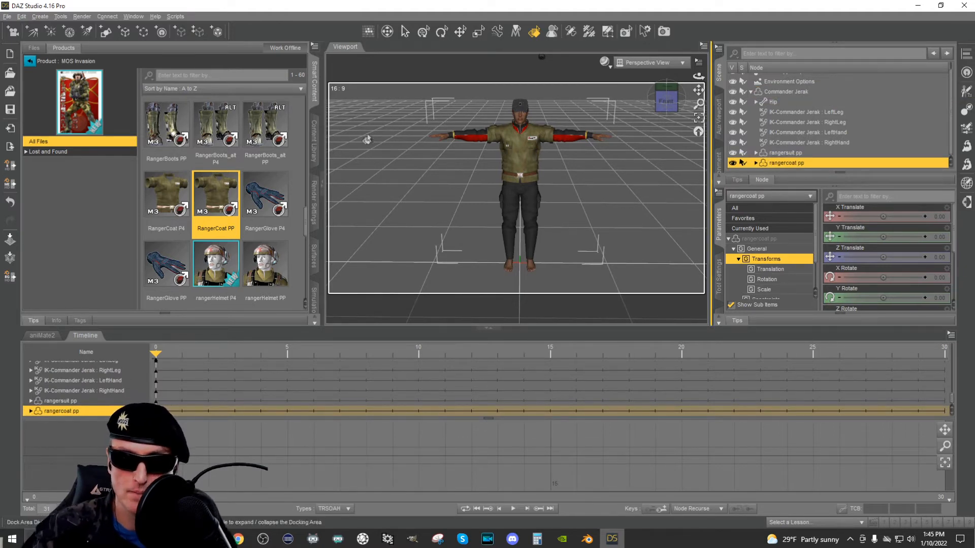
Apply the Coat - Officer 2 material from the Starship crew for MOS Invasion product to rangercoat pp.
click(29, 61)
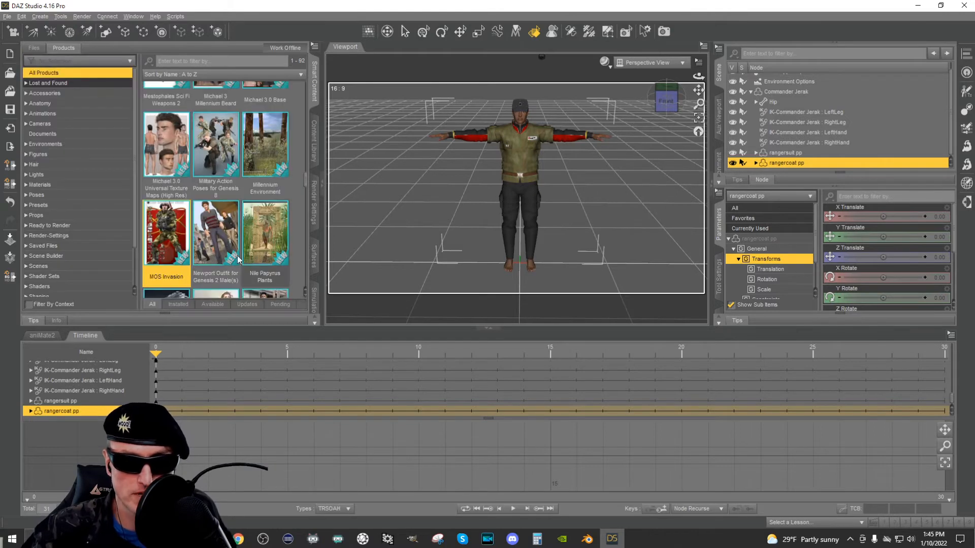
scroll(202, 233, down, 2)
scroll(202, 233, down, 10)
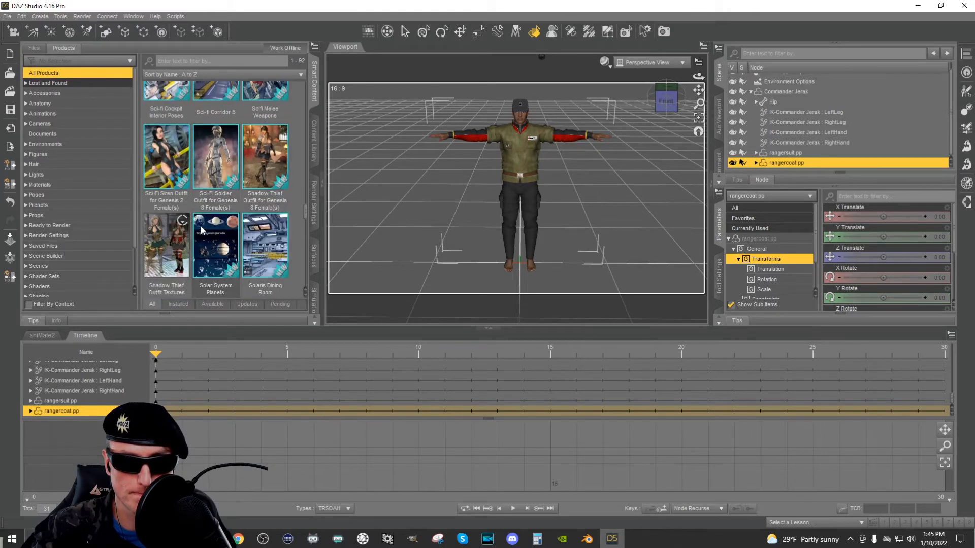
click(264, 114)
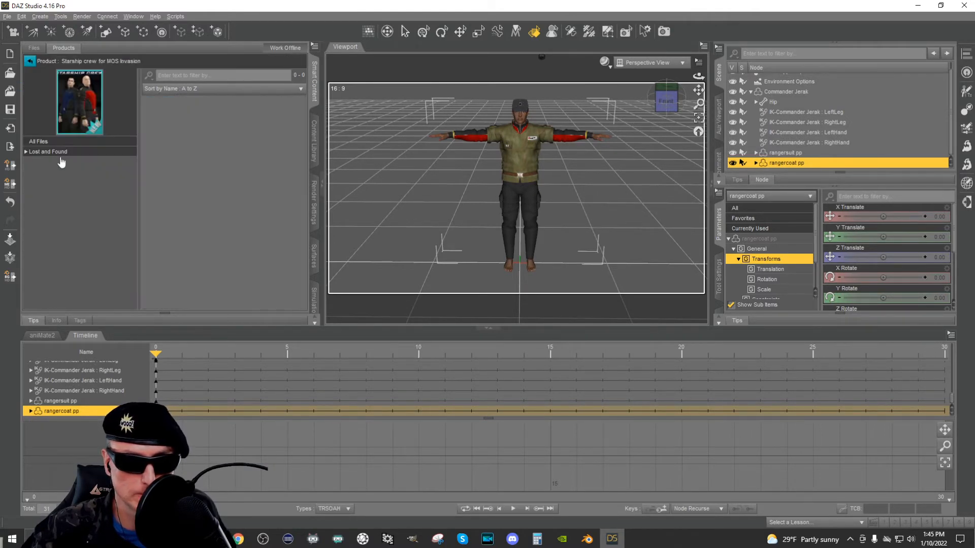
scroll(208, 187, down, 10)
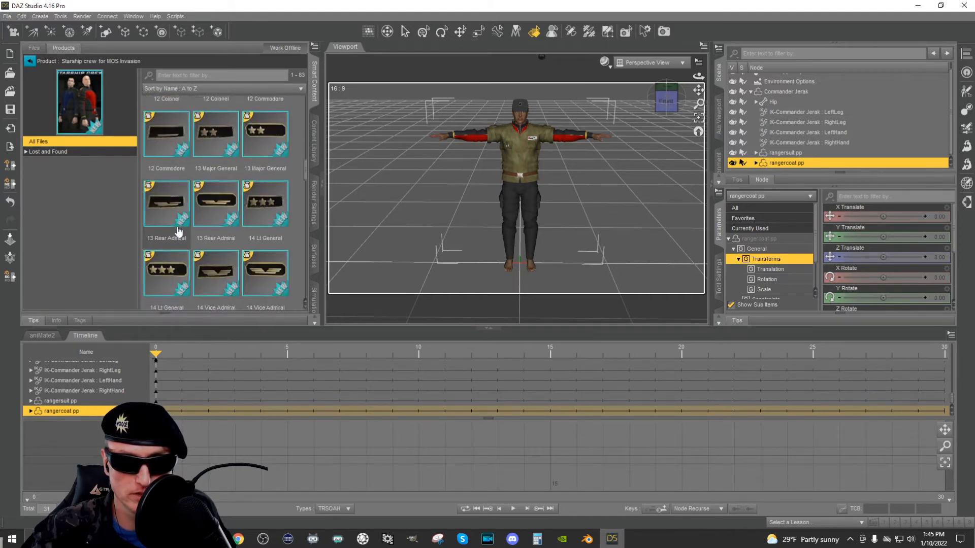
scroll(179, 230, up, 5)
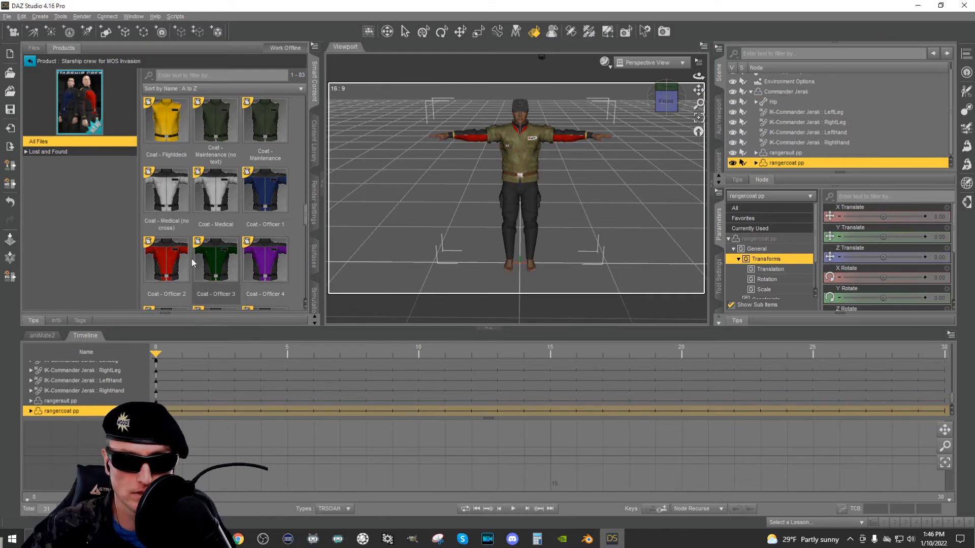
double_click(170, 263)
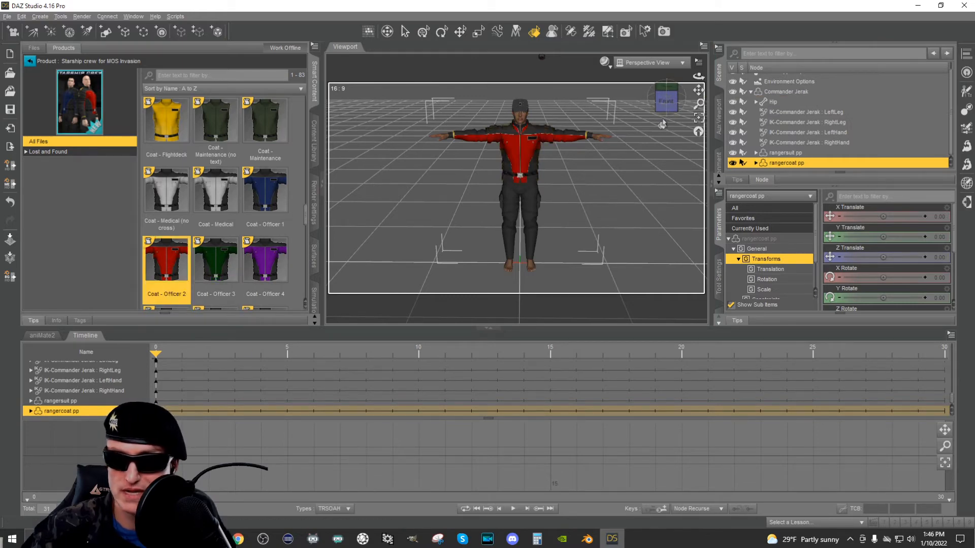
mouse_move(663, 108)
mouse_down()
mouse_move(764, 108)
mouse_move(485, 65)
mouse_move(651, 98)
mouse_up()
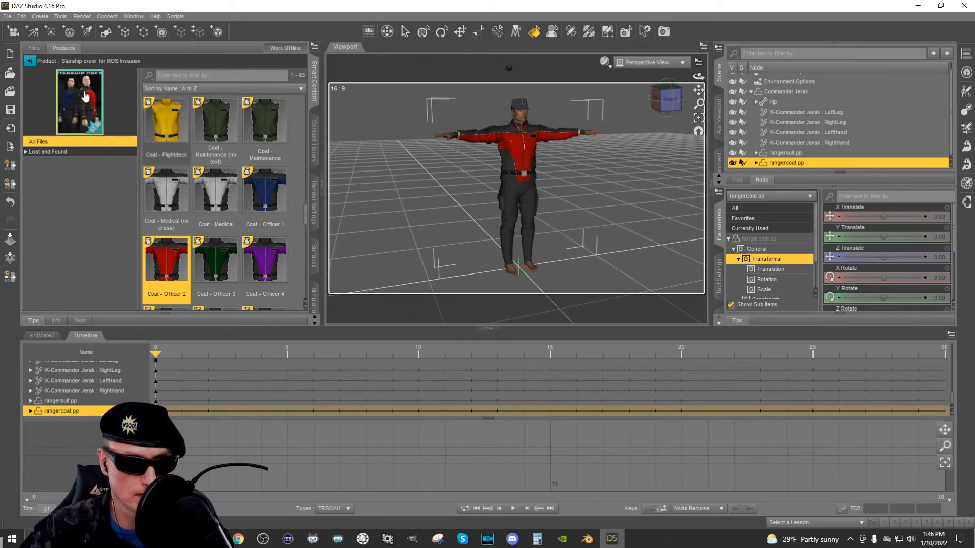
mouse_move(276, 160)
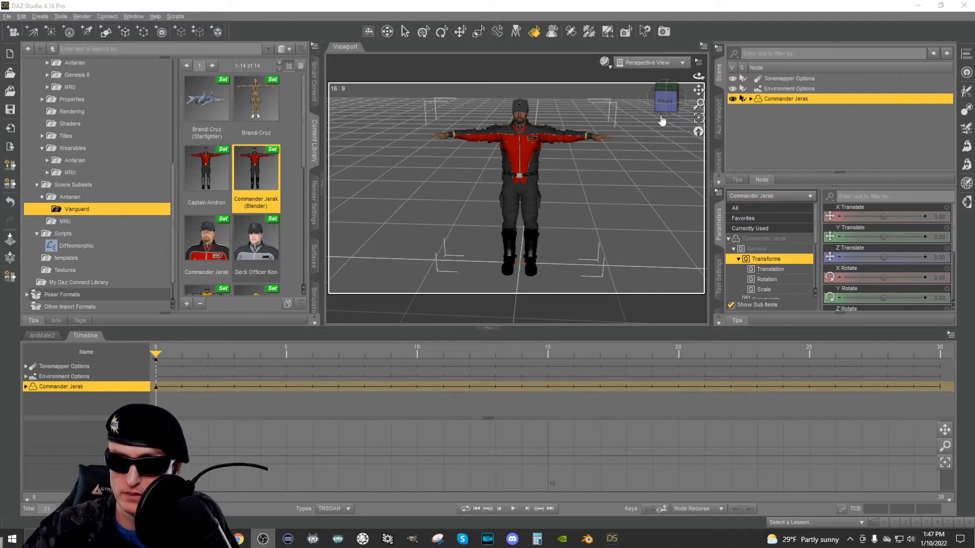
scroll(542, 139, up, 3)
scroll(542, 138, up, 5)
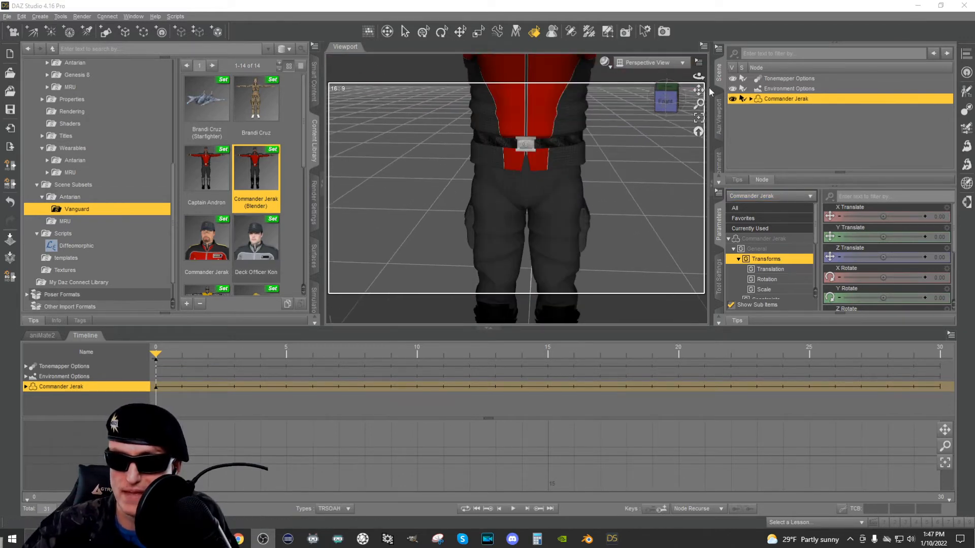
drag(698, 89, 666, 104)
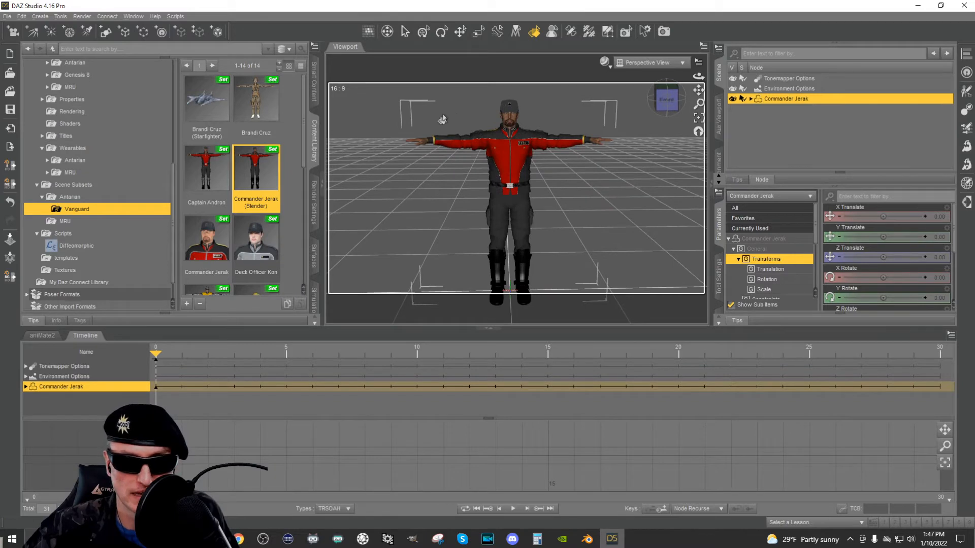
drag(699, 89, 699, 89)
scroll(569, 155, down, 2)
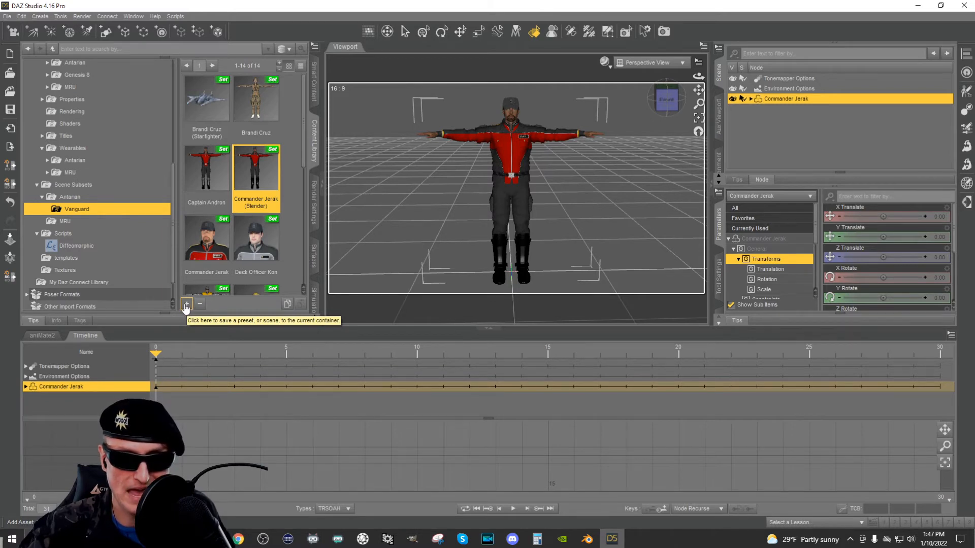
click(7, 18)
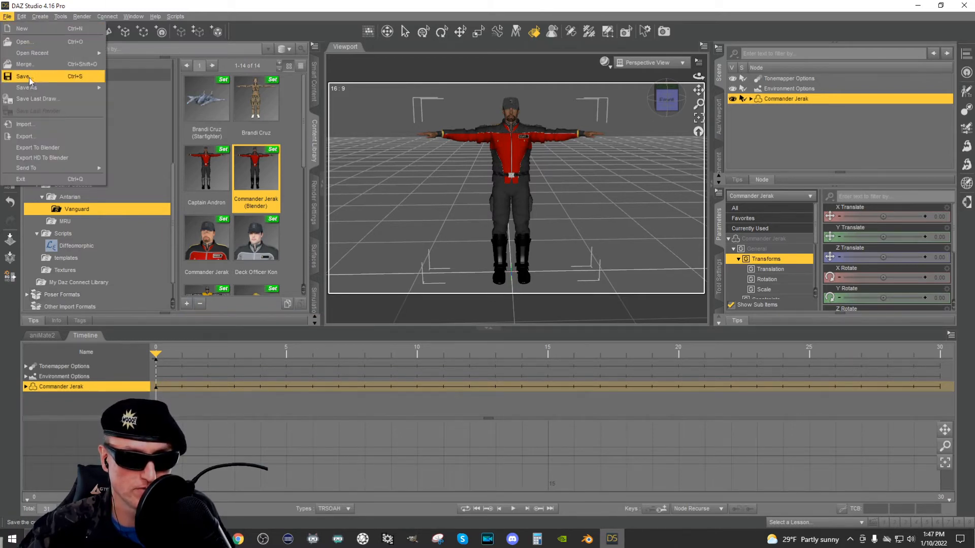
mouse_move(37, 86)
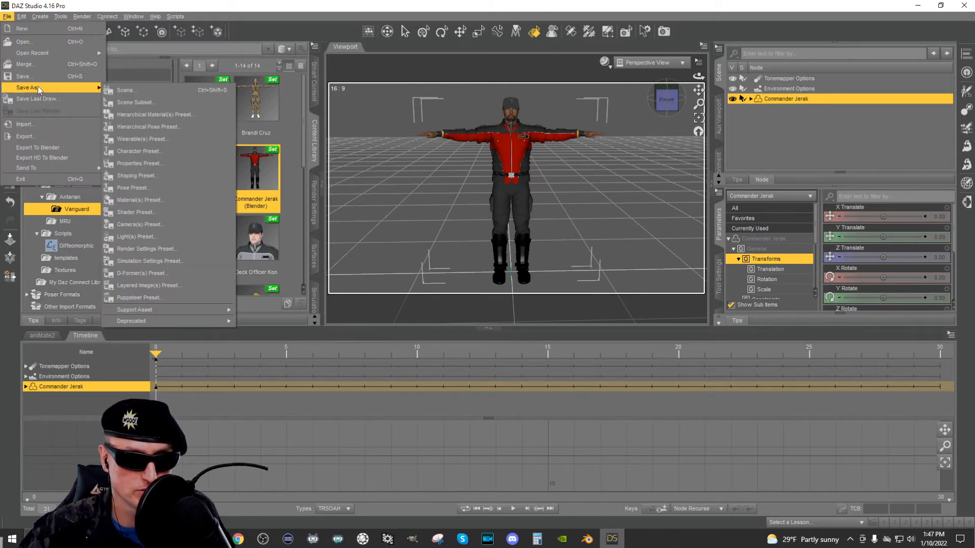
click(173, 103)
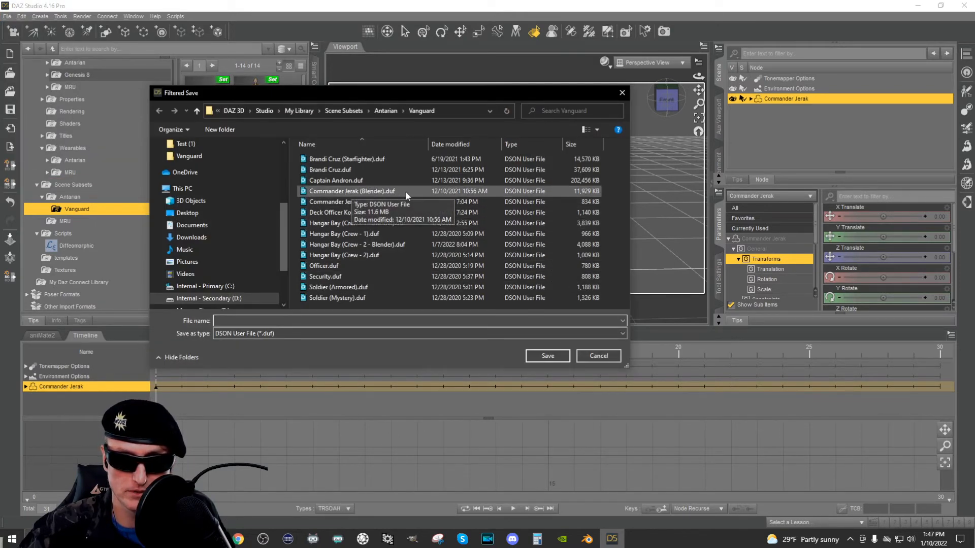
click(405, 191)
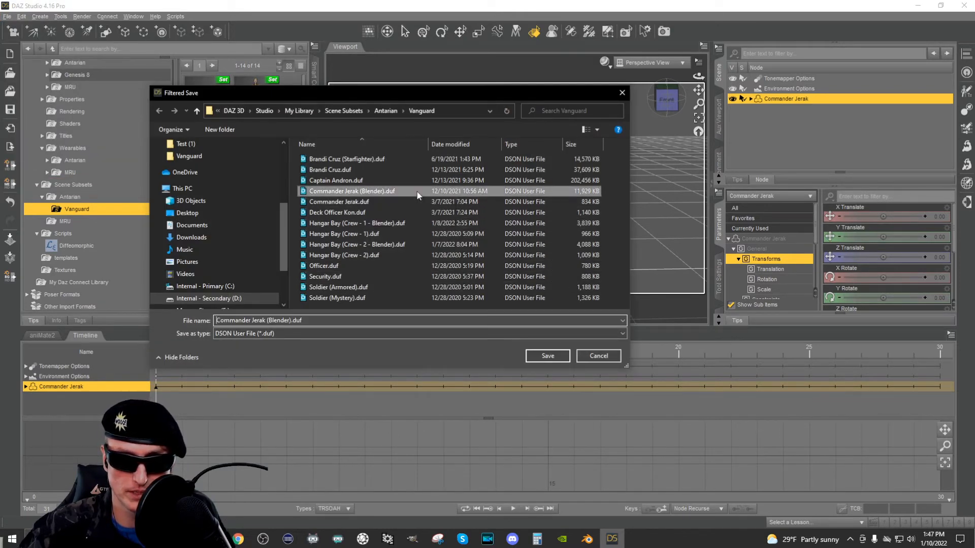
click(541, 356)
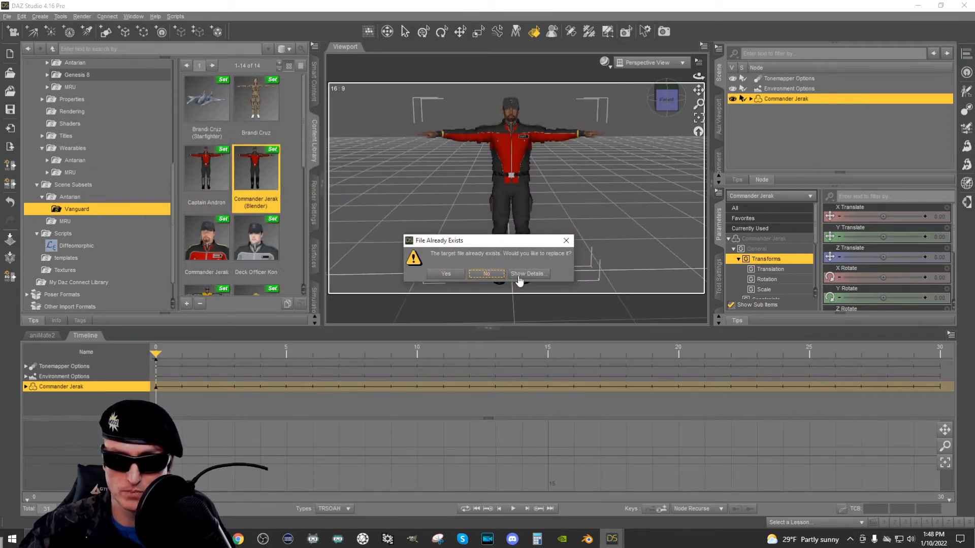
click(447, 276)
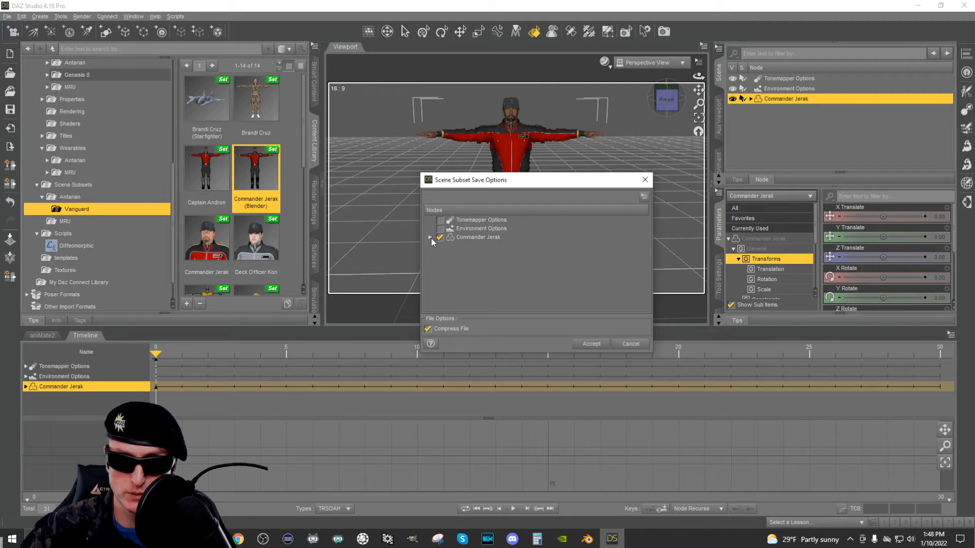
click(429, 238)
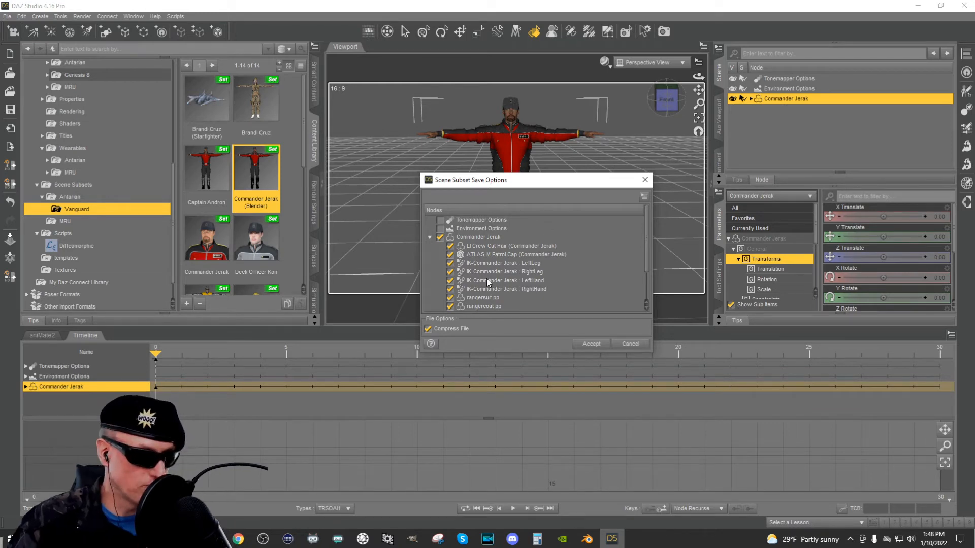
click(628, 344)
Expand Commander Jerak in the scene hierarchy and delete its four IK nodes for LeftLeg, RightLeg, LeftHand and RightHand.
click(750, 99)
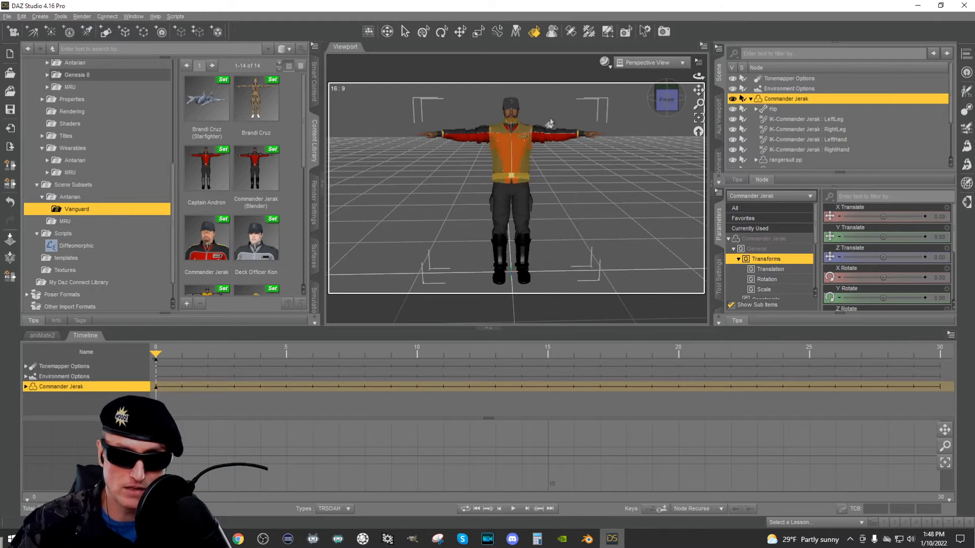
click(806, 122)
click(809, 131)
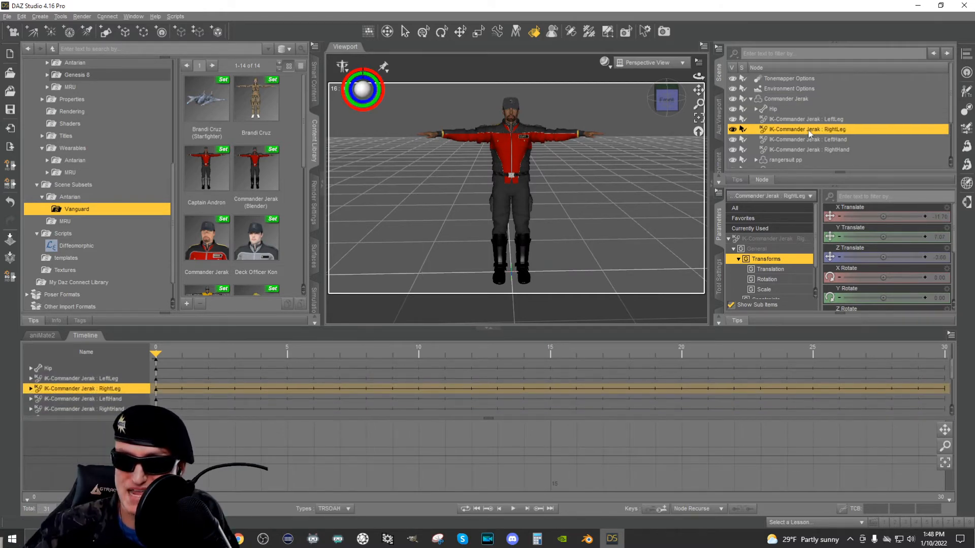
click(811, 149)
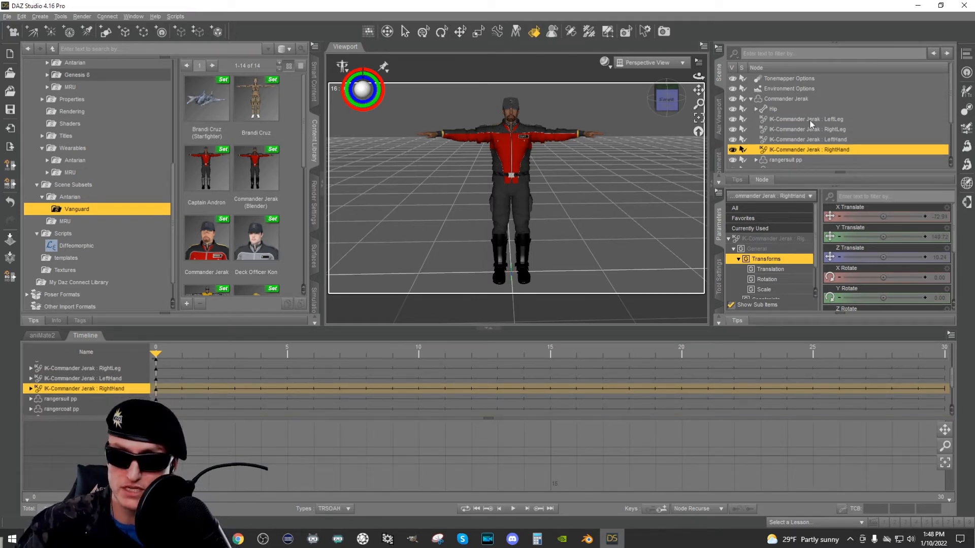
click(809, 119)
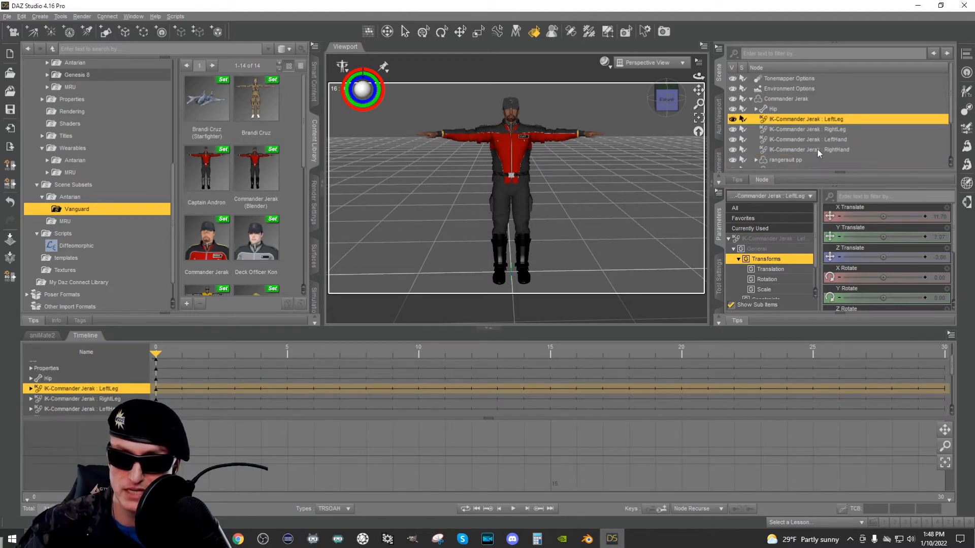
shift+click(818, 149)
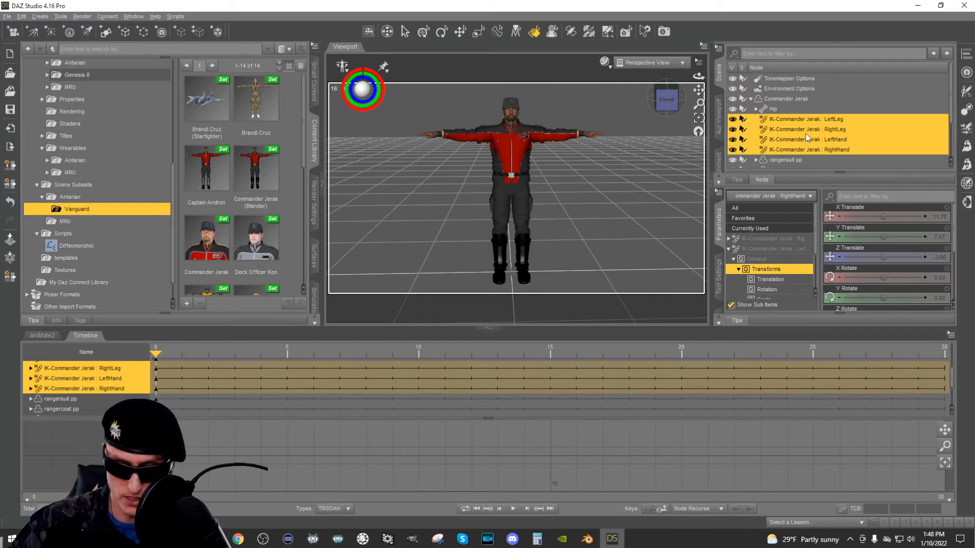
key(Delete)
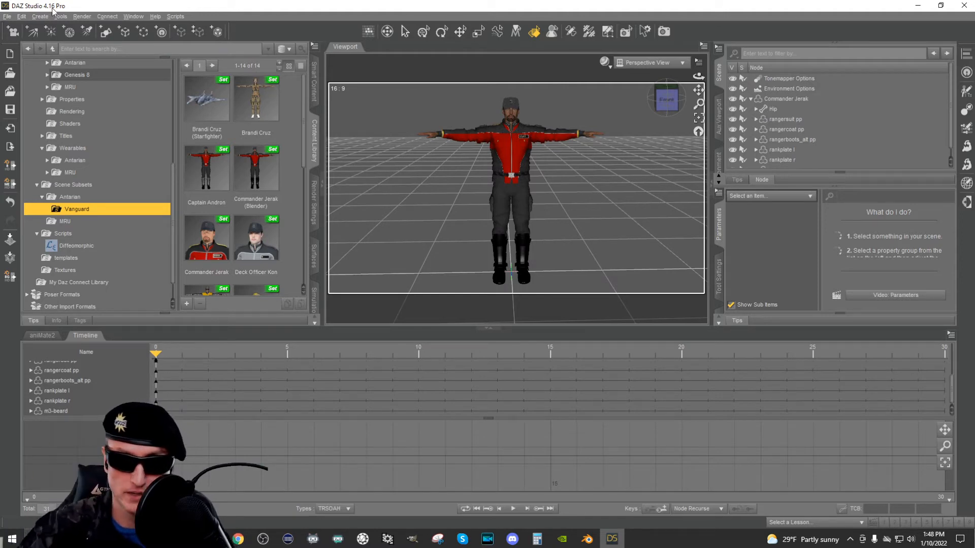
Select and collapse Commander Jerak in the scene hierarchy, and select the Commander Jerak (Blender) subset in the Vanguard library folder.
click(803, 99)
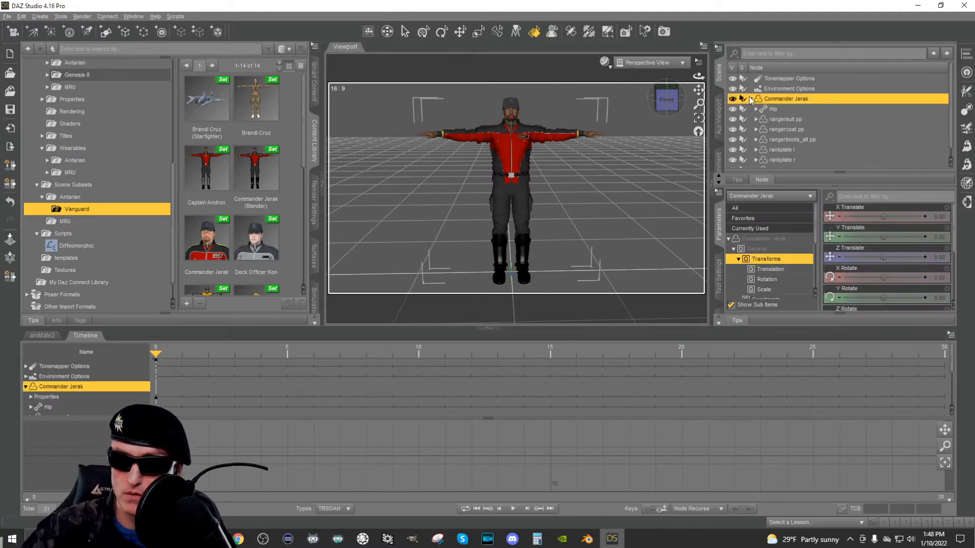
click(751, 99)
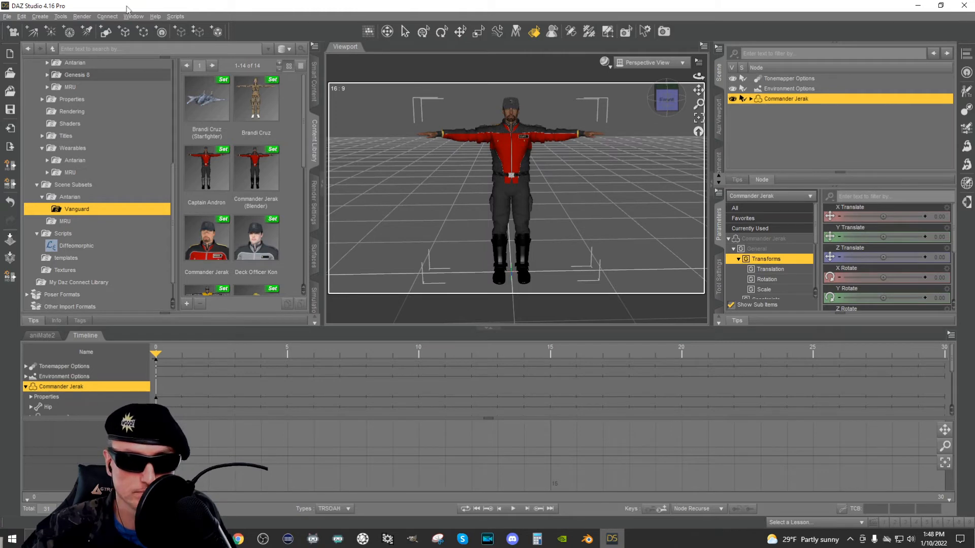
click(256, 168)
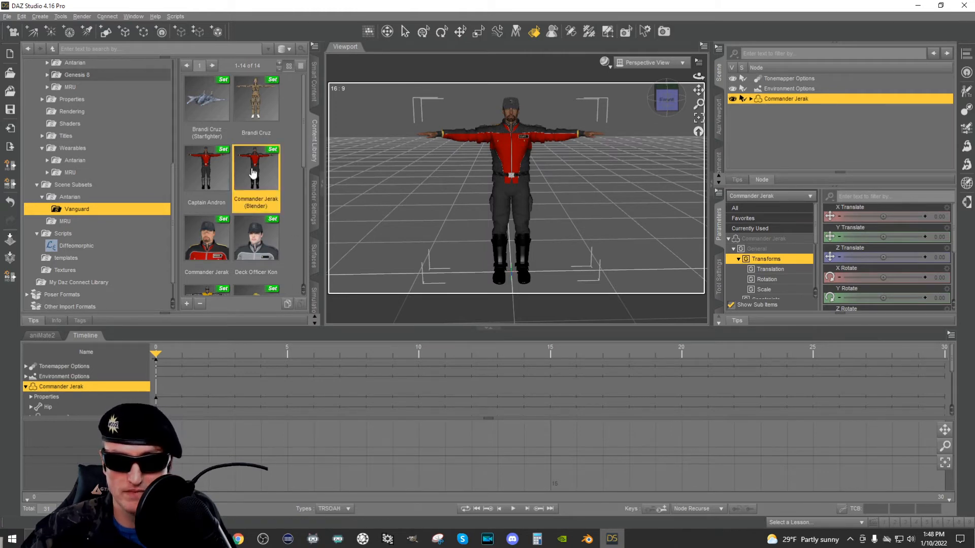
click(5, 18)
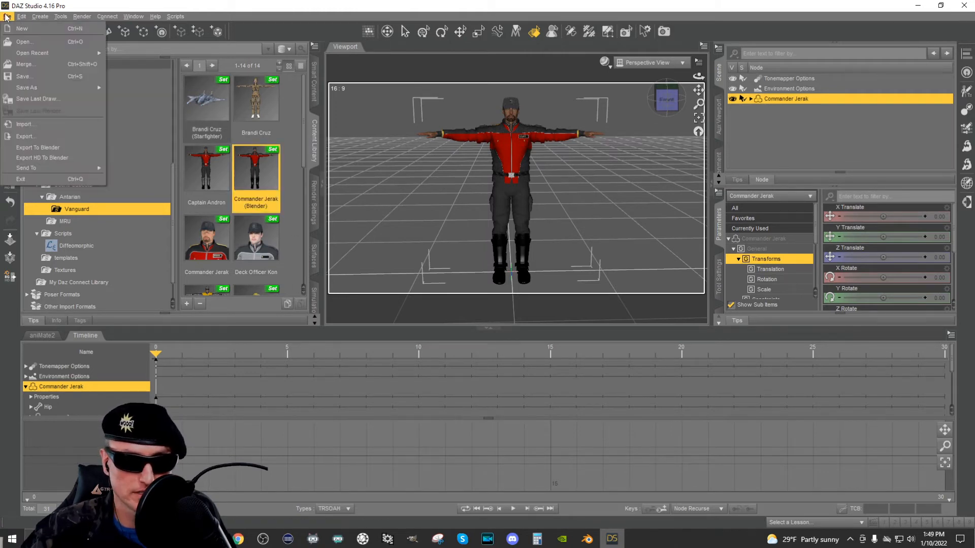
click(41, 75)
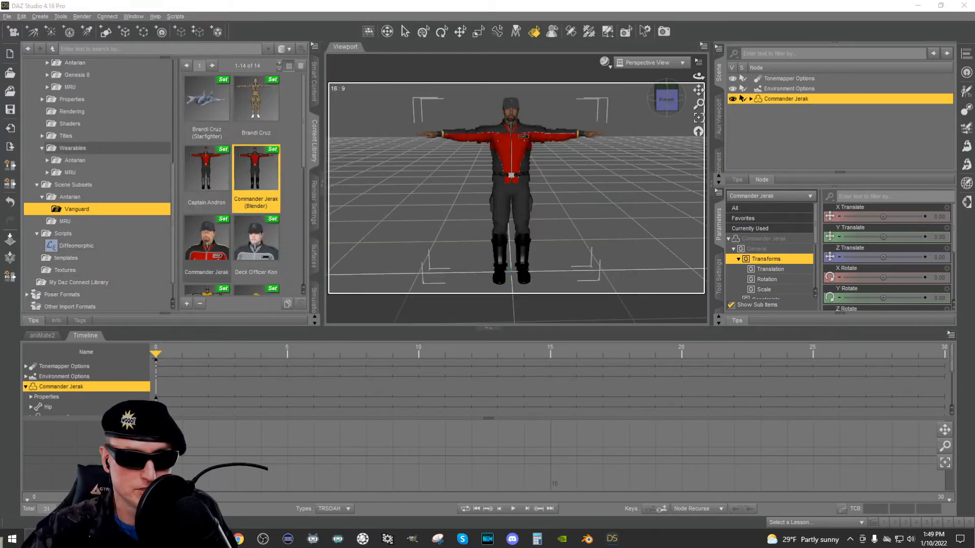
Locate Commander Jerak (Blender).duf in the Vanguard scene subset folder in File Explorer.
drag(0, 108, 556, 112)
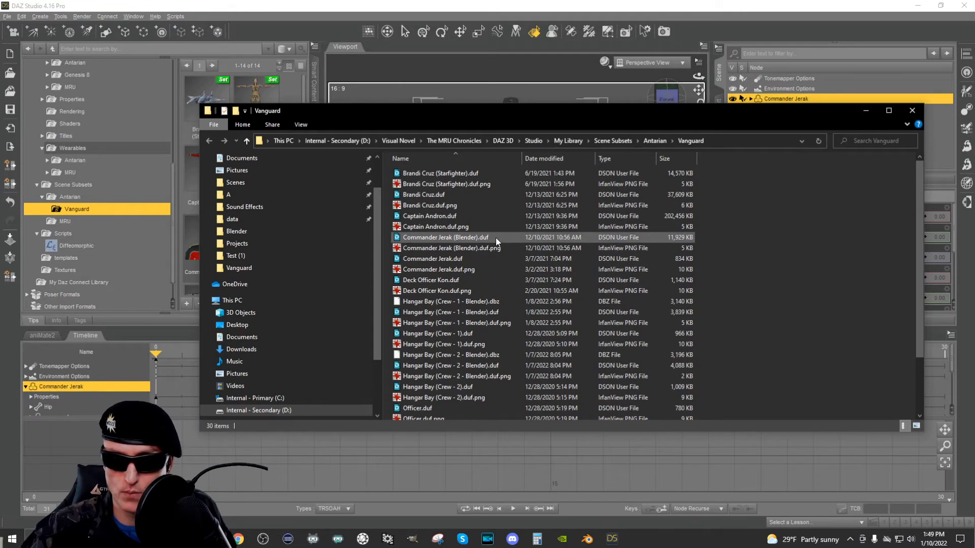
click(495, 237)
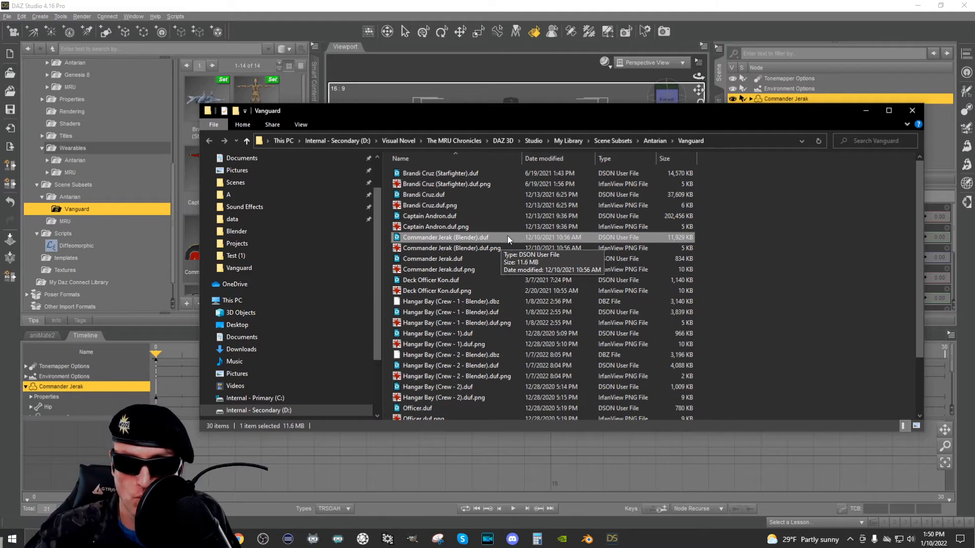
drag(580, 110, 0, 133)
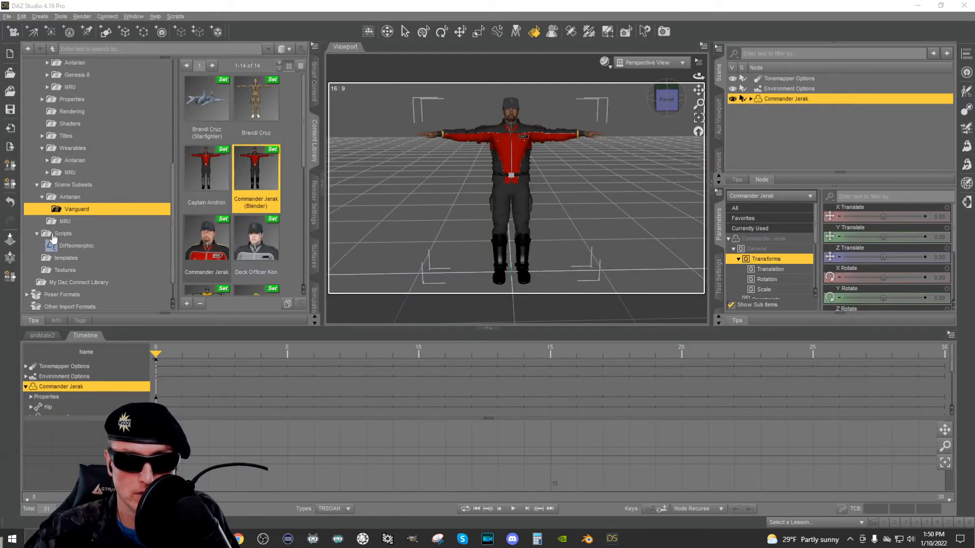
Run the export_to_blender script from the Diffeomorphic scripts folder for Commander Jerak.
click(94, 247)
mouse_move(268, 106)
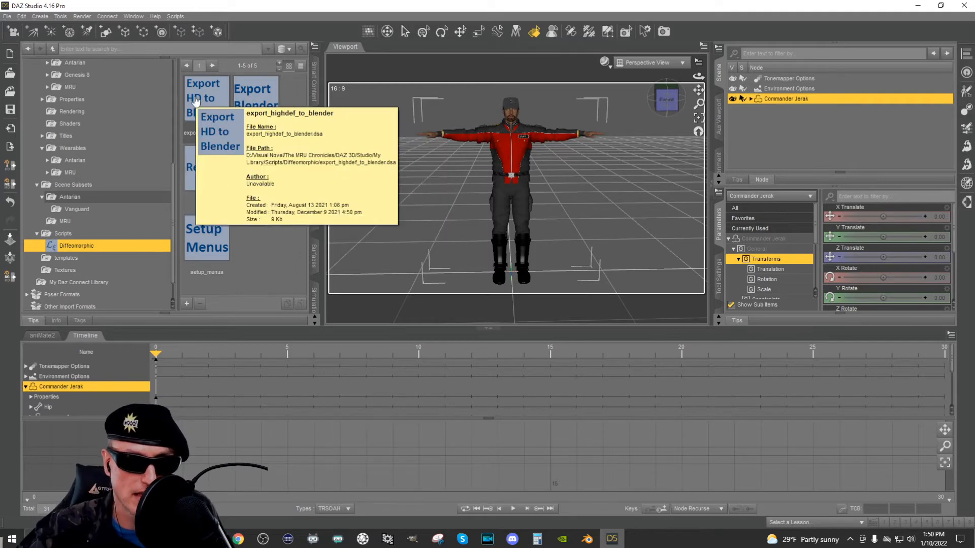
click(263, 98)
double_click(263, 95)
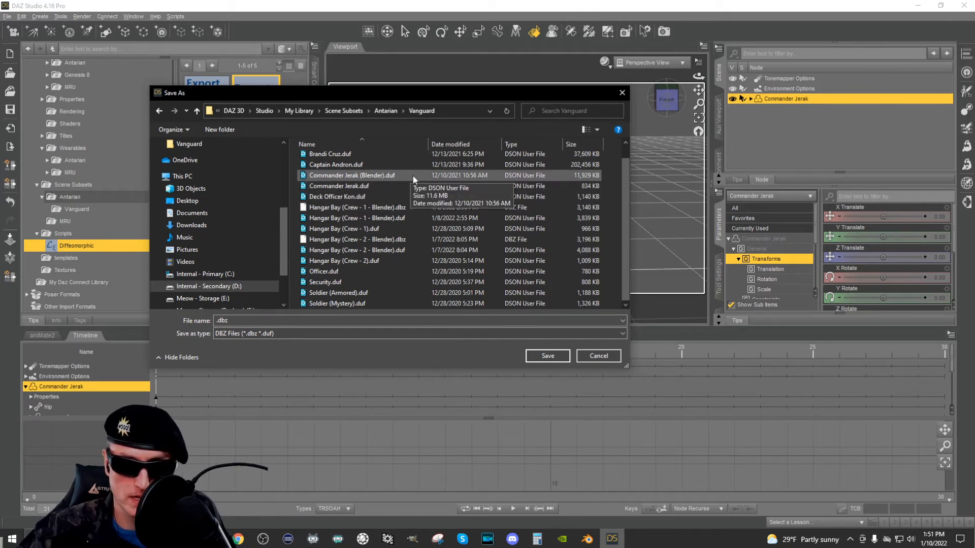
Save the DBZ export as "Commander Jerak (Blender)" in the Vanguard folder, matching the scene subset's name without its duf extension.
click(403, 176)
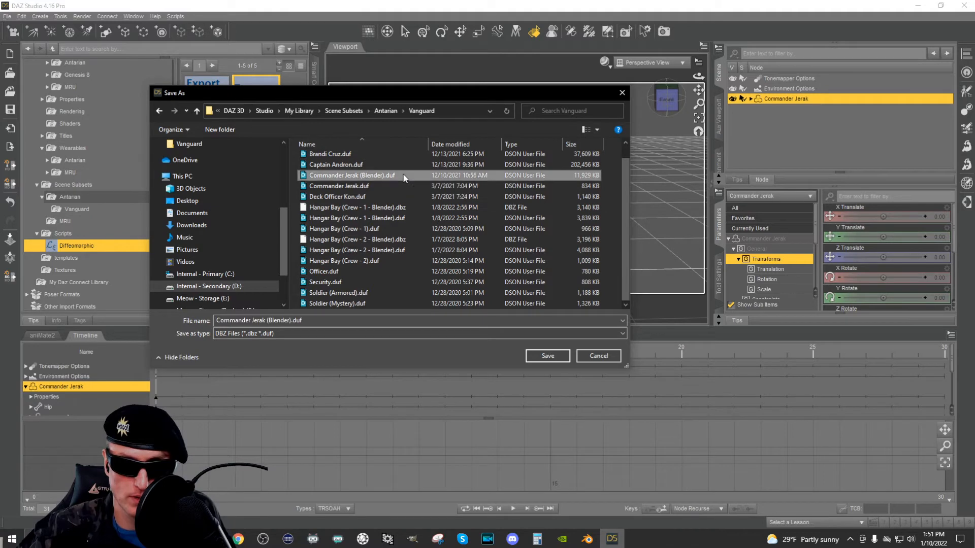
click(324, 321)
click(324, 320)
key(BackSpace)
key(BackSpace)
key(BackSpace)
key(BackSpace)
key(BackSpace)
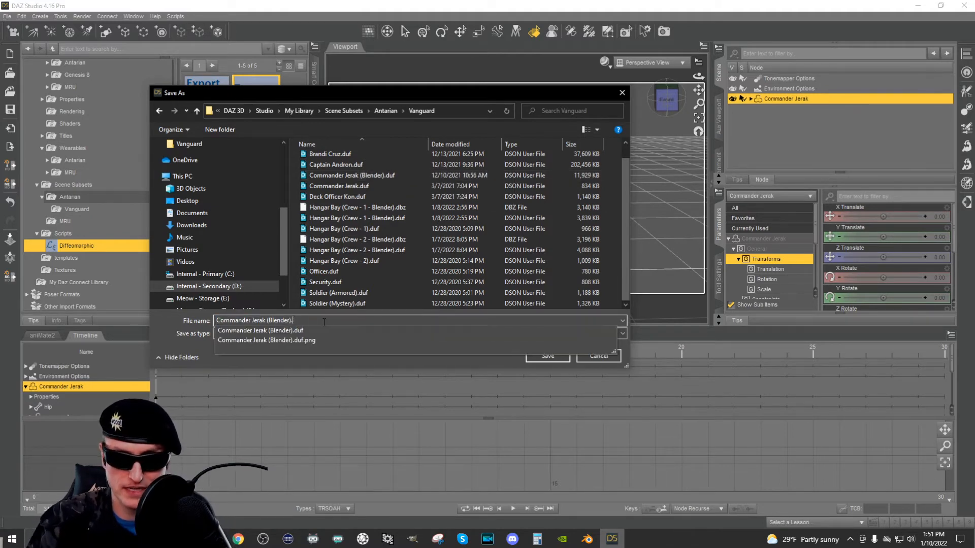
text())
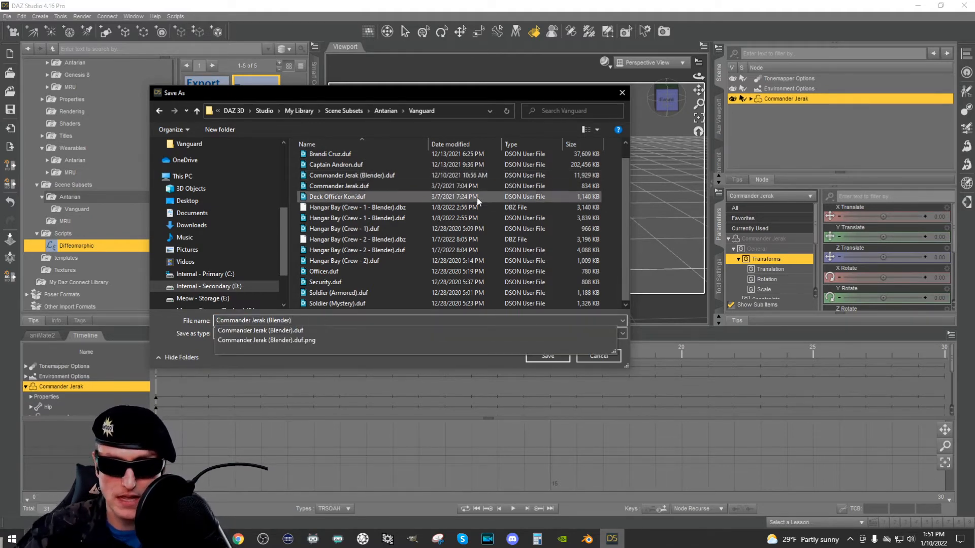
click(465, 98)
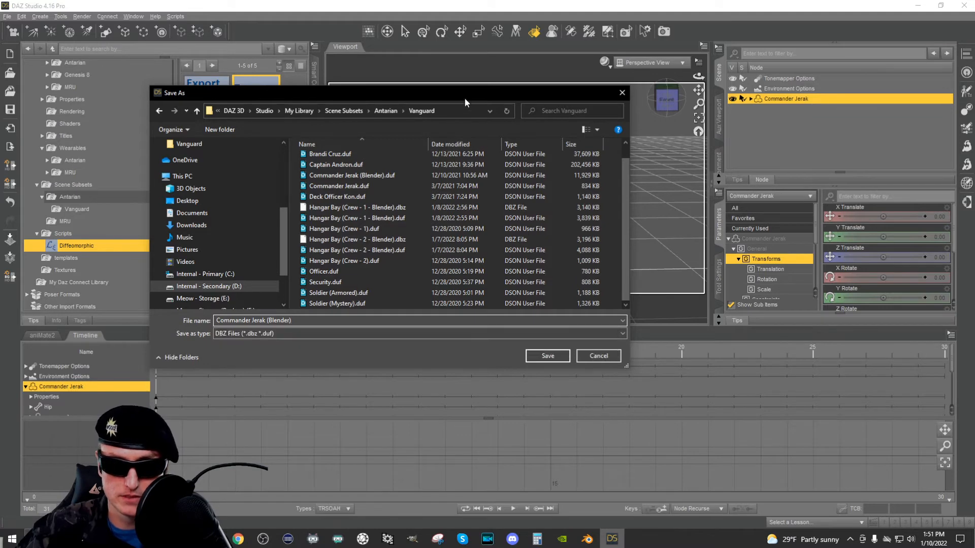
click(561, 355)
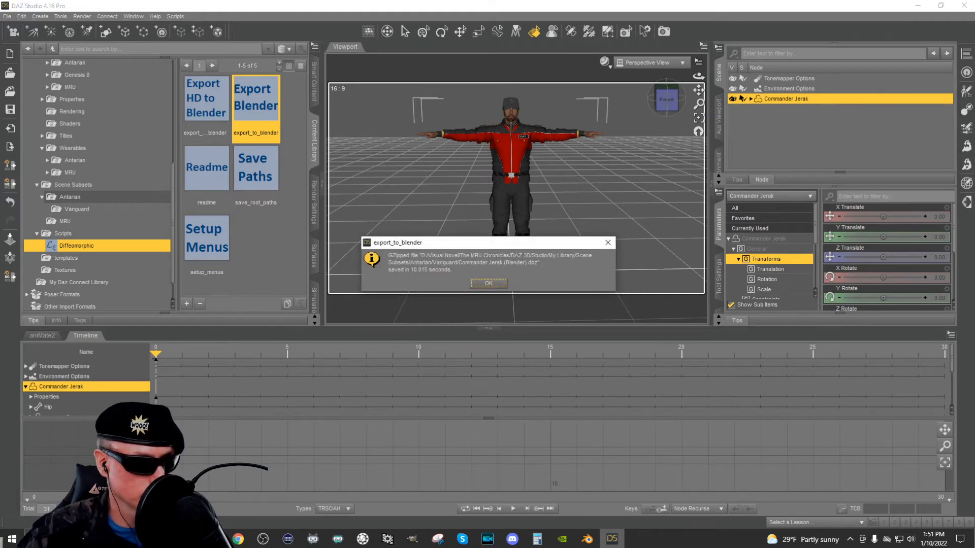
Check that Commander Jerak (Blender).dbz sits beside its duf file in the Vanguard folder in File Explorer, and dismiss the export message.
drag(974, 85, 594, 74)
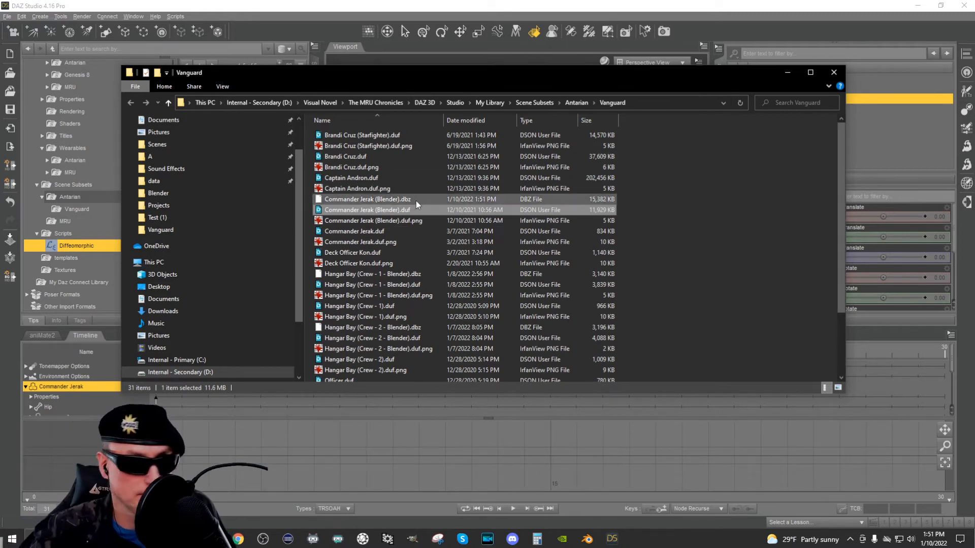
drag(612, 78, 0, 112)
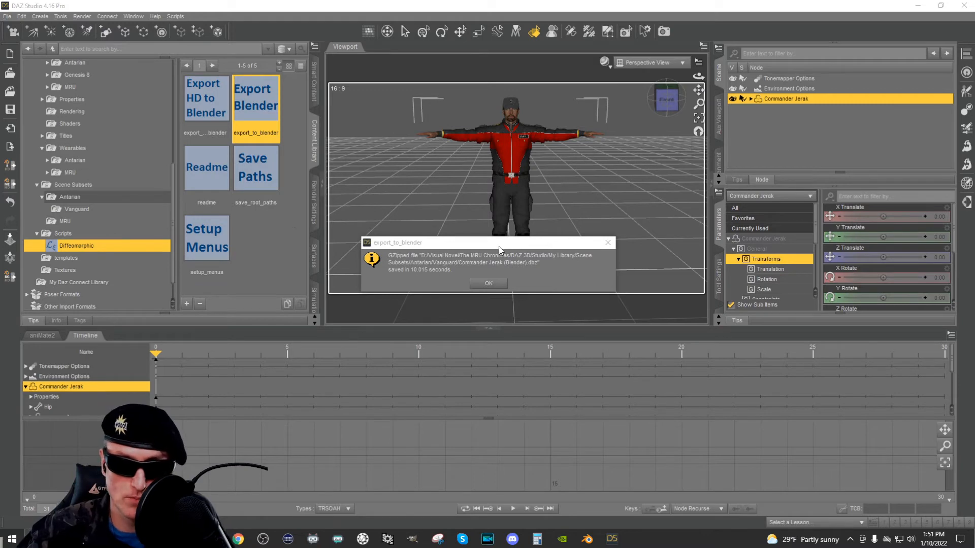
click(498, 286)
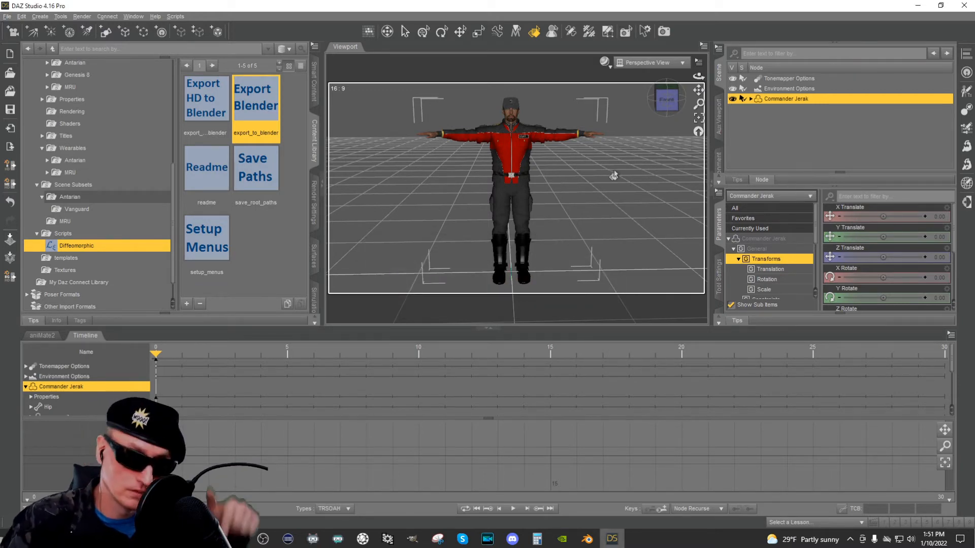
Switch to Blender and start Easy Import DAZ from the DAZ Importer add-on in the 3D viewport.
click(263, 538)
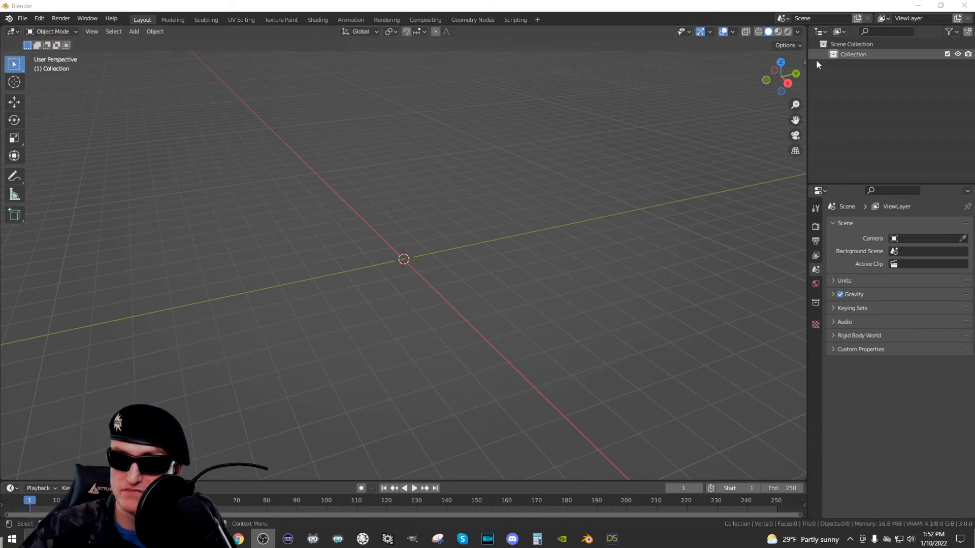
key(n)
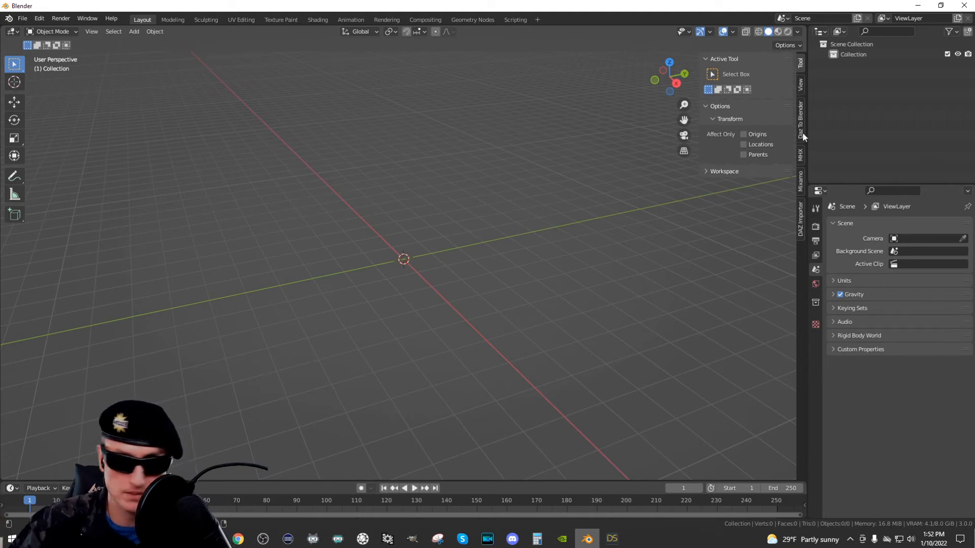
click(801, 218)
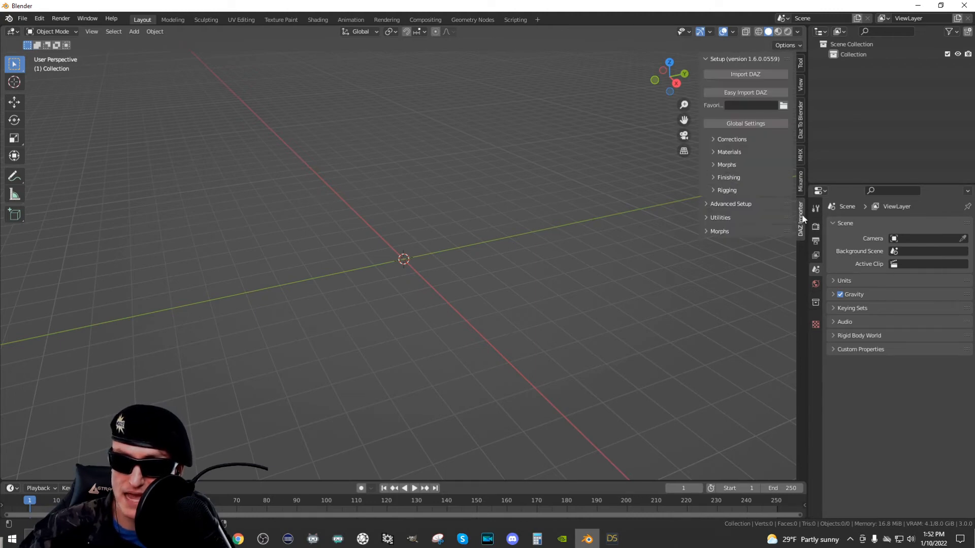
click(750, 94)
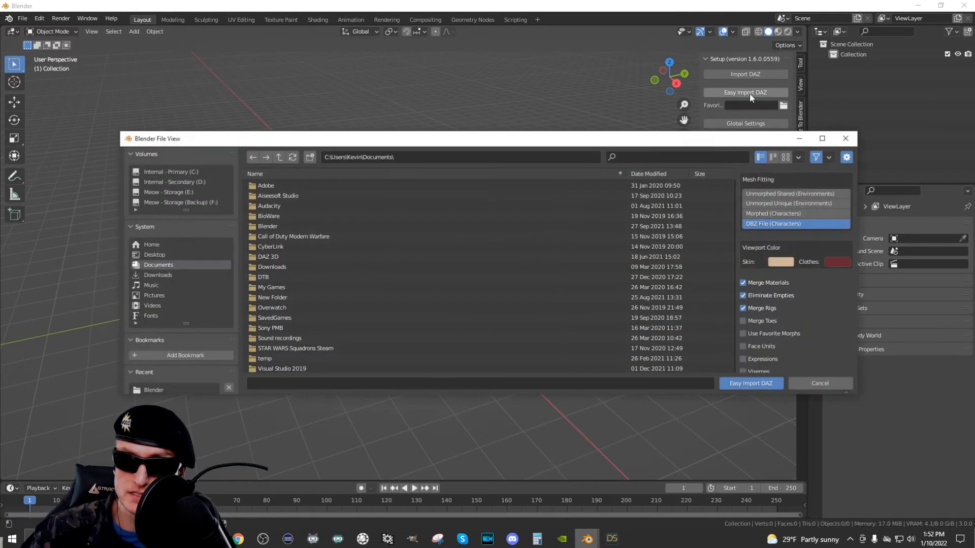
Import Commander Jerak (Blender).duf from the Antarian Vanguard folder of My Library's Scene Subsets on drive D, using DBZ File mesh fitting.
click(178, 183)
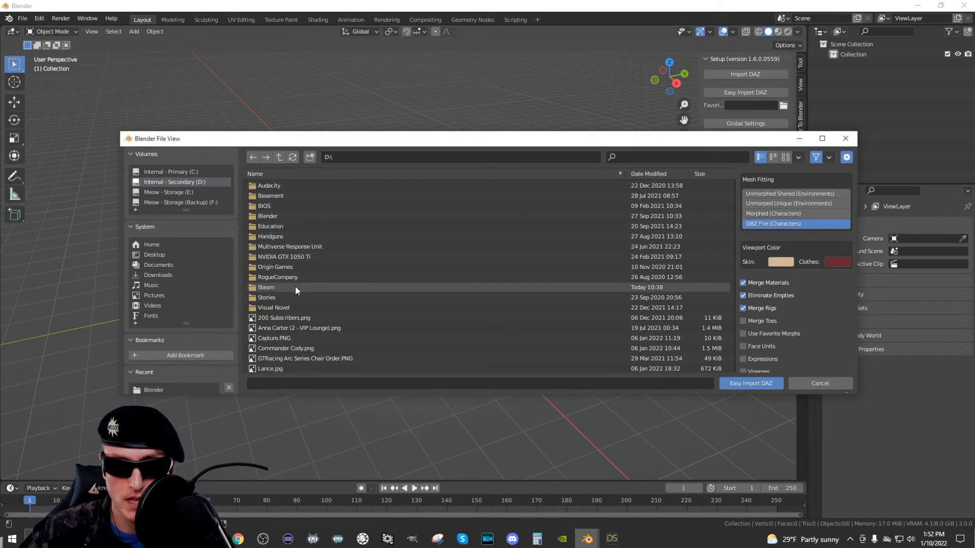
double_click(296, 307)
double_click(308, 185)
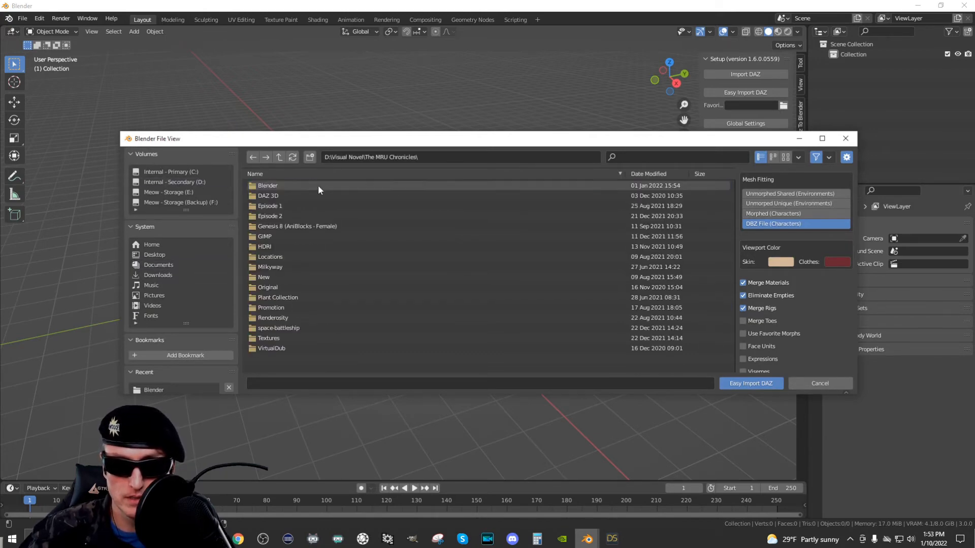
double_click(289, 195)
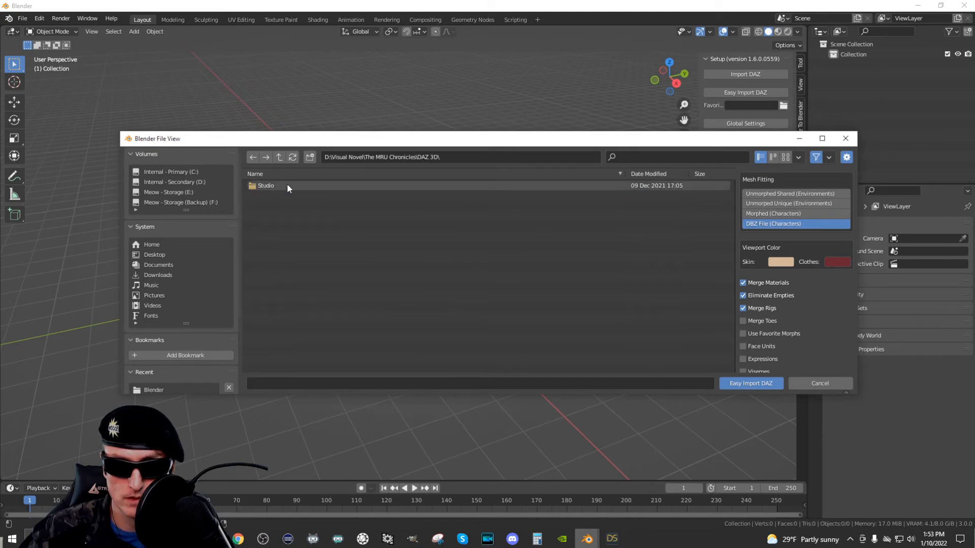
double_click(288, 187)
double_click(287, 187)
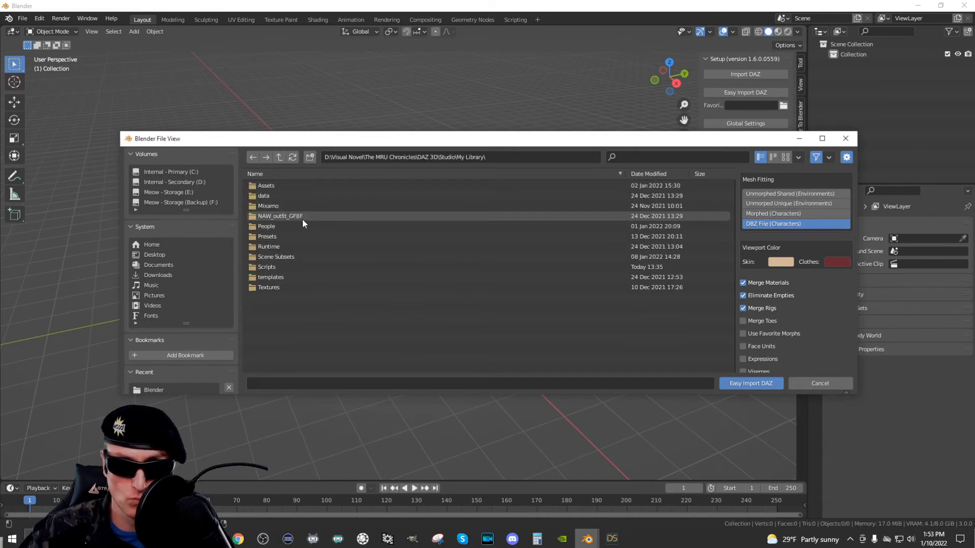
double_click(300, 258)
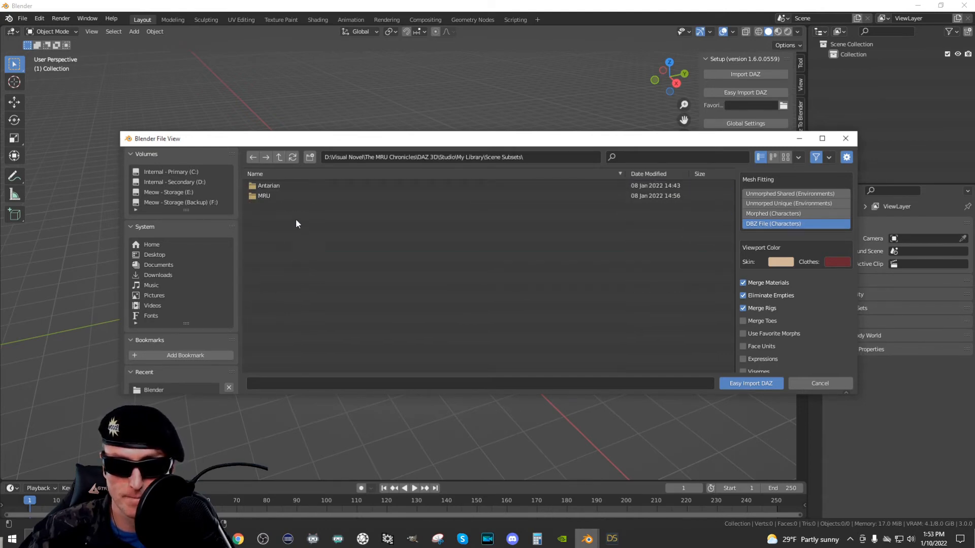
double_click(288, 186)
double_click(289, 186)
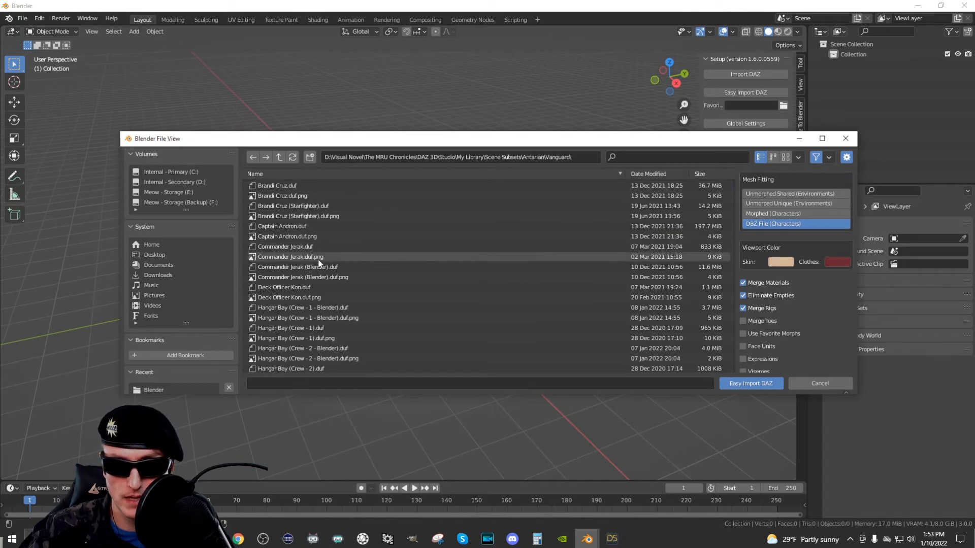
click(373, 269)
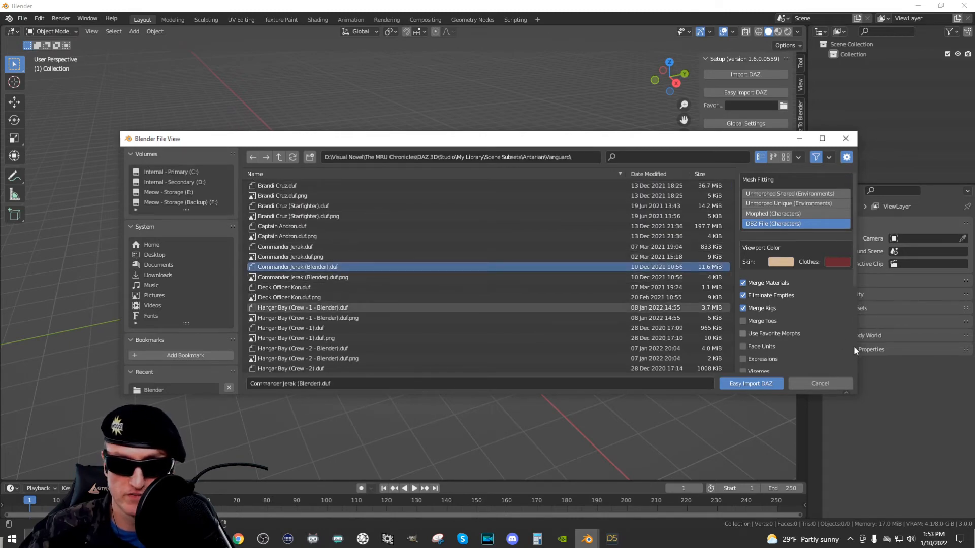
click(756, 383)
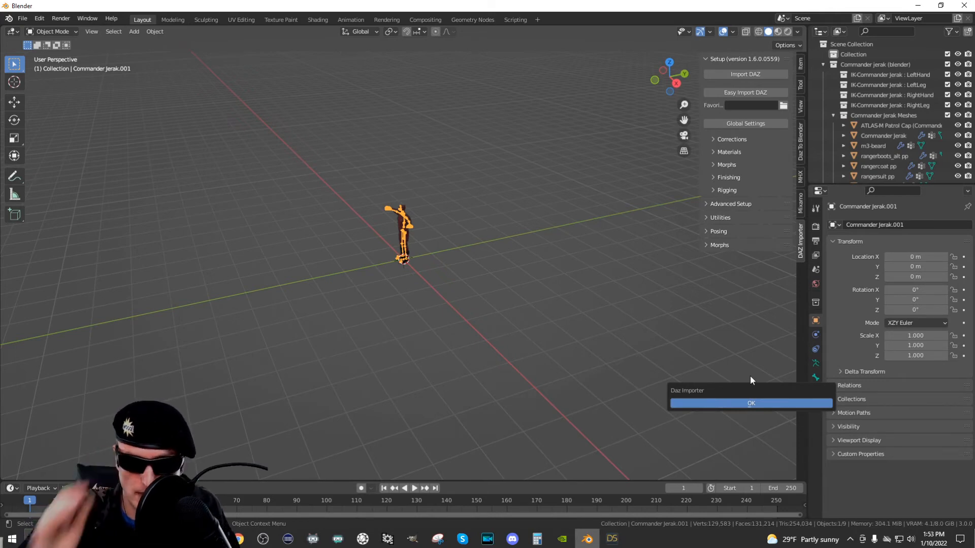
click(762, 402)
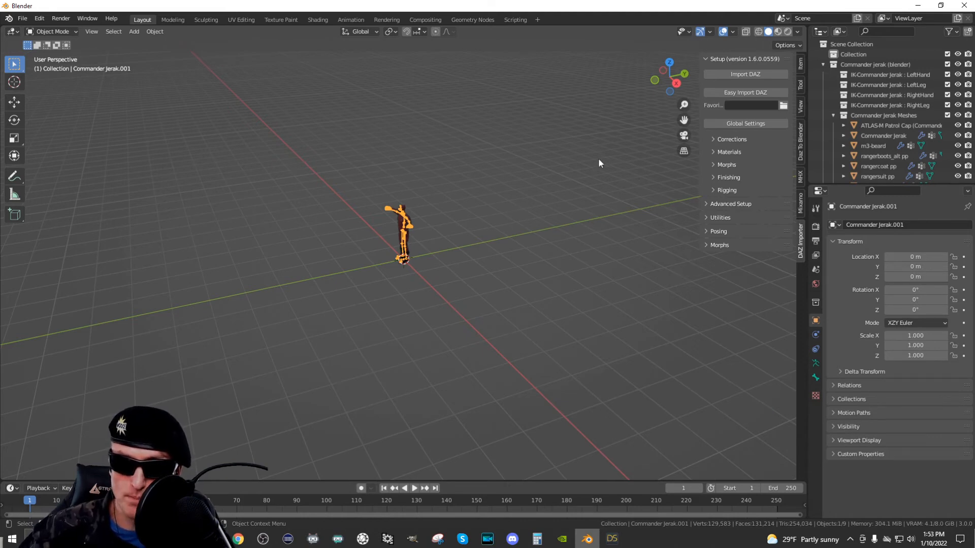
Load the DAZ root paths in the importer's global settings from import-daz-paths.json in the DAZ 3D Studio folder's Diffeomorhpic subfolder, and recheck the settings.
click(762, 123)
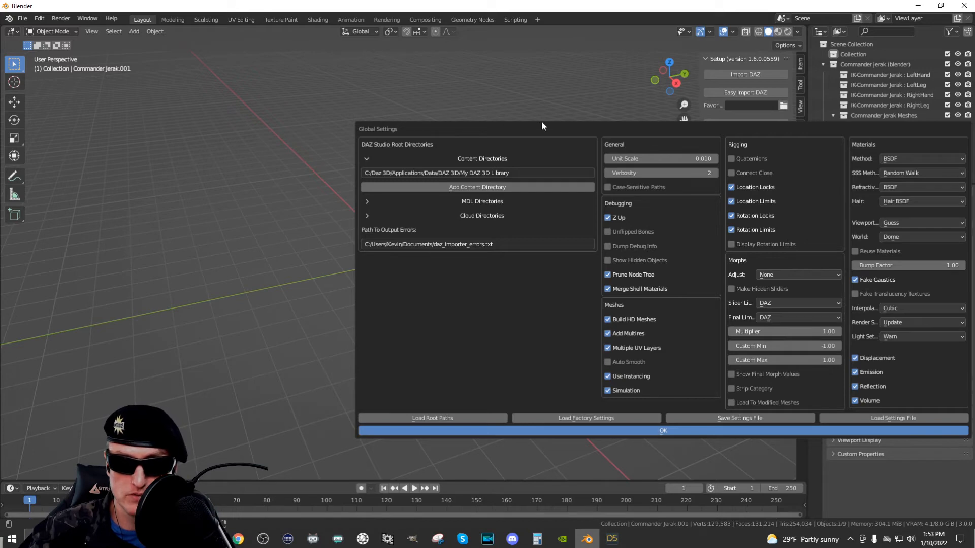
click(462, 417)
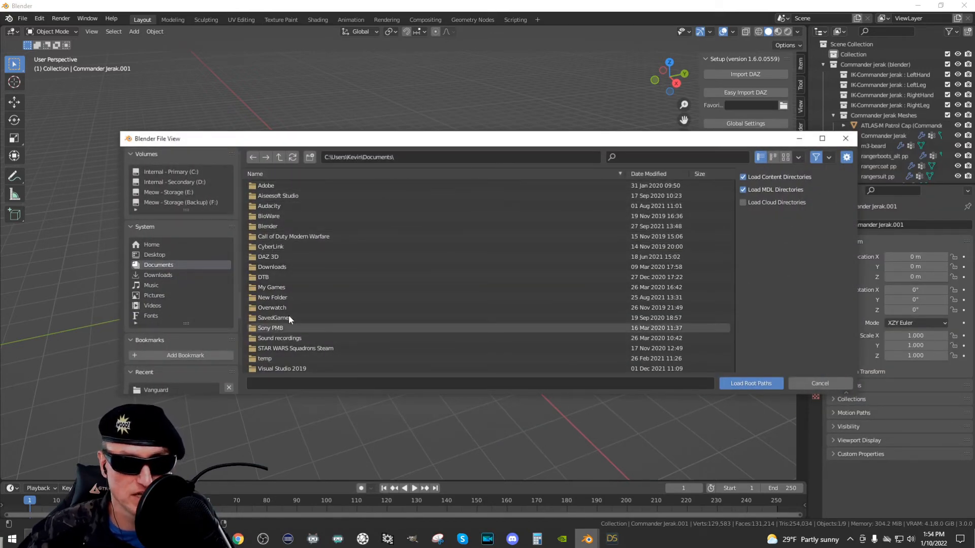
click(301, 258)
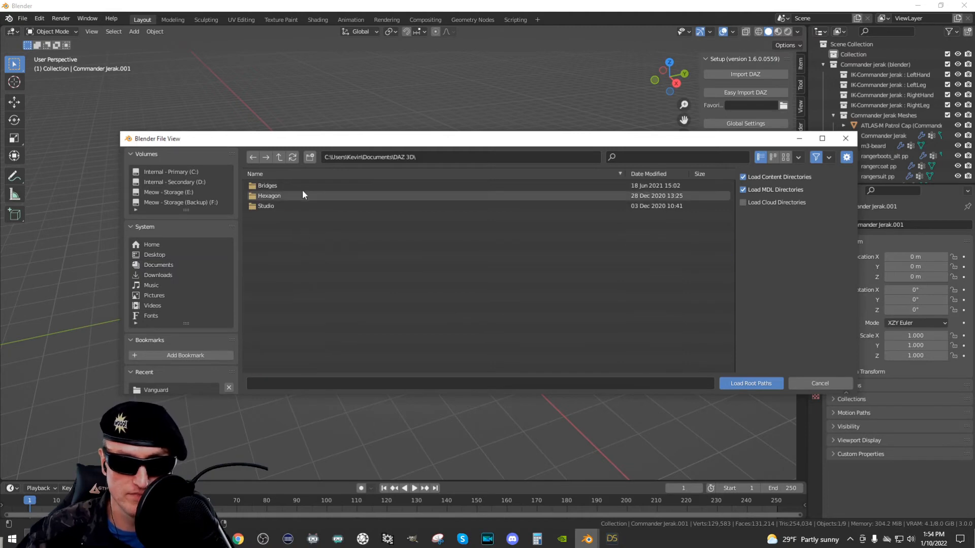
click(279, 157)
click(208, 181)
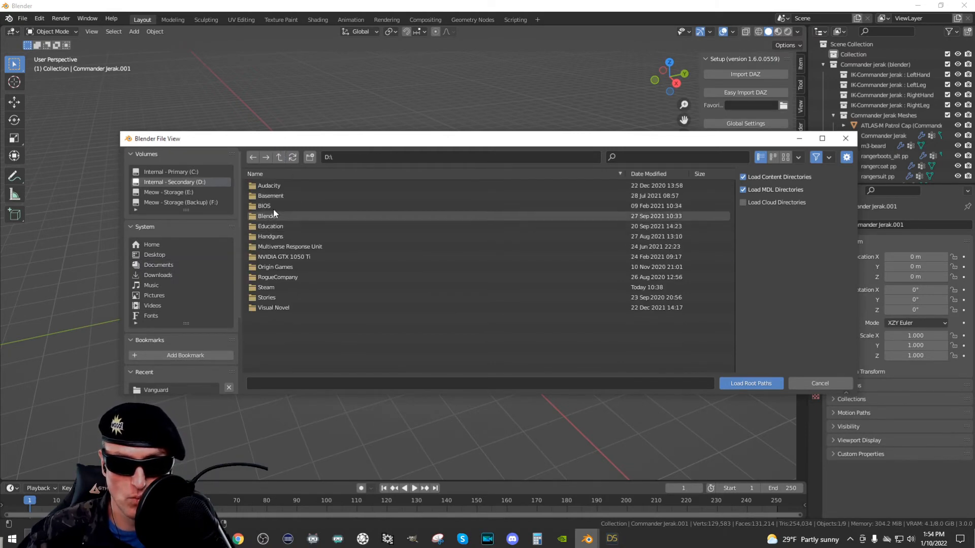
double_click(302, 306)
double_click(322, 183)
double_click(314, 195)
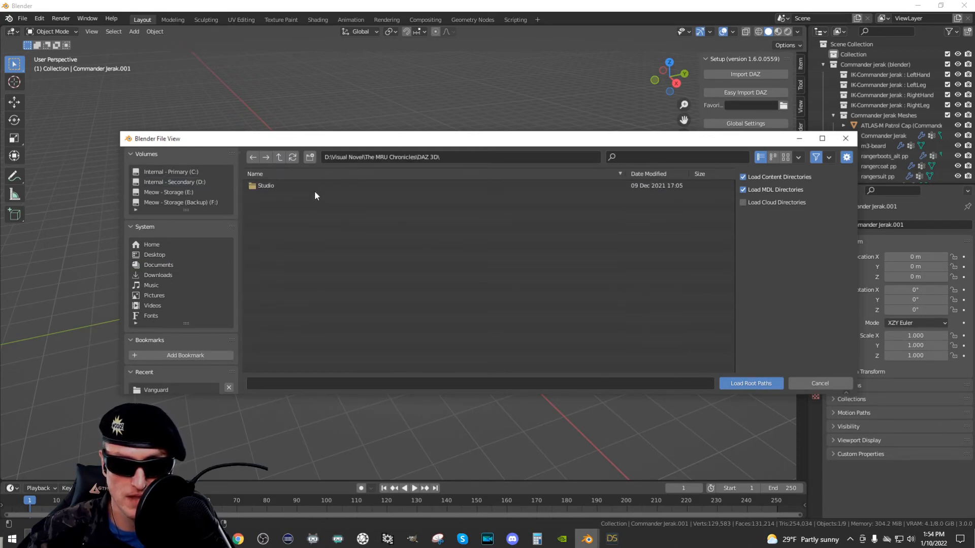
double_click(312, 186)
double_click(313, 195)
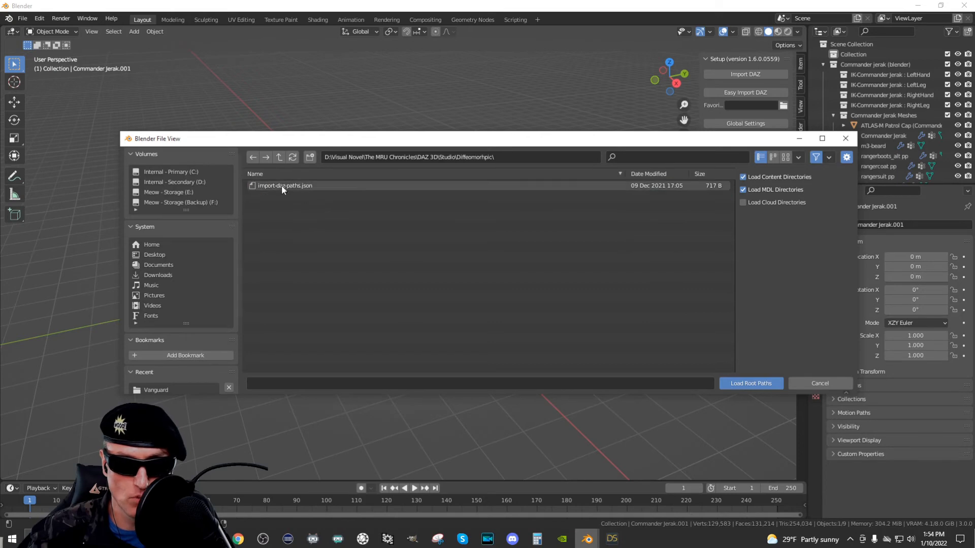
click(332, 186)
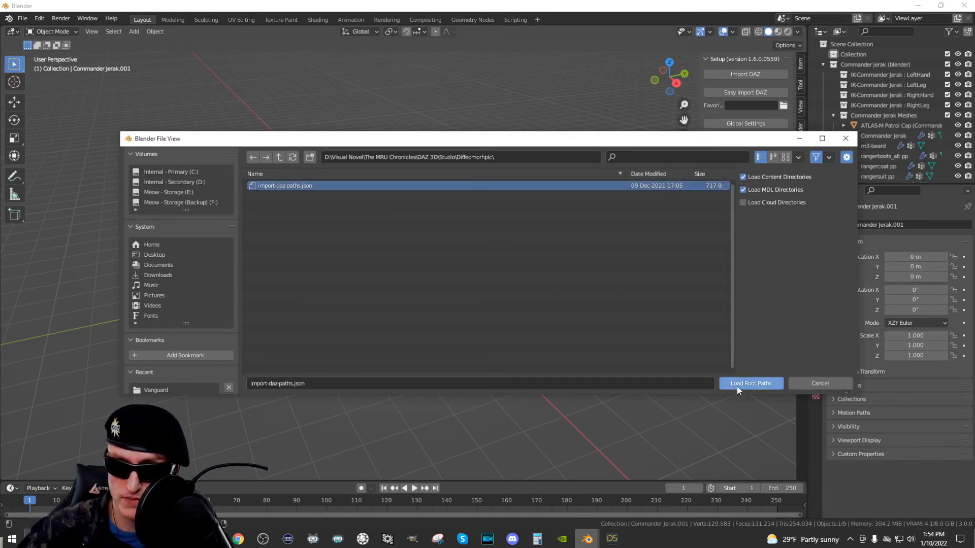
click(749, 384)
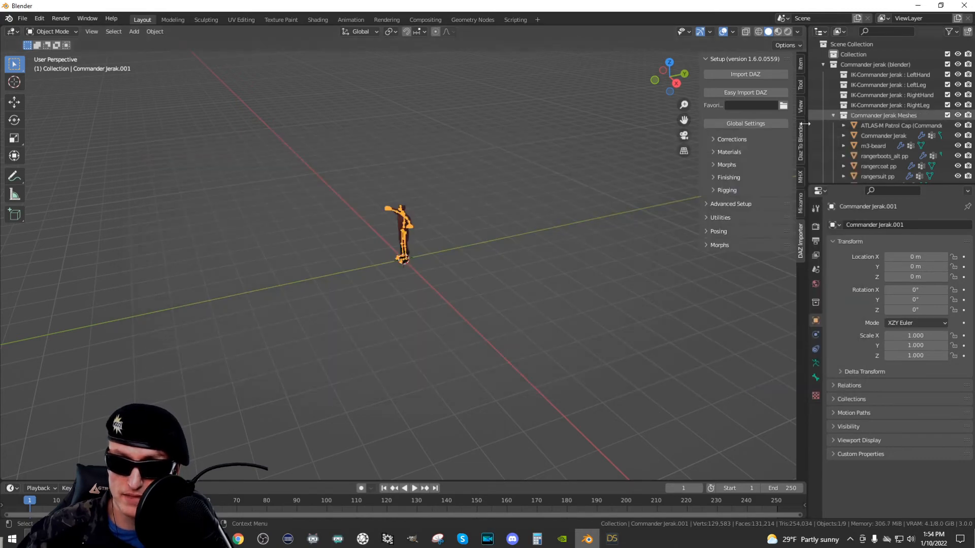
click(766, 124)
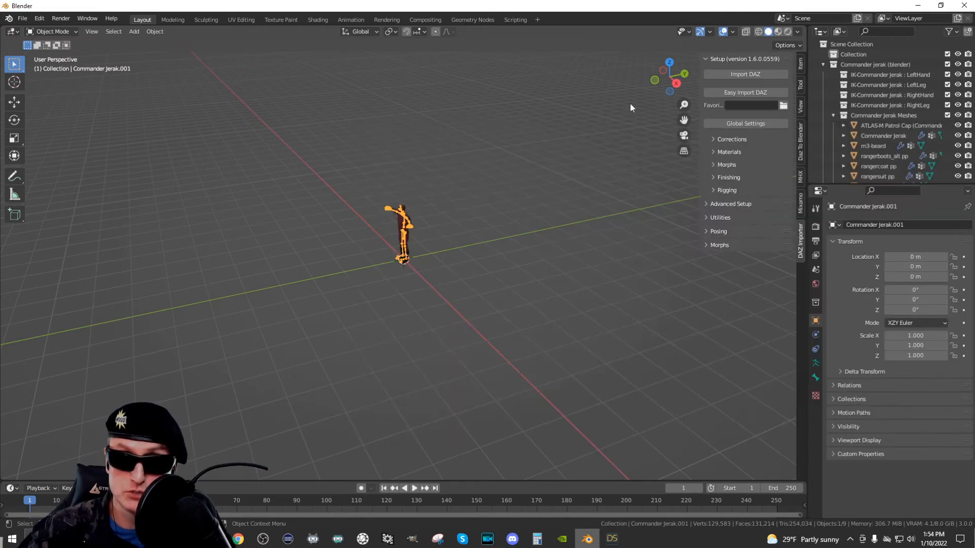
Examine the imported Commander Jerak figure and its armature up close from the front.
scroll(609, 115, up, 8)
scroll(619, 122, down, 8)
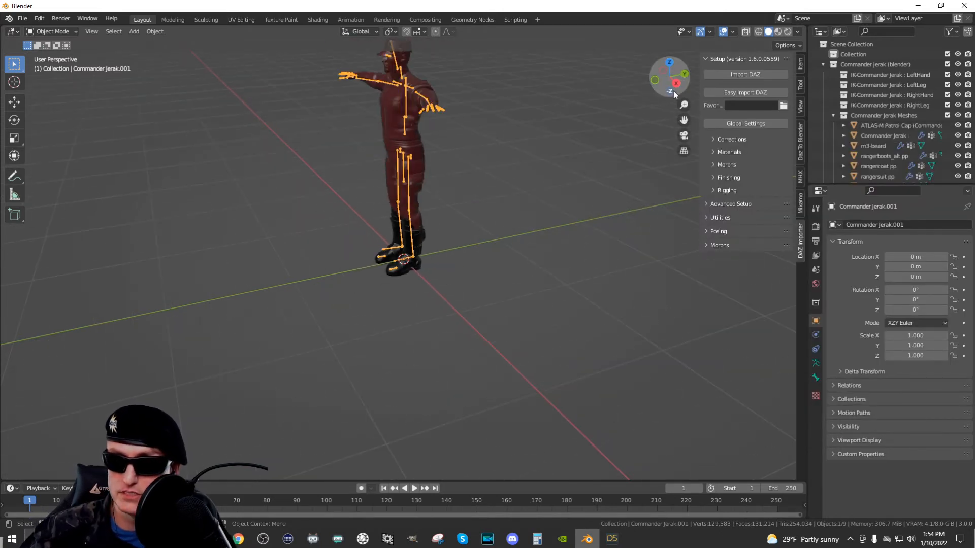
drag(669, 76, 642, 78)
drag(684, 120, 719, 233)
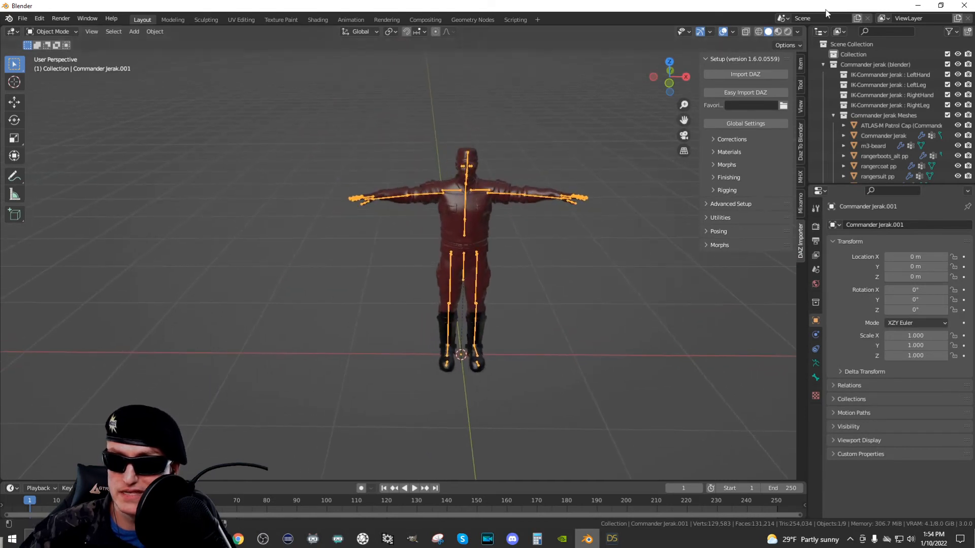
scroll(708, 50, up, 4)
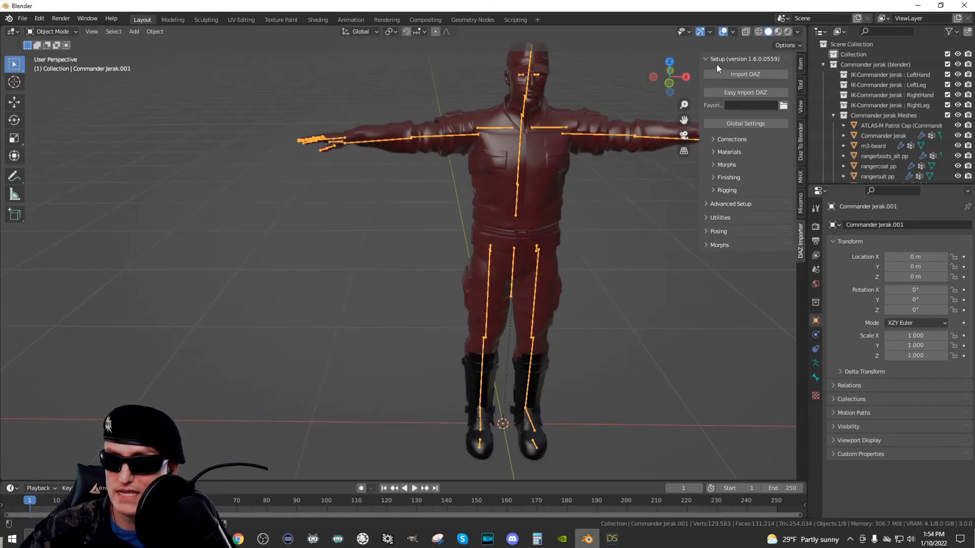
Put the Commander Jerak armature into Pose Mode and rotate the right upper-arm bone (rShldr) to lower that arm from the T-pose.
drag(684, 120, 571, 92)
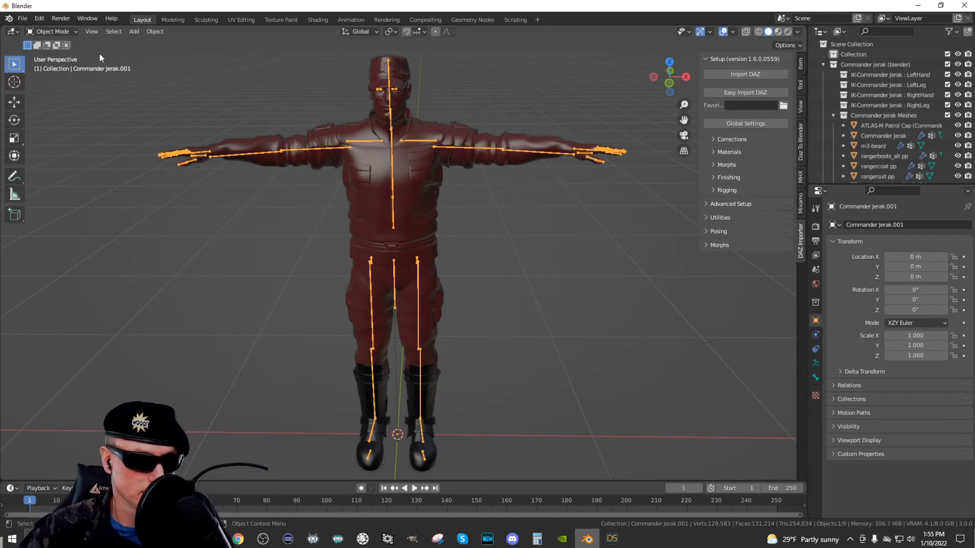
click(72, 31)
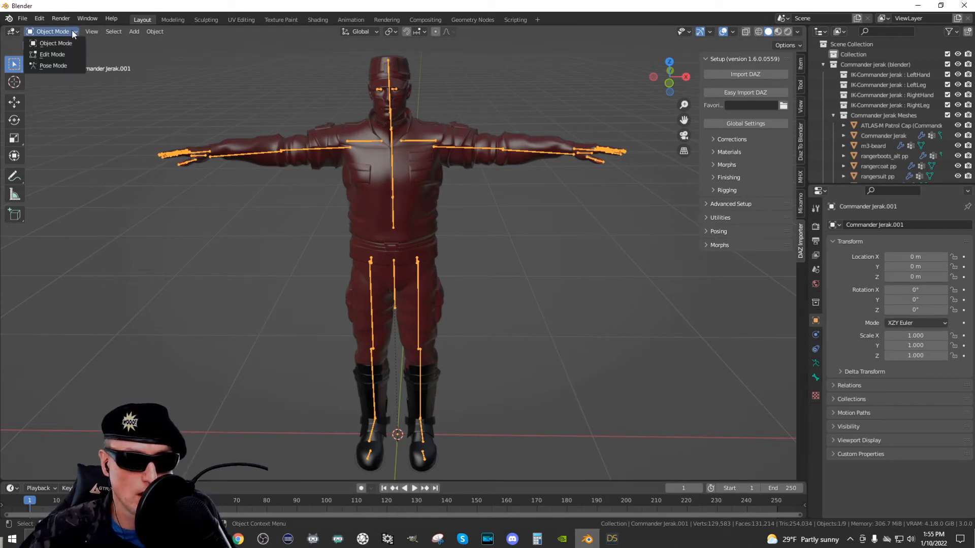
click(76, 64)
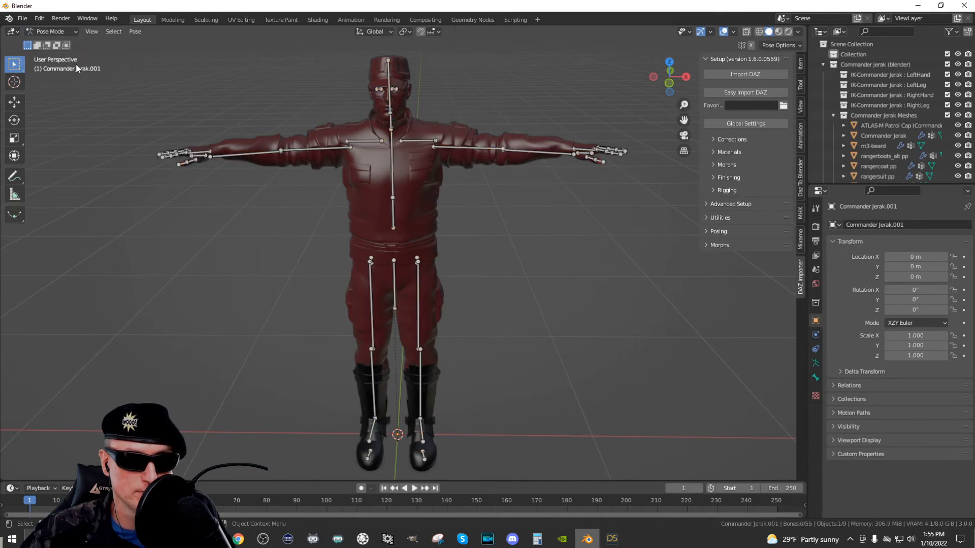
click(16, 120)
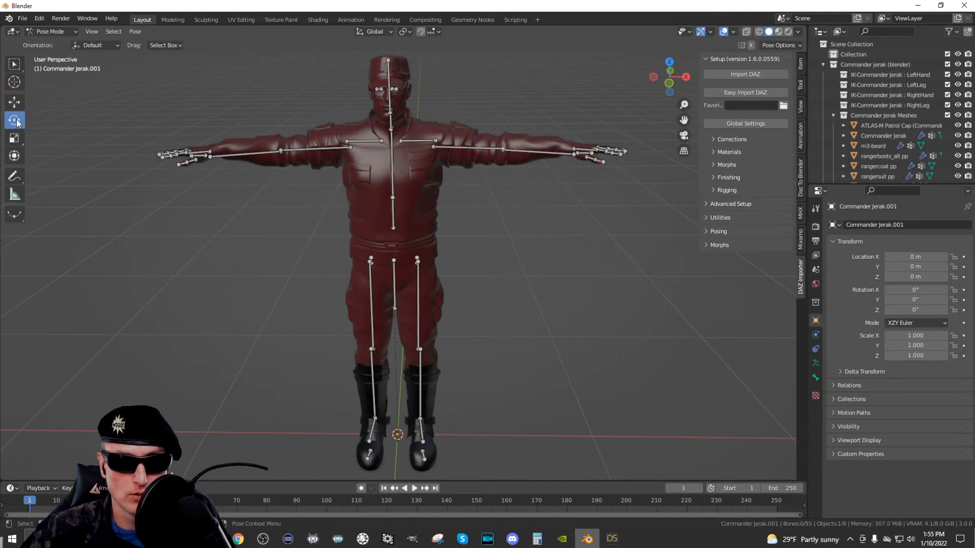
click(326, 148)
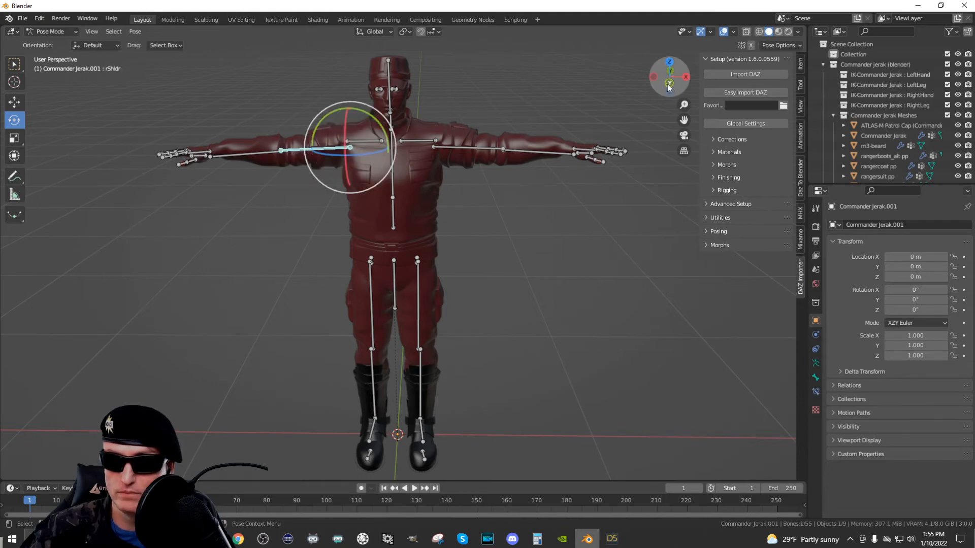
mouse_move(669, 81)
mouse_down()
mouse_move(632, 69)
mouse_move(675, 76)
mouse_up()
key(r)
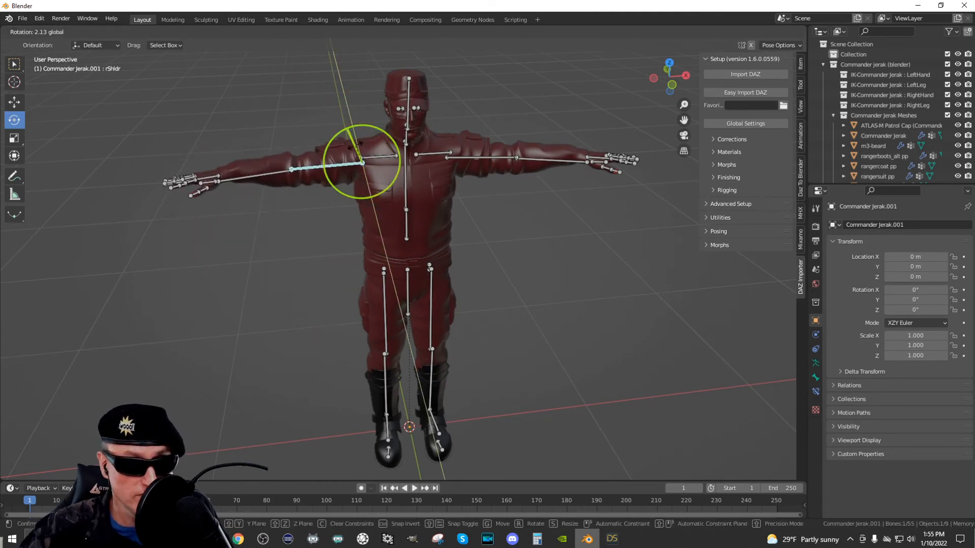
click(355, 141)
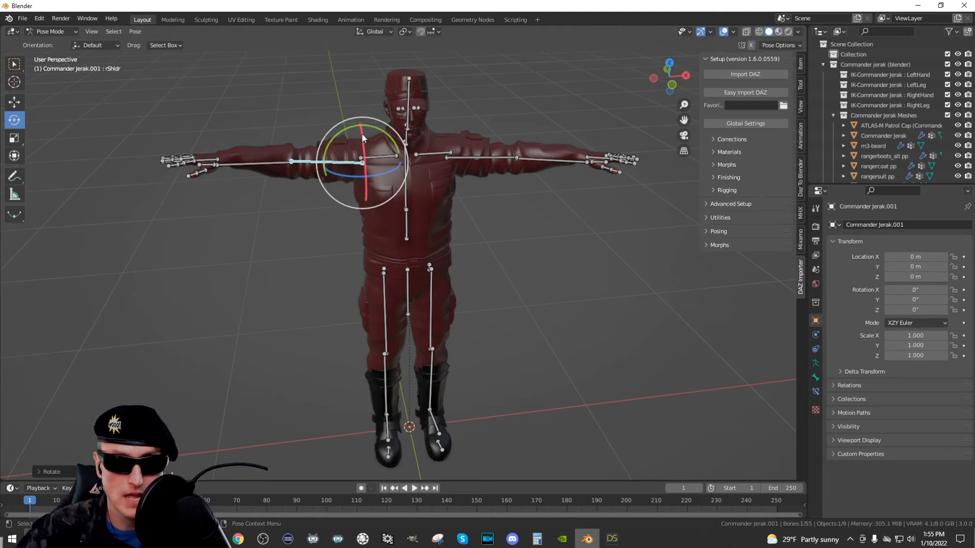
drag(352, 130, 345, 162)
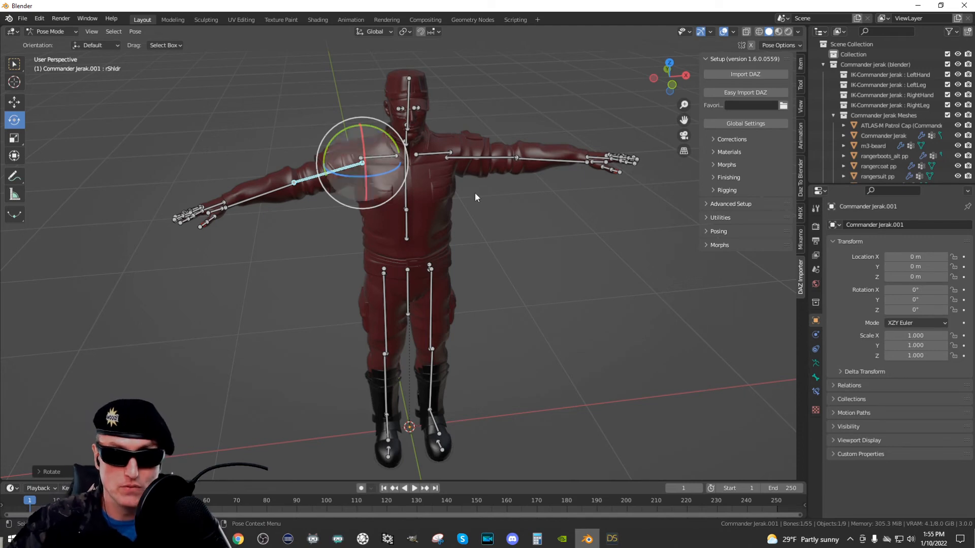
drag(344, 134, 311, 148)
drag(668, 76, 617, 81)
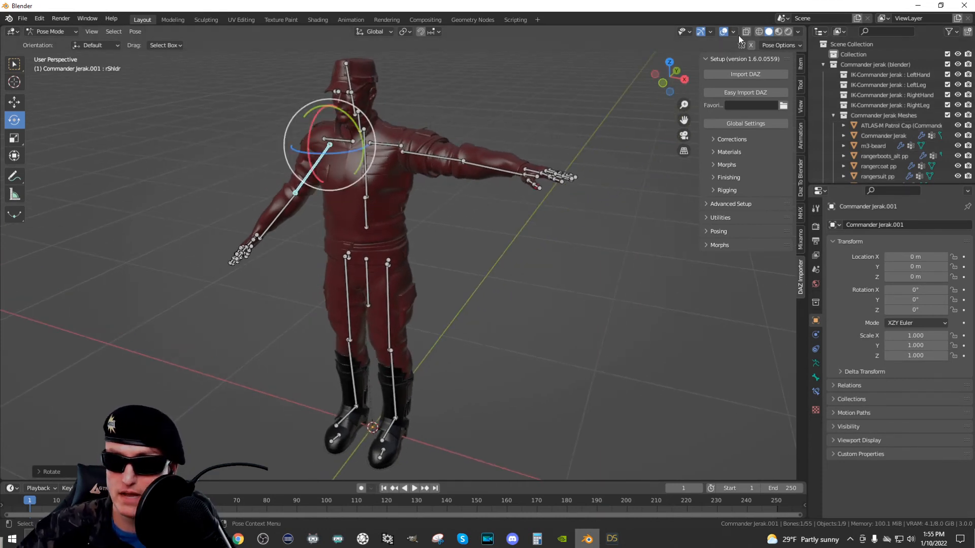
Set the scene's render engine to Cycles with GPU Compute as the device.
click(817, 228)
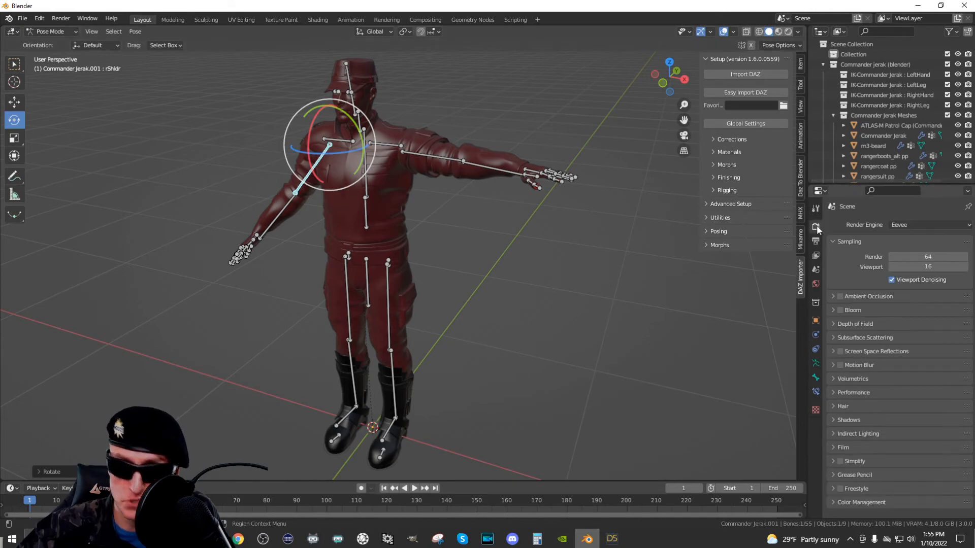
click(927, 223)
click(921, 257)
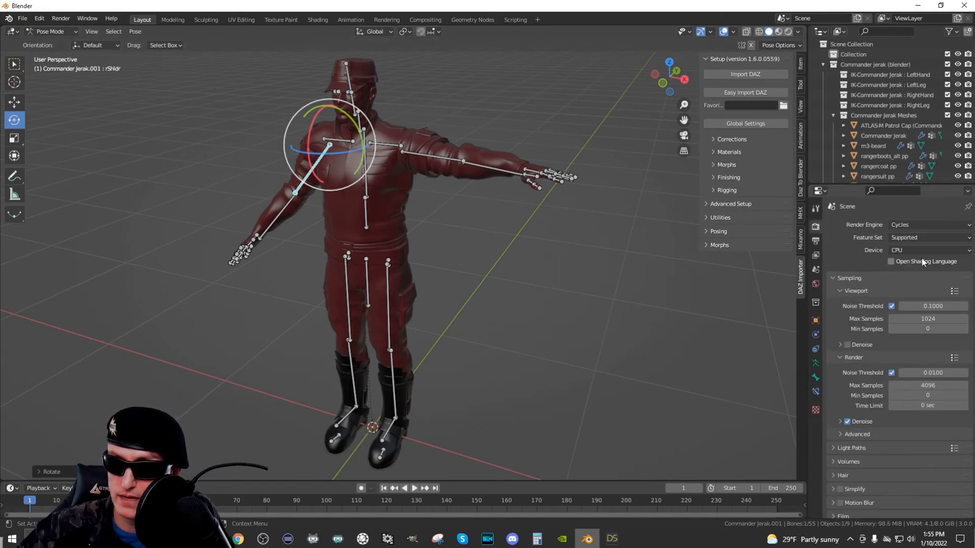
click(929, 250)
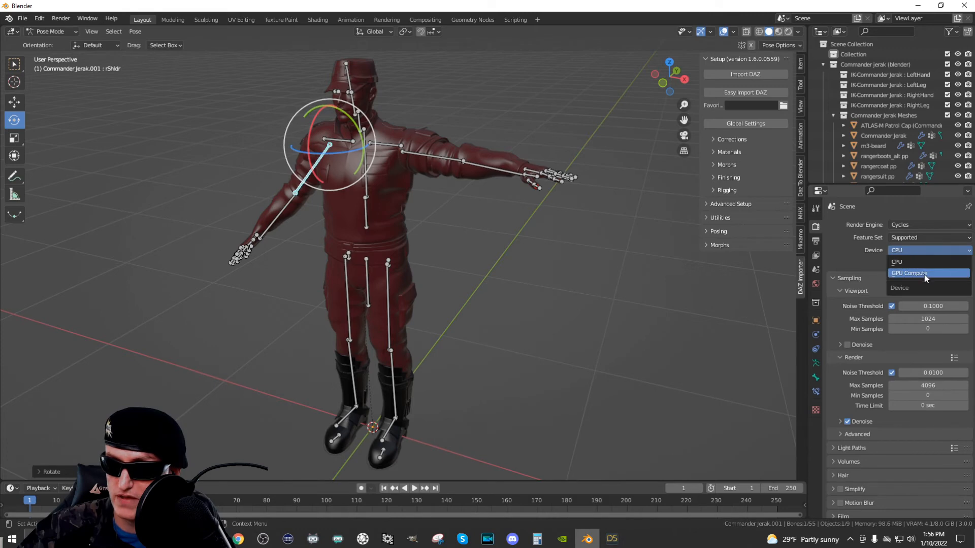
click(927, 269)
Limit the viewport sampling to a maximum of 500 samples and turn off denoising for final renders.
click(925, 307)
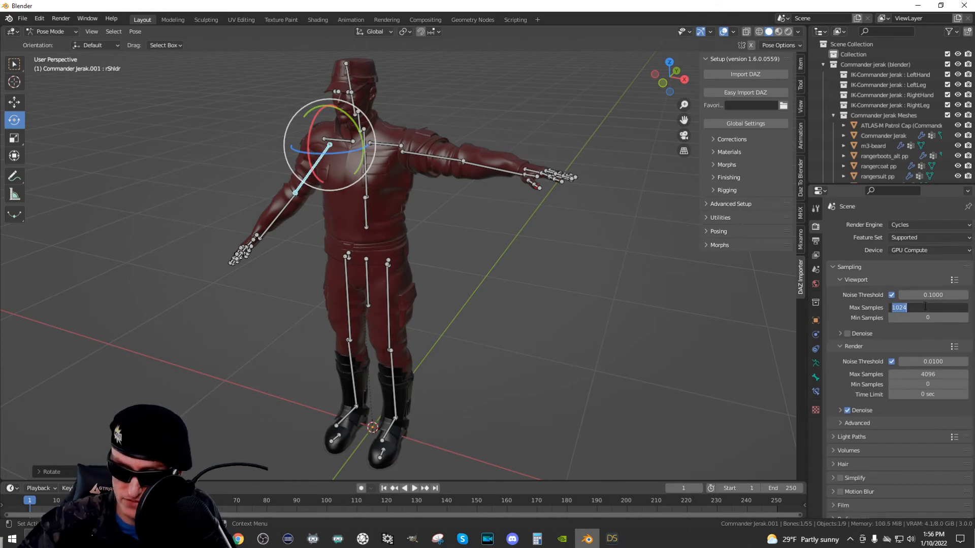
text(500)
key(Return)
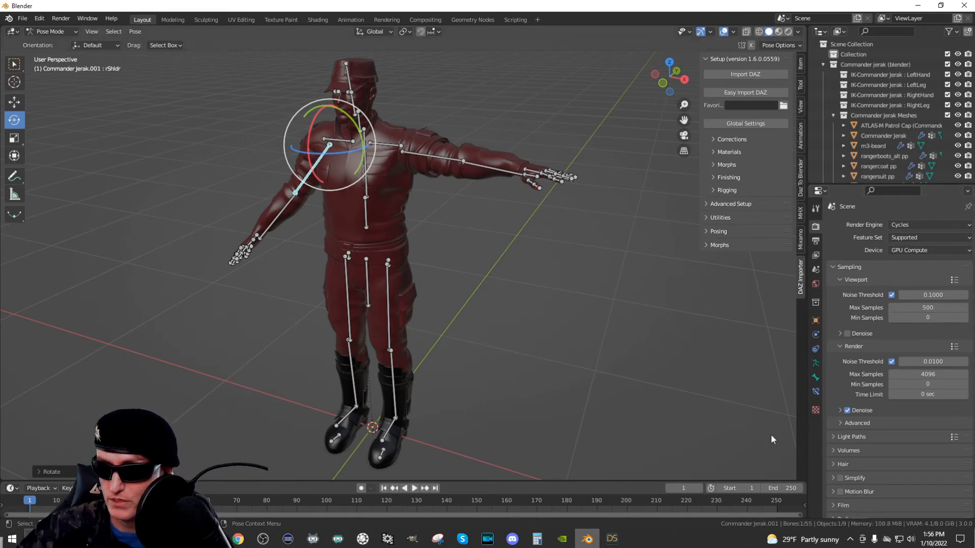
click(847, 410)
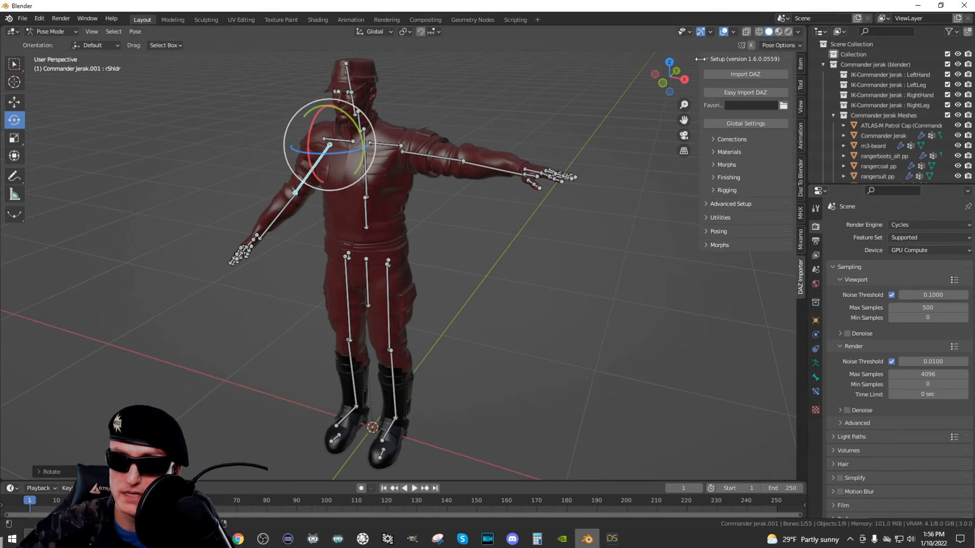
Show the viewport in rendered shading with Scene Lights and Scene World turned off, and browse the available studio lighting environments.
click(789, 31)
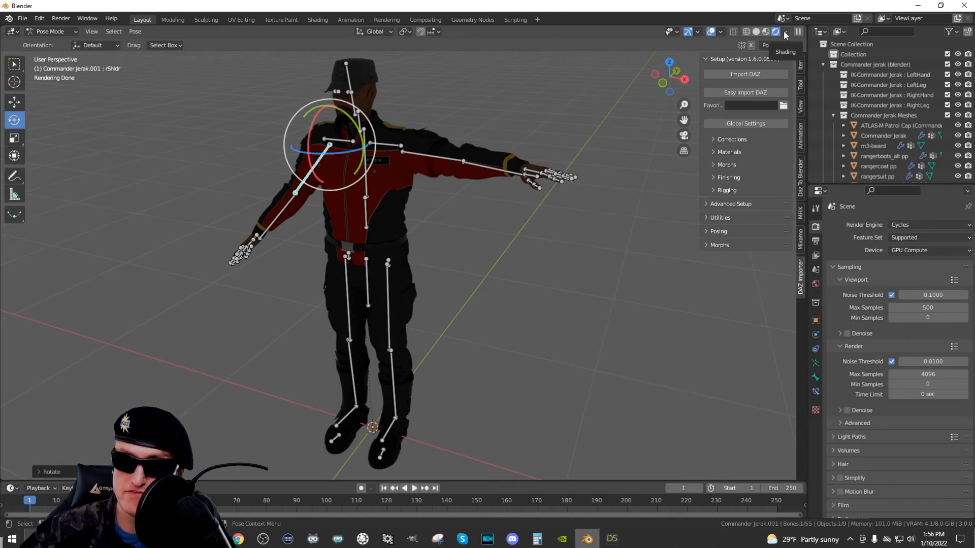
click(787, 33)
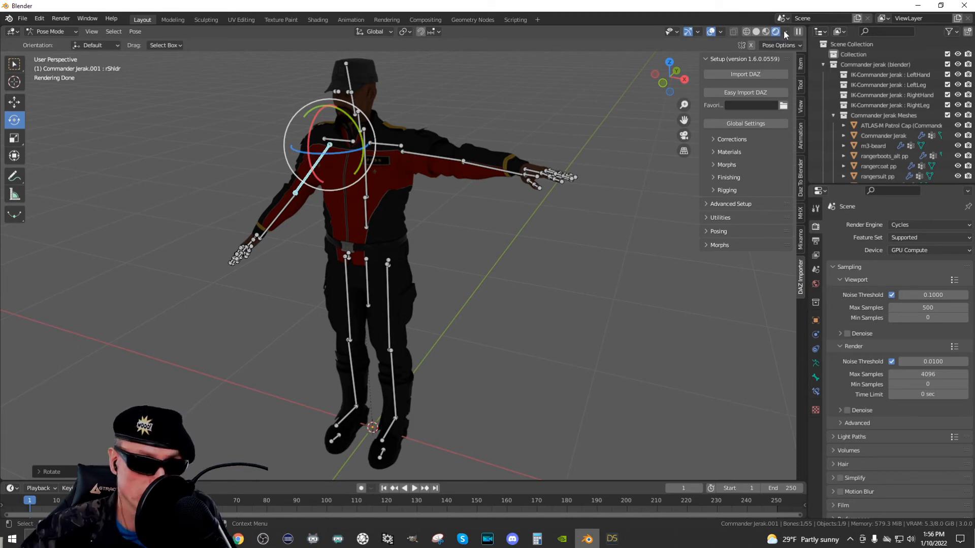
click(786, 34)
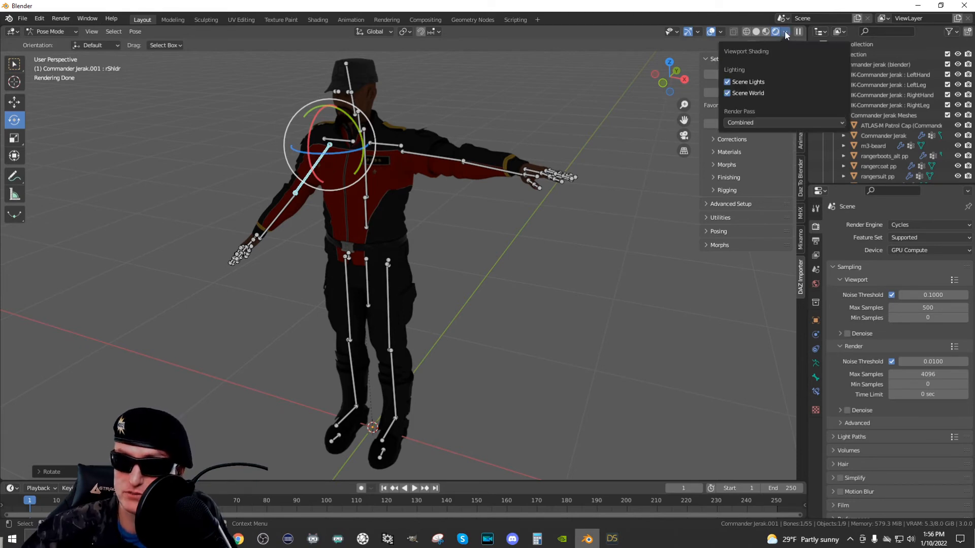
click(727, 82)
click(727, 93)
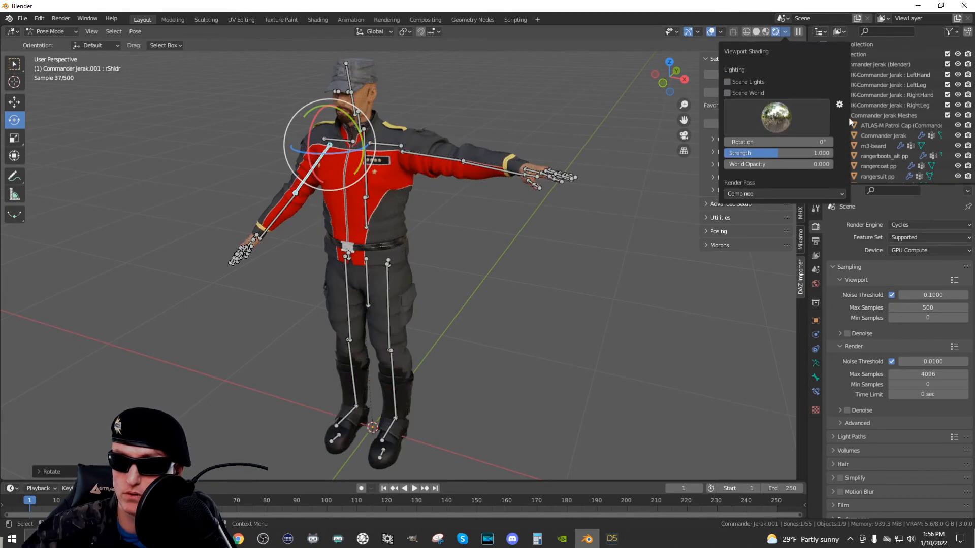
click(803, 115)
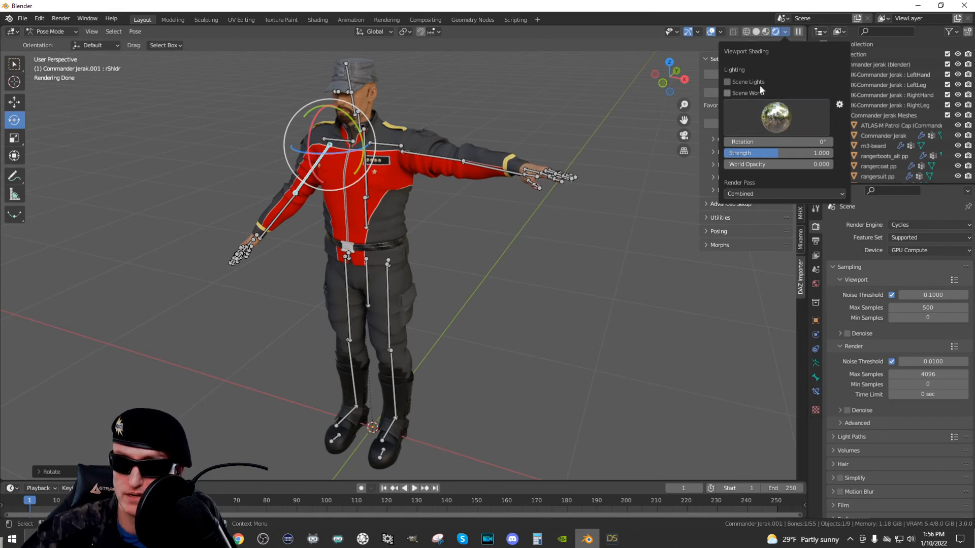
click(780, 120)
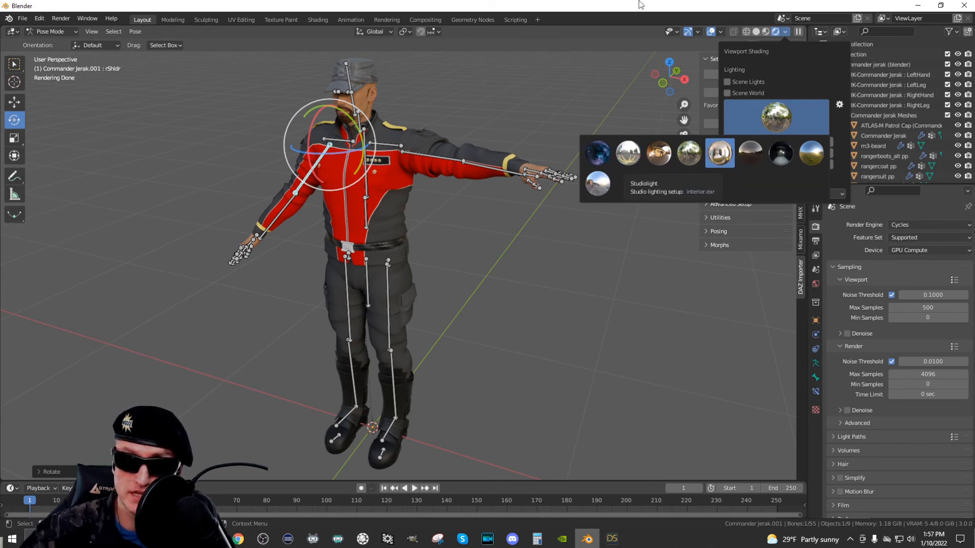
click(622, 87)
scroll(593, 135, down, 3)
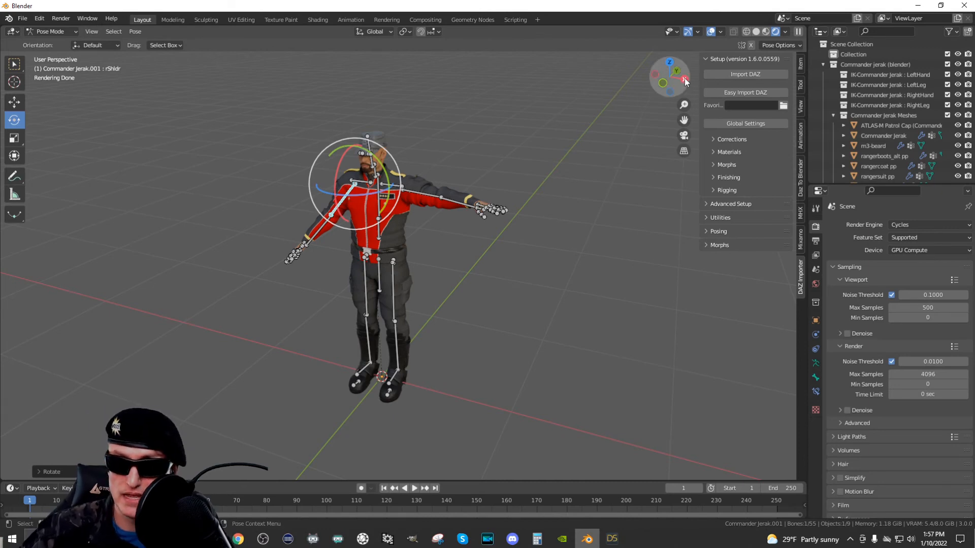
click(784, 31)
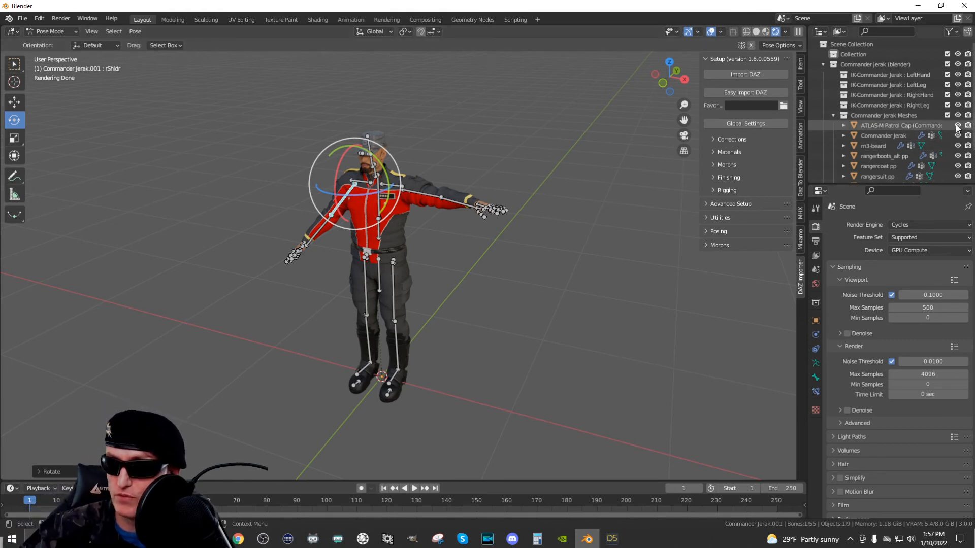
Hide the Commander Jerak.001 armature and inspect the rendered figure's uniform, cap and face from the front, side and back.
scroll(956, 125, down, 3)
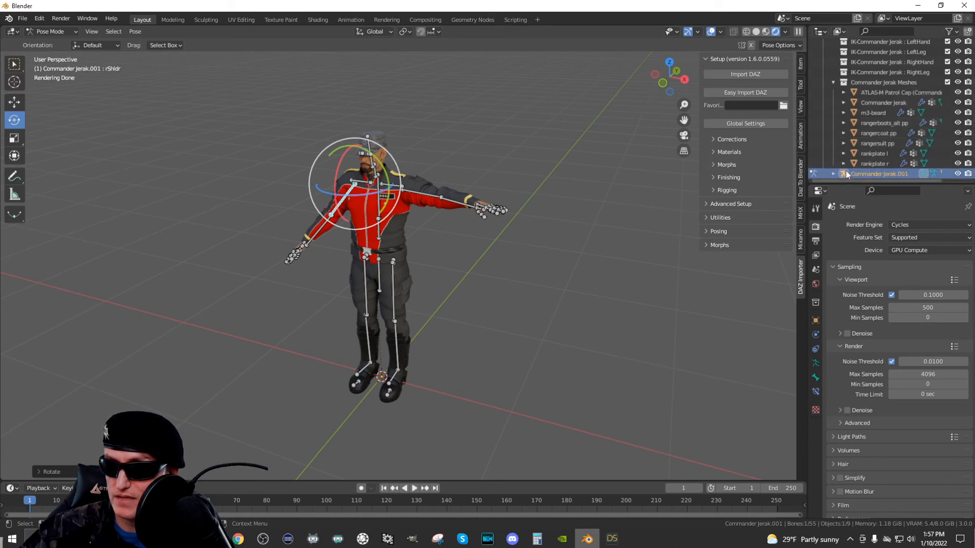
click(957, 173)
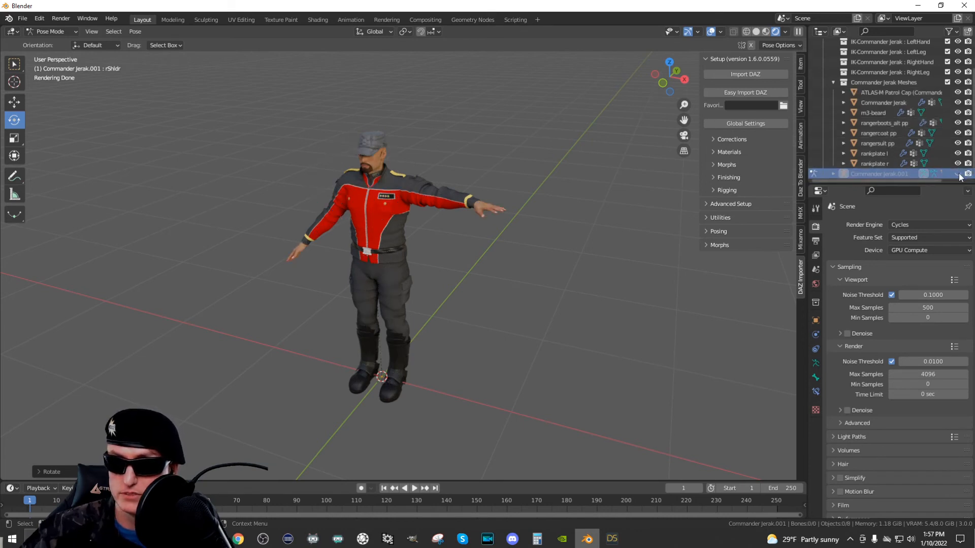
drag(670, 76, 597, 110)
scroll(596, 112, up, 3)
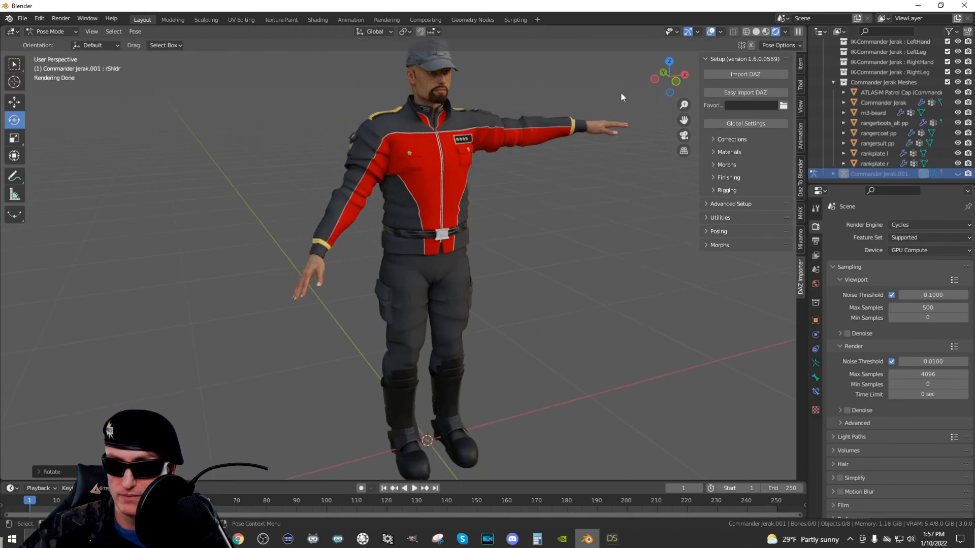
drag(684, 83, 512, 99)
scroll(633, 97, down, 4)
scroll(632, 91, up, 7)
drag(684, 120, 682, 279)
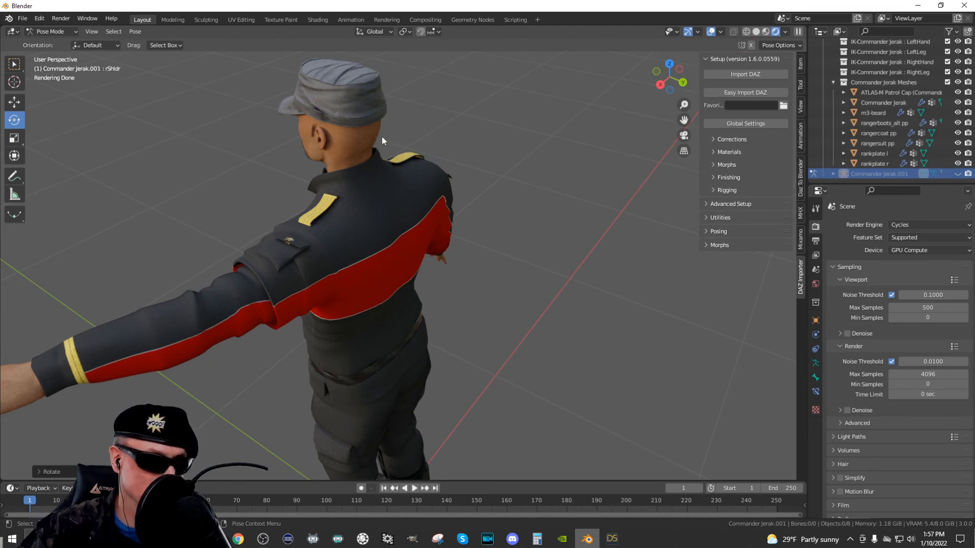
drag(680, 84, 827, 64)
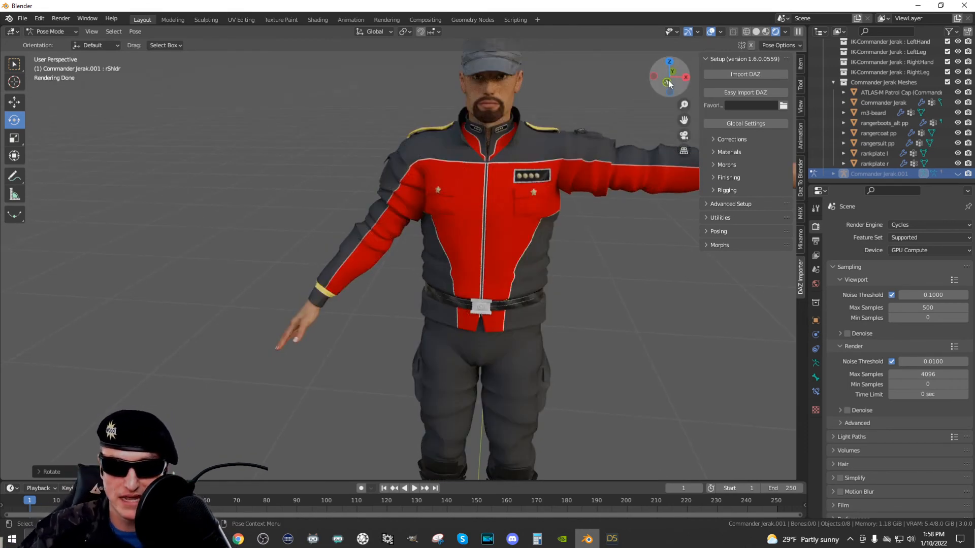
mouse_move(670, 84)
mouse_down()
mouse_move(724, 85)
mouse_move(722, 69)
mouse_move(671, 83)
mouse_up()
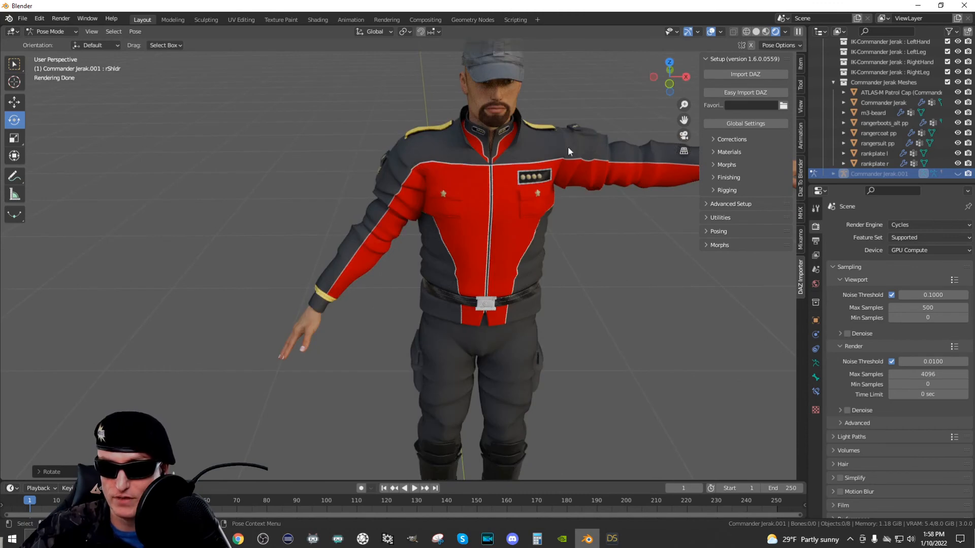
scroll(563, 152, down, 3)
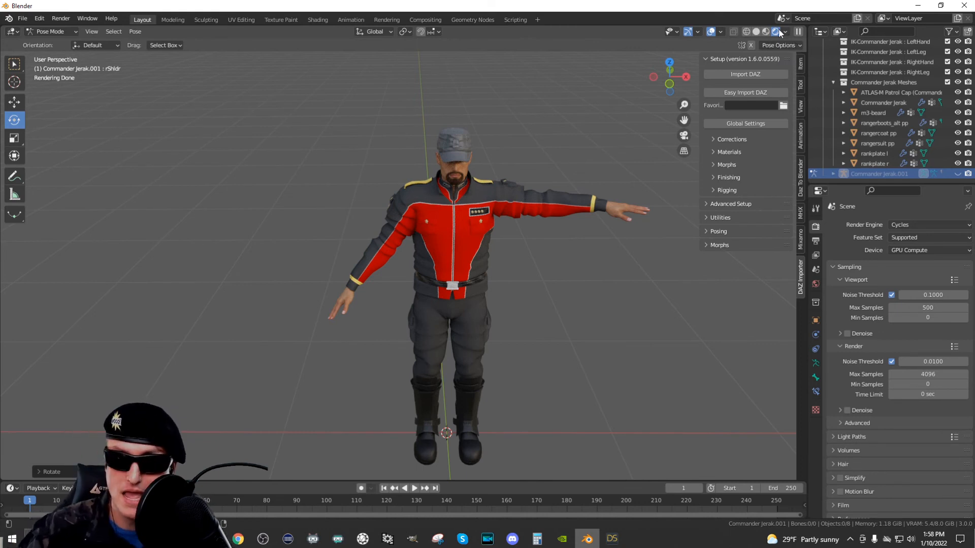
Unhide the Commander Jerak.001 armature and rotate the right upper-arm bone further so the arm hangs closer to the body.
click(958, 173)
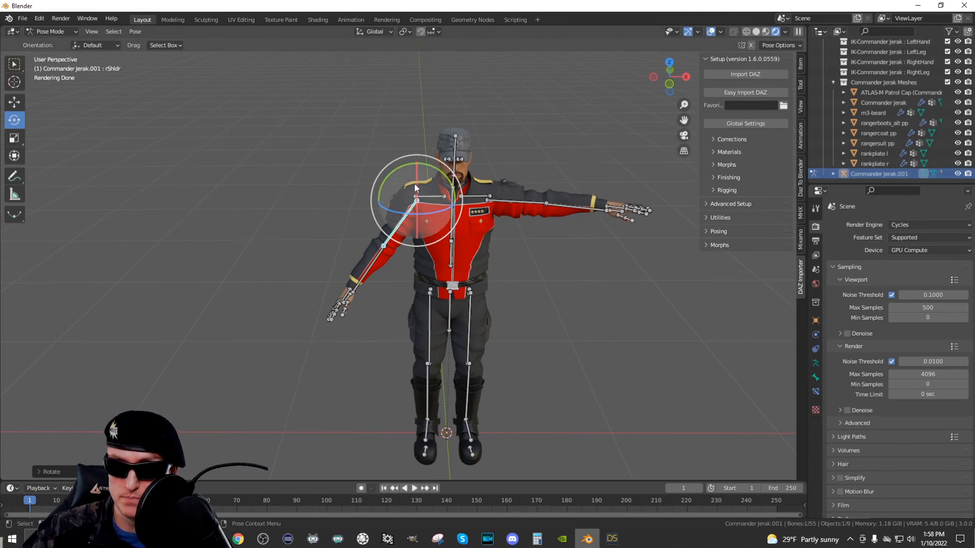
drag(417, 185, 417, 161)
drag(669, 86, 625, 90)
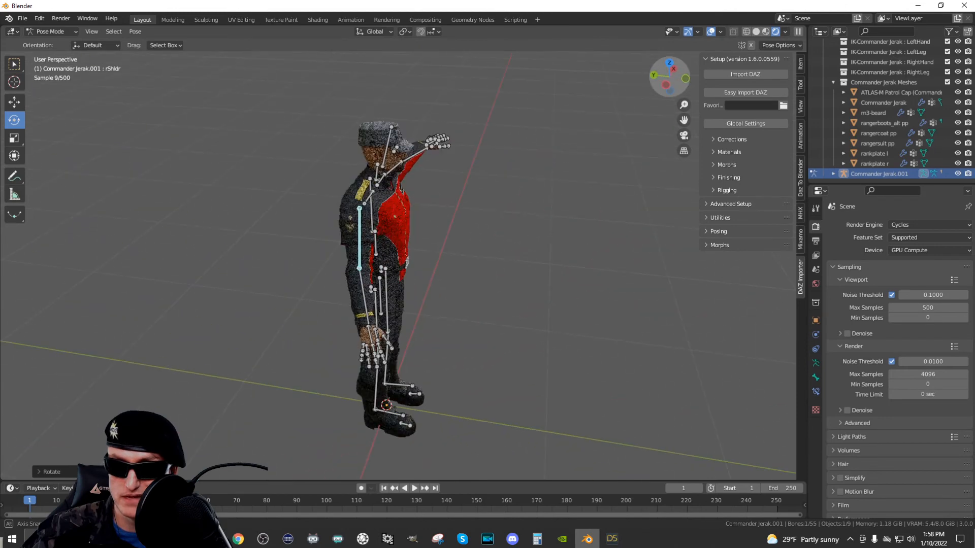
drag(382, 186, 383, 181)
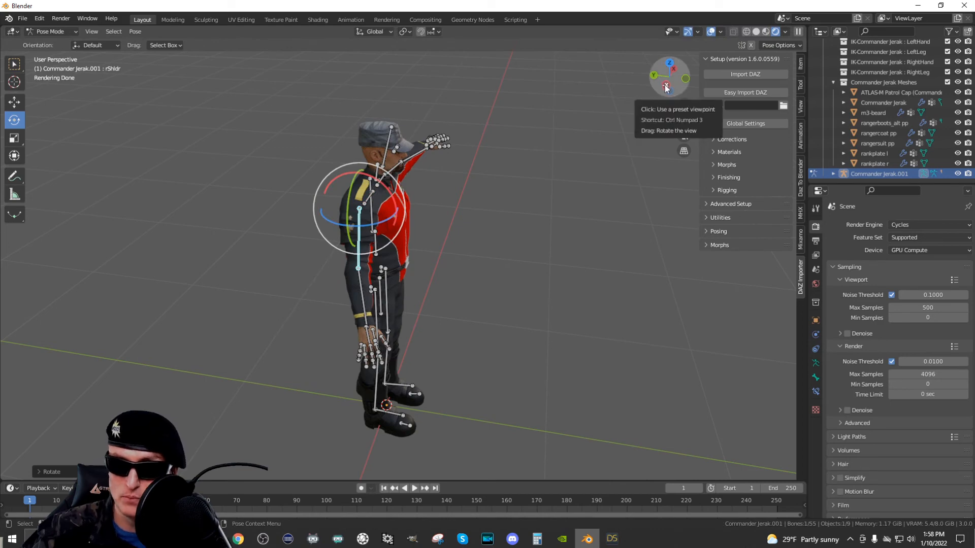
Compare the posed figure in solid and rendered viewport shading.
drag(664, 87, 752, 32)
click(756, 32)
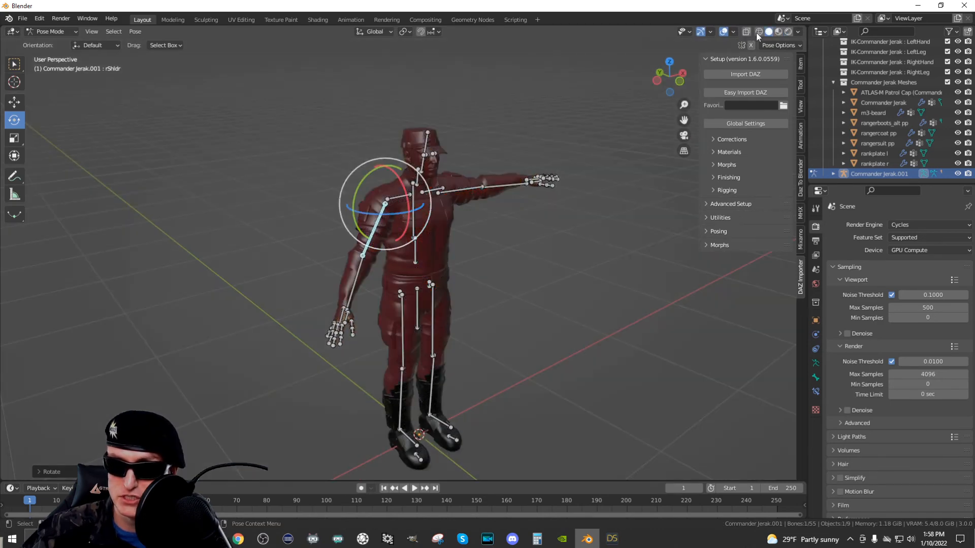
click(787, 32)
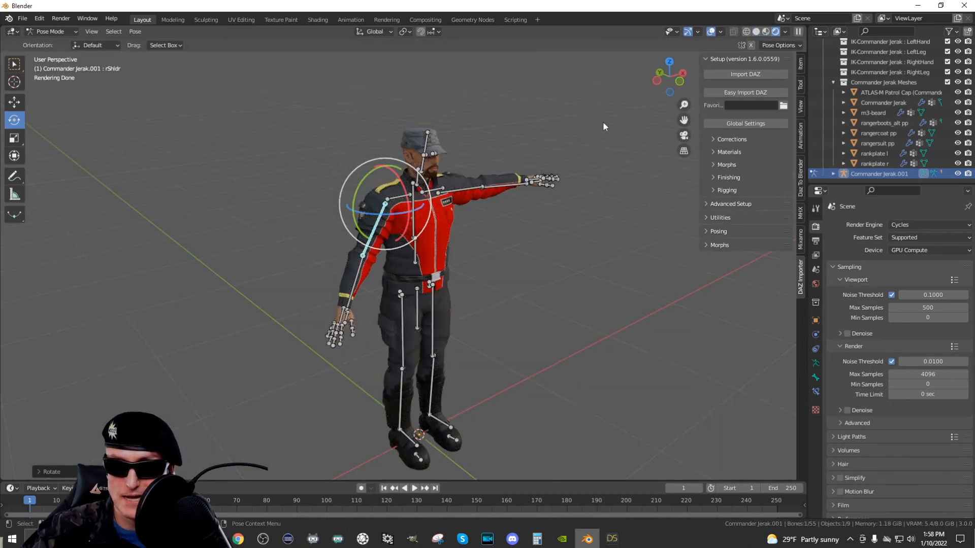
Open the Shading workspace, bring the figure's head into view and switch the armature from Pose Mode to Object Mode.
drag(681, 81, 514, 166)
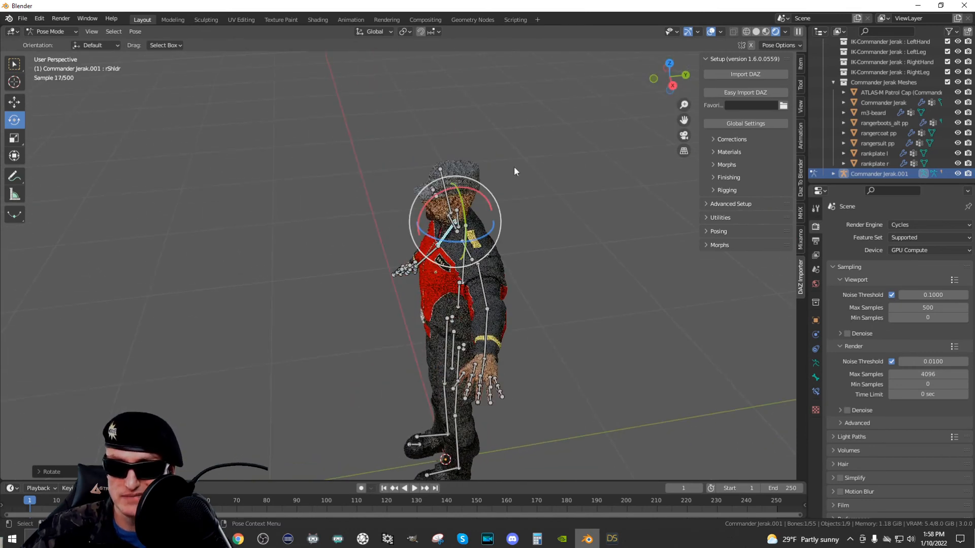
click(459, 171)
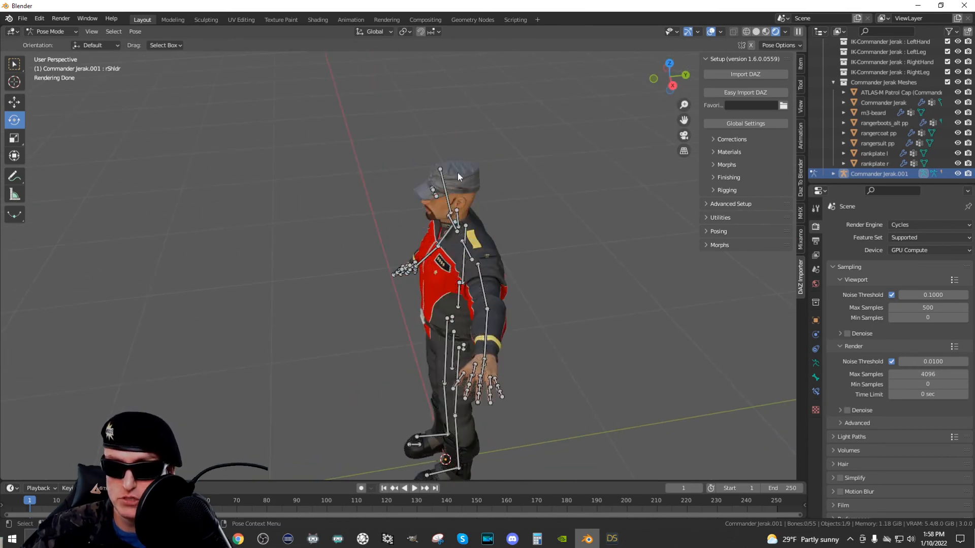
drag(493, 482, 522, 301)
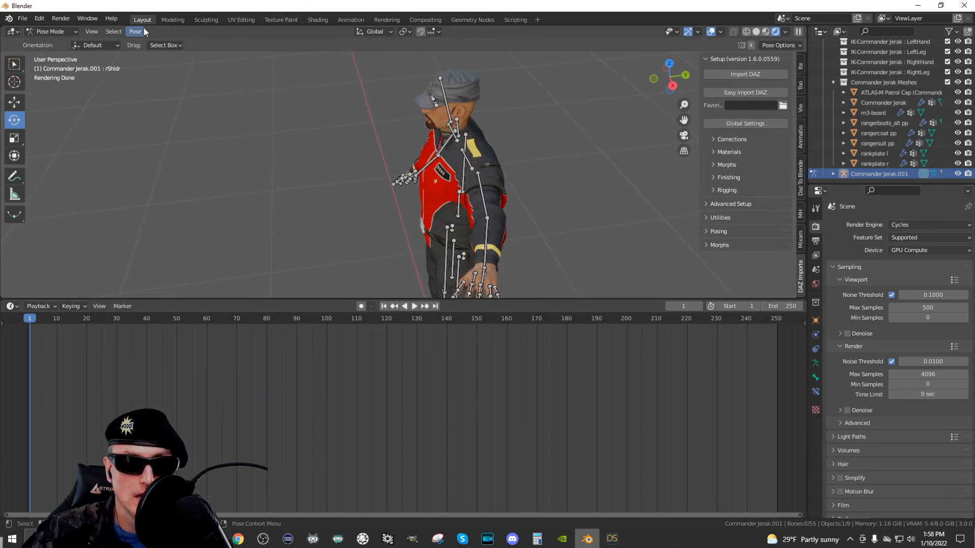
click(317, 22)
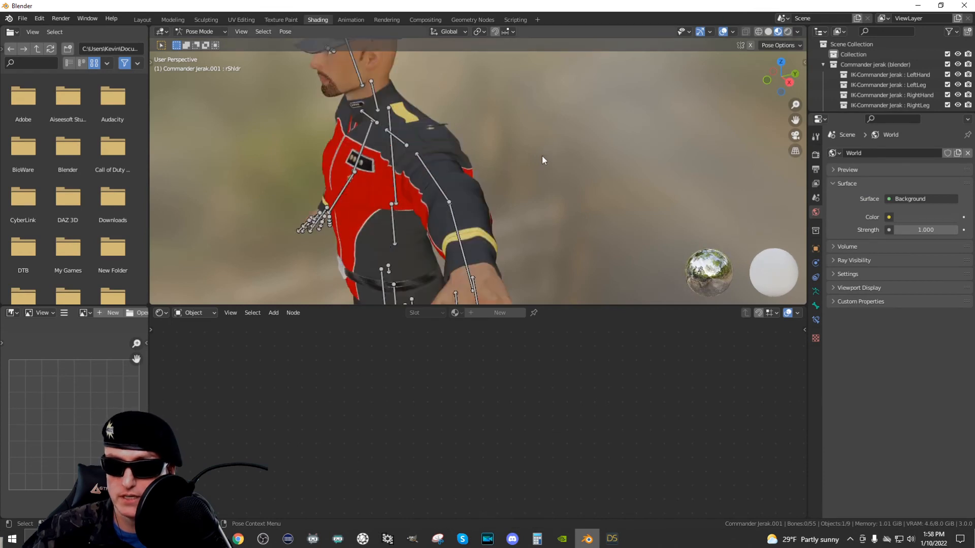
drag(796, 119, 831, 244)
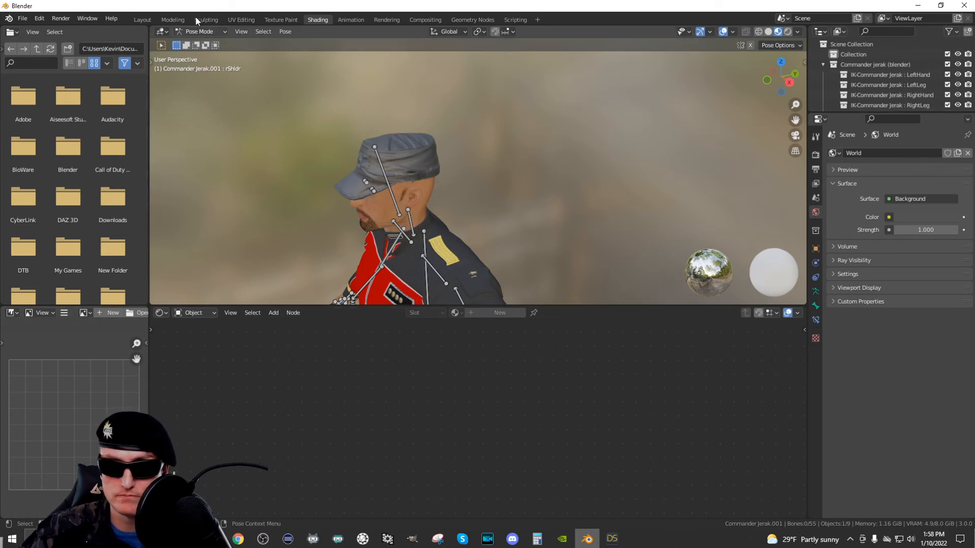
click(221, 30)
click(215, 44)
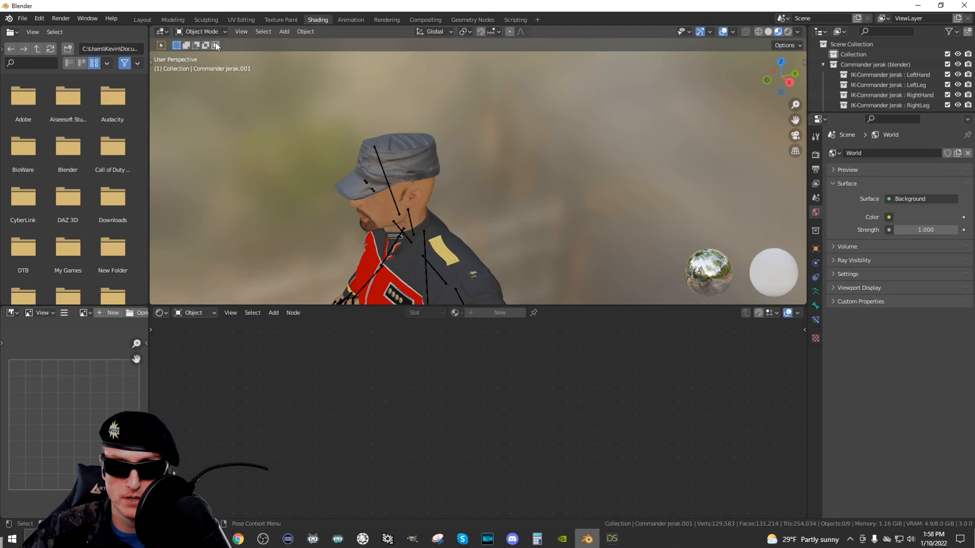
Select the patrol cap and display the Principled BSDF node of its Patrol Cap-1 material.
click(414, 150)
scroll(762, 417, down, 4)
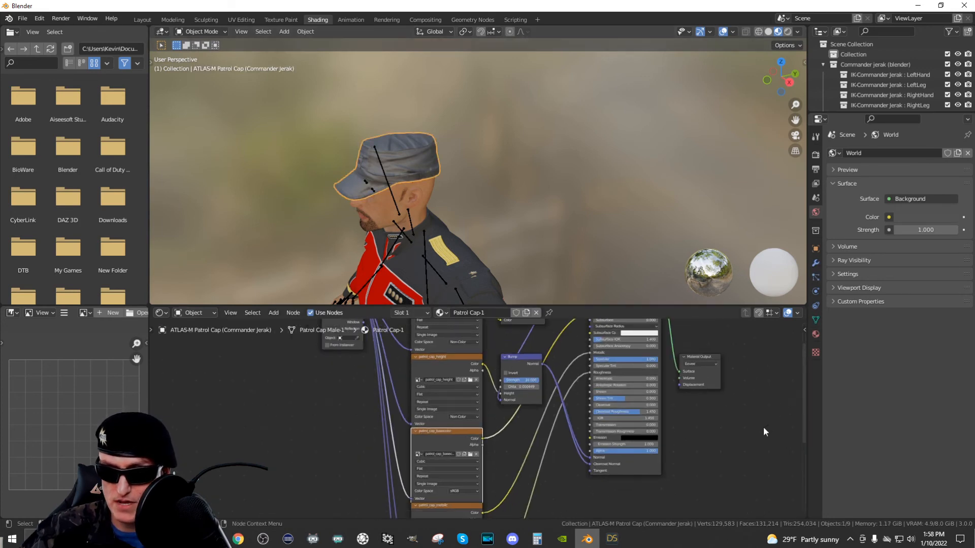
scroll(719, 406, up, 5)
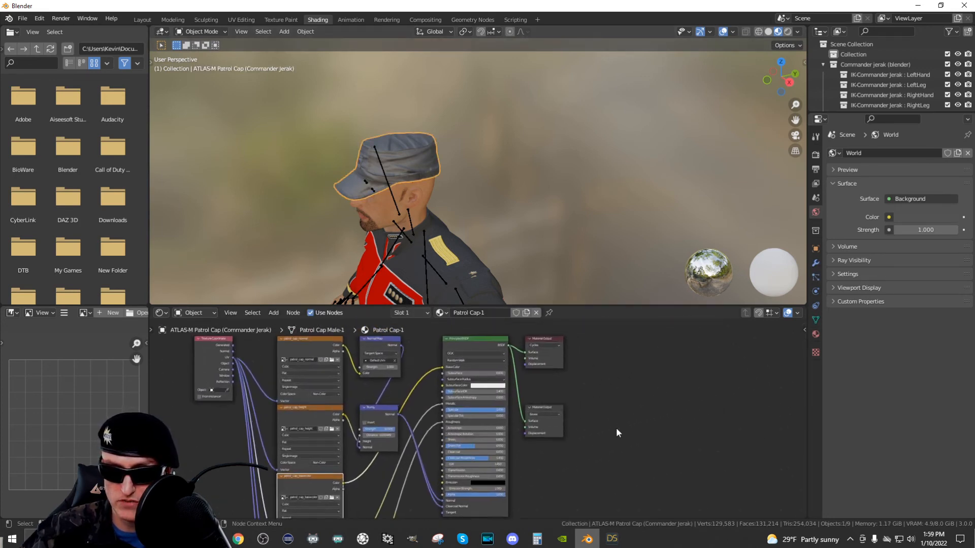
middle_drag(657, 380, 699, 420)
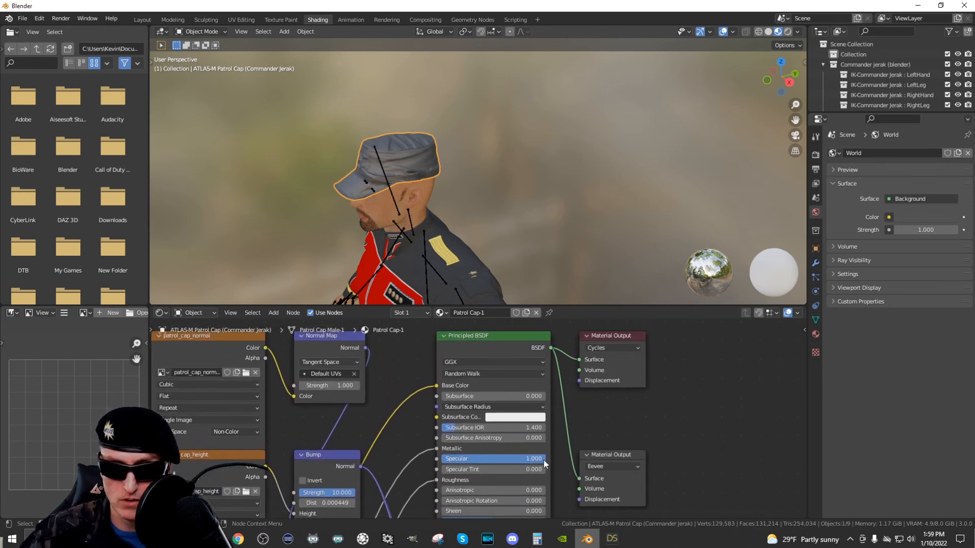
Show the viewport in rendered shading with Scene World turned off so the built-in outdoor environment lights the figure.
click(787, 32)
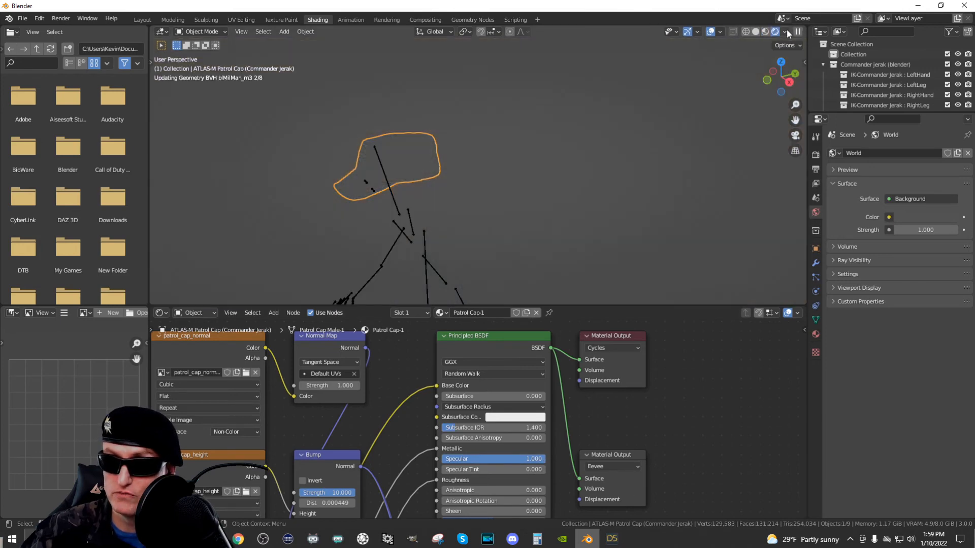
click(785, 31)
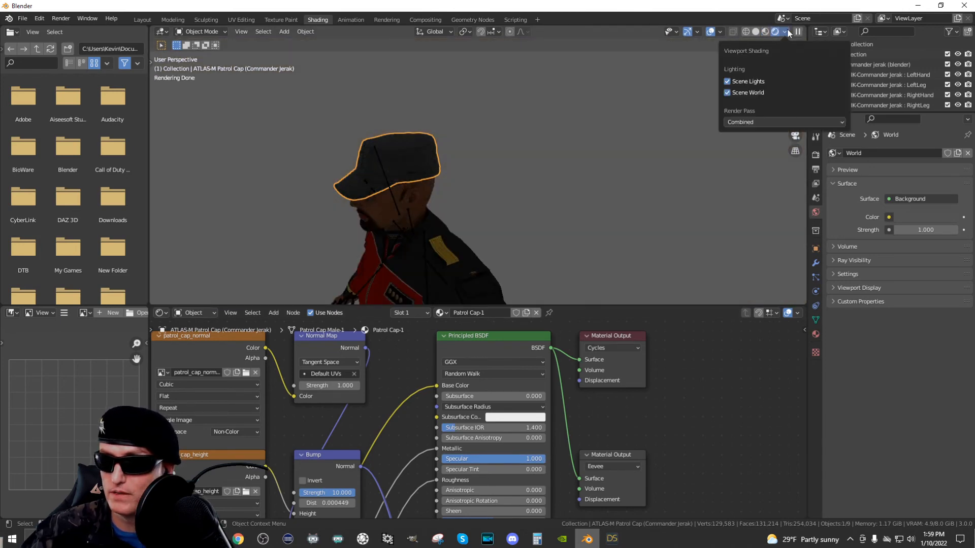
click(737, 93)
click(800, 113)
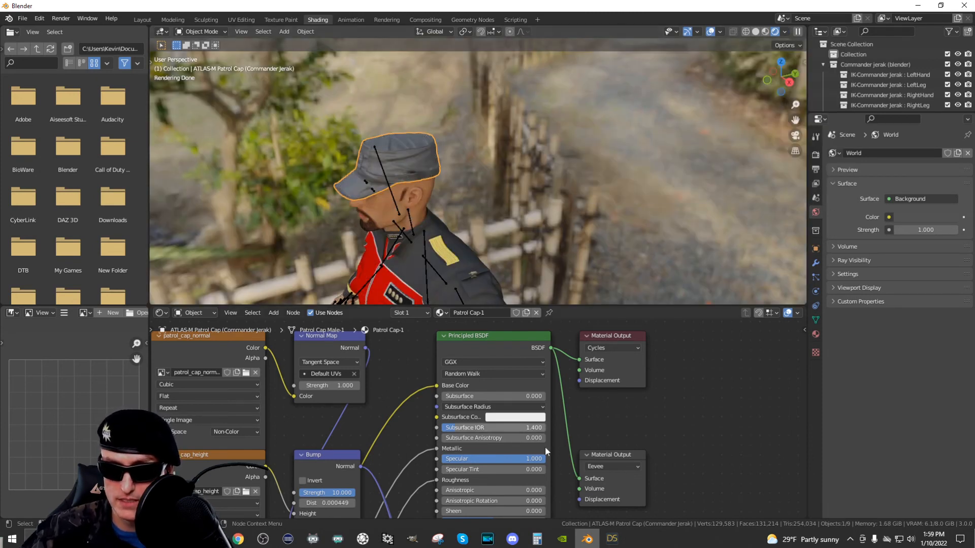
Lower the Specular value of the Patrol Cap-1 material to about 0.109 and check the cap from the front.
drag(542, 459, 452, 459)
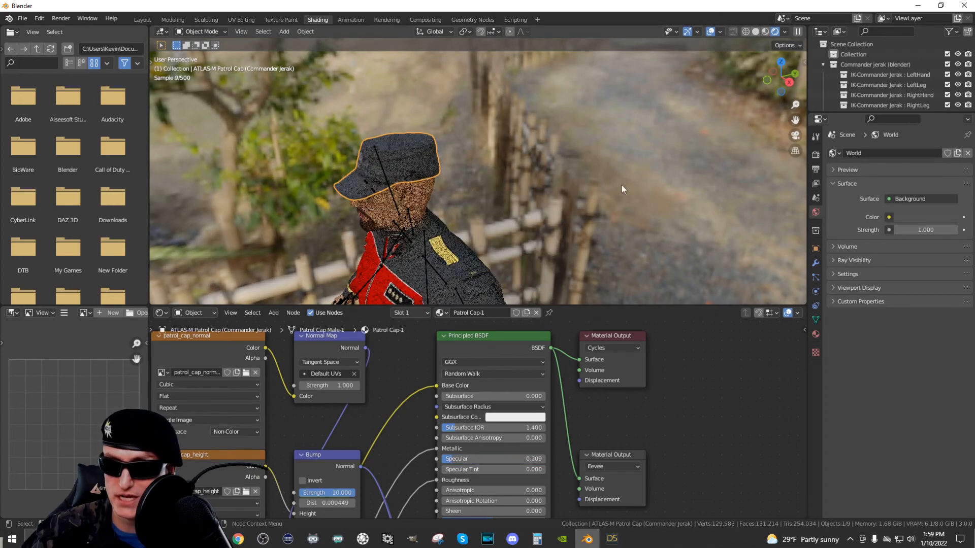
drag(767, 83, 841, 76)
scroll(721, 115, down, 9)
scroll(758, 88, up, 4)
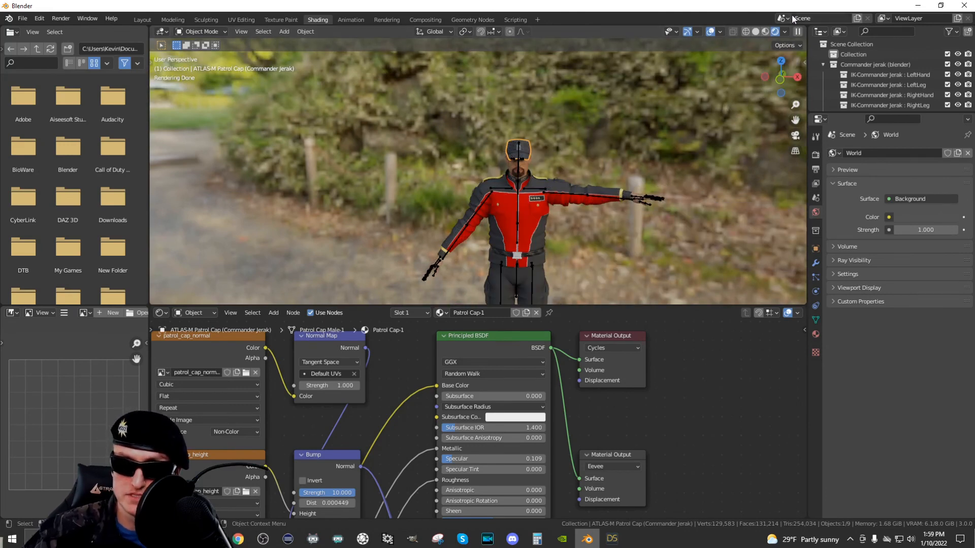
Reduce the viewport's World Opacity all the way to hide the outdoor background, and view the whole figure.
click(784, 32)
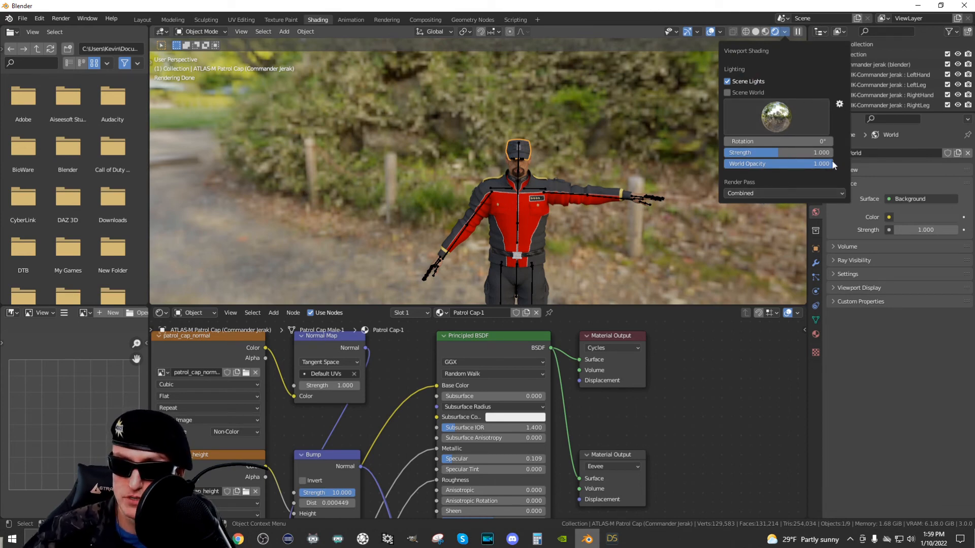
drag(829, 163, 723, 160)
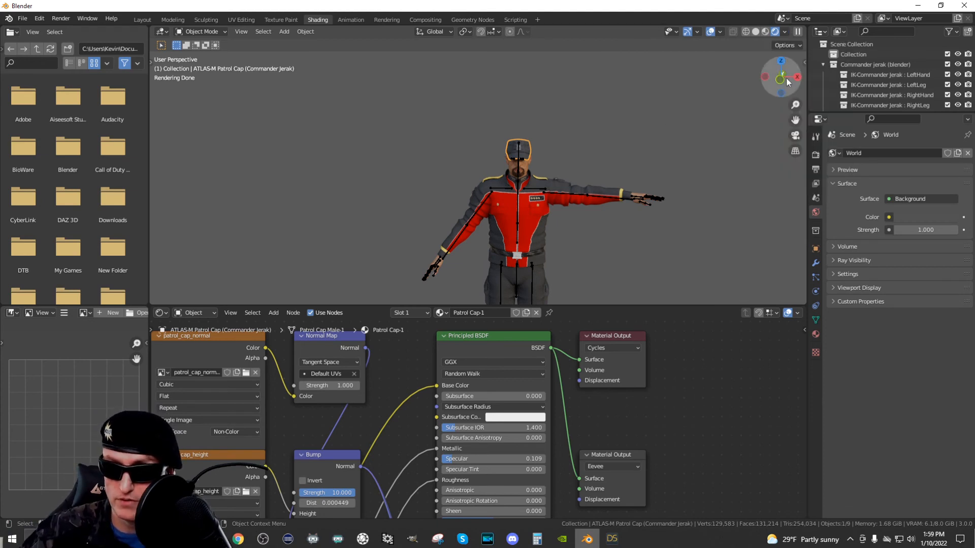
drag(781, 82, 800, 131)
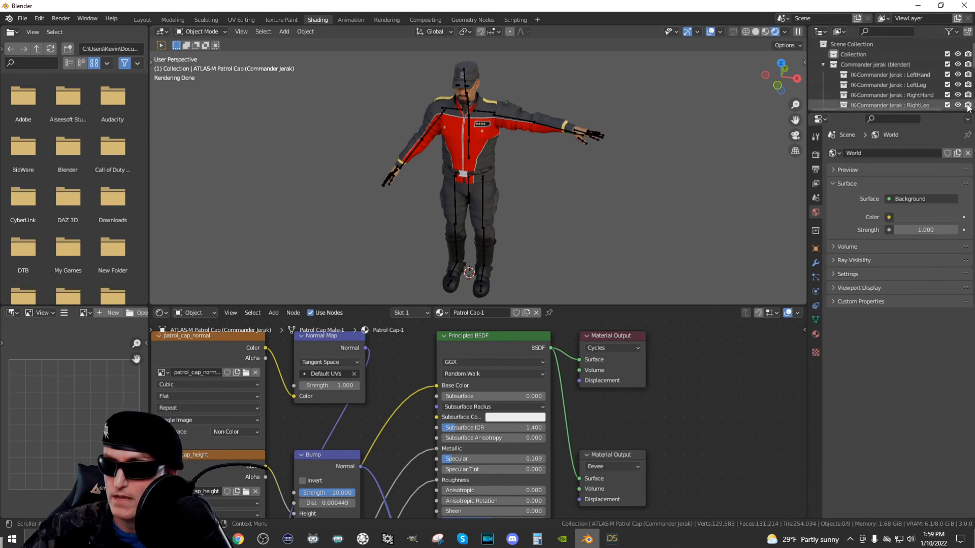
Delete the four IK-Commander Jerak collections for the left hand, left leg, right hand and right leg.
click(900, 75)
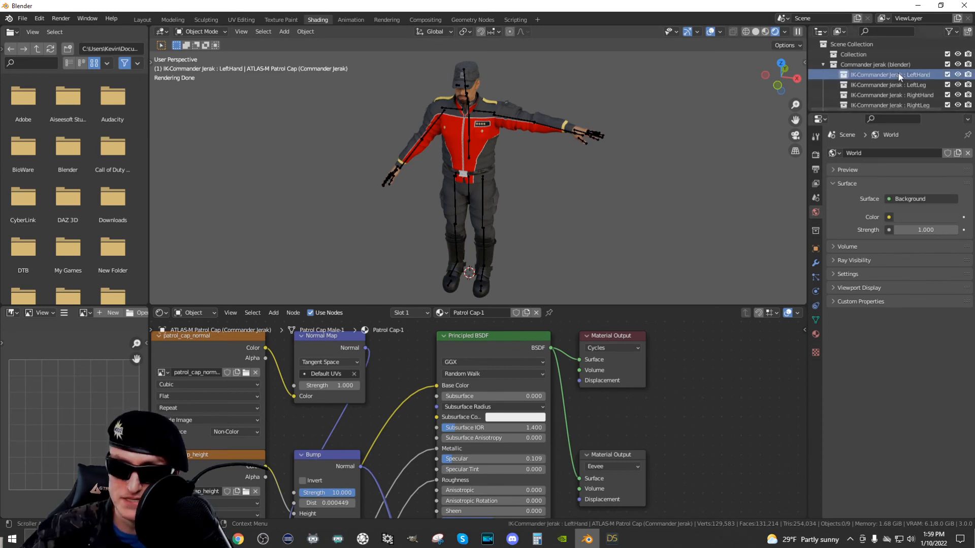
scroll(898, 75, down, 2)
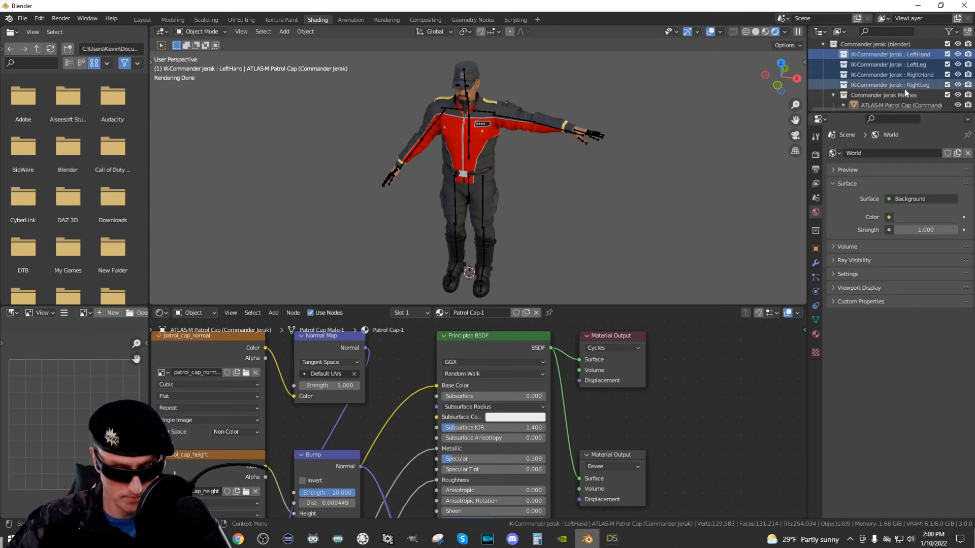
click(903, 55)
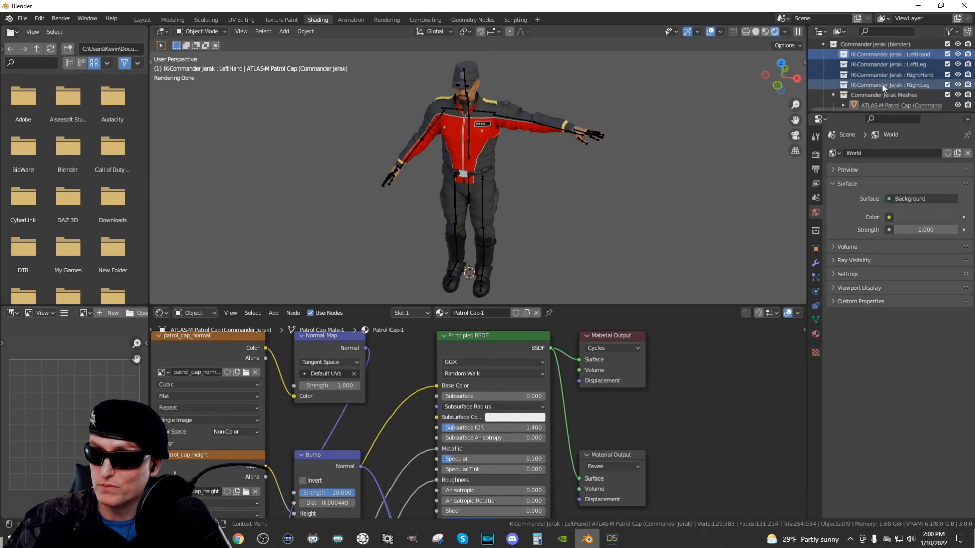
key(Delete)
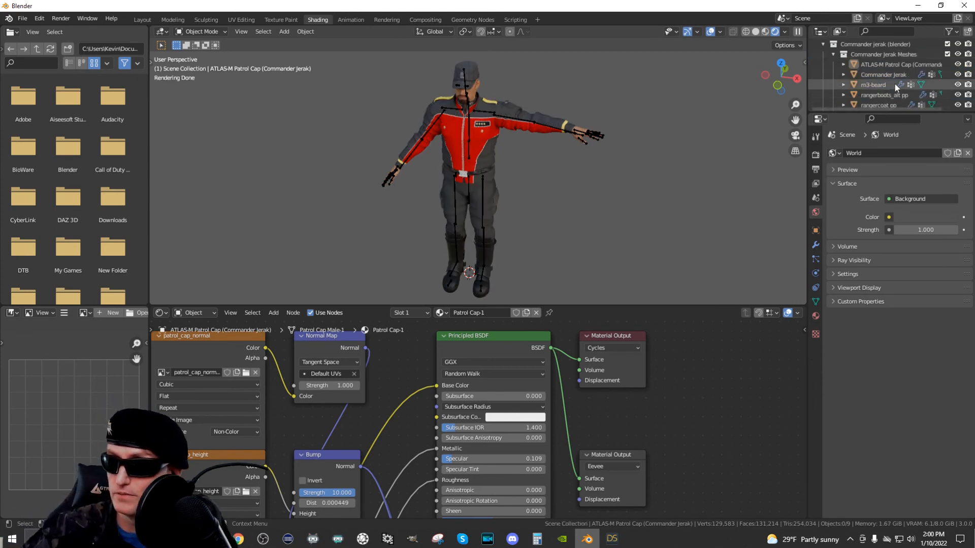
Move all meshes from the Commander Jerak Meshes collection into the parent Commander Jerak (blender) collection and delete the emptied collection.
drag(906, 113, 914, 359)
click(834, 166)
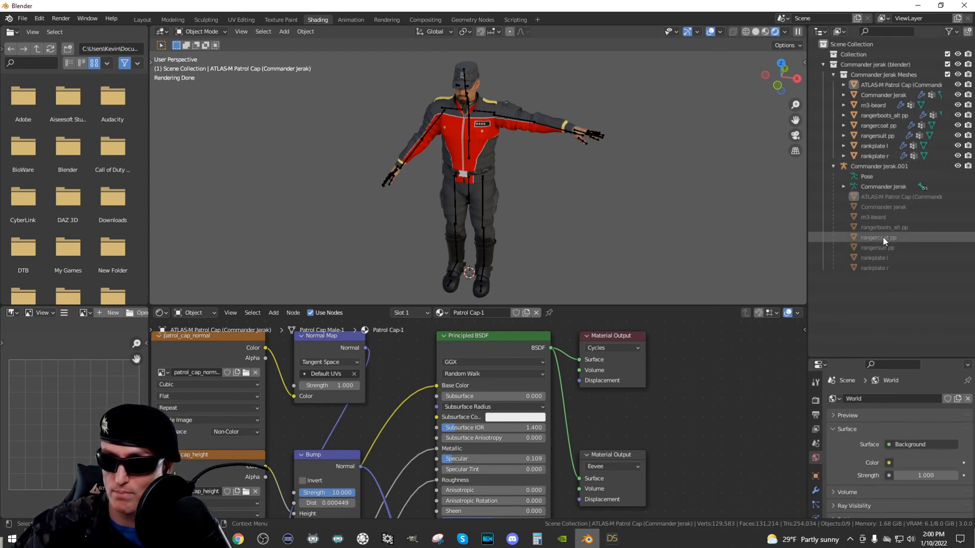
click(894, 85)
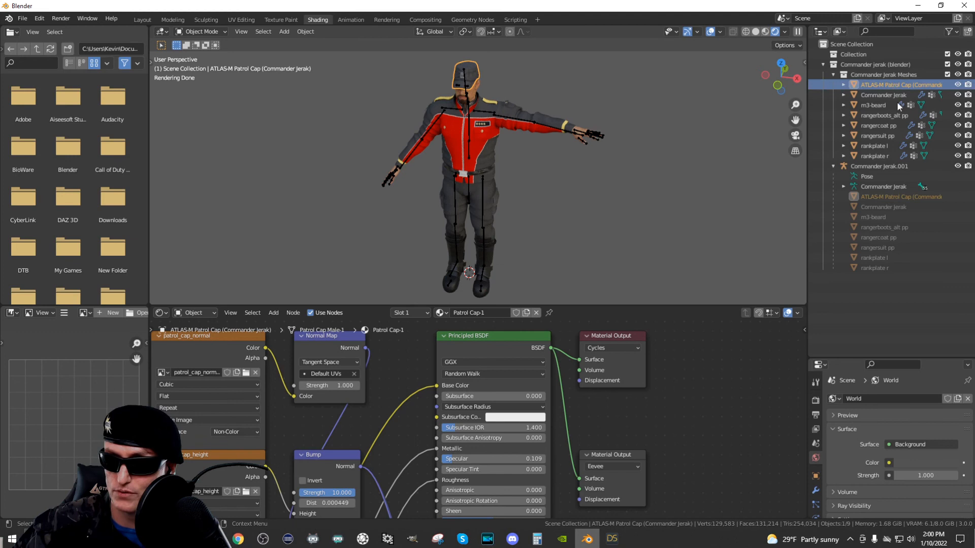
shift+click(879, 157)
drag(885, 87, 867, 234)
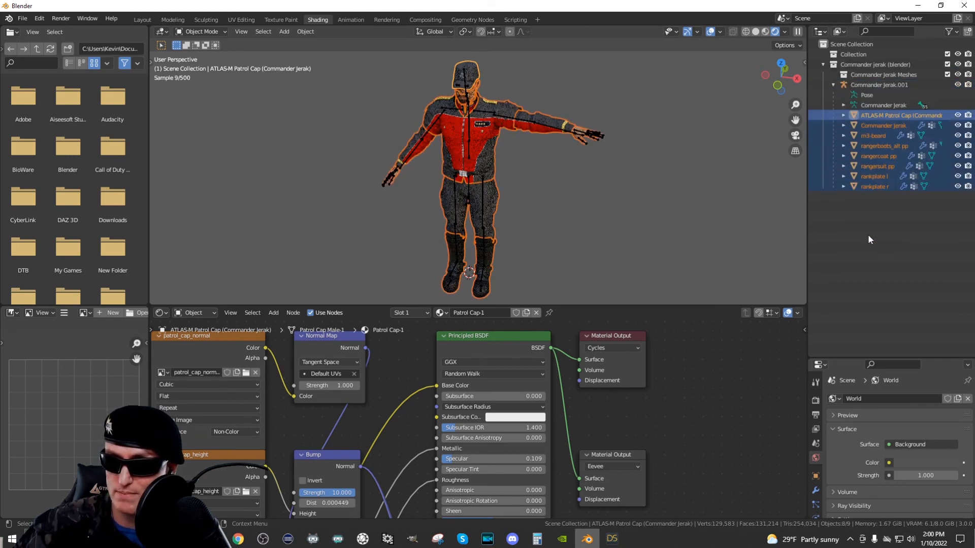
click(885, 75)
key(Delete)
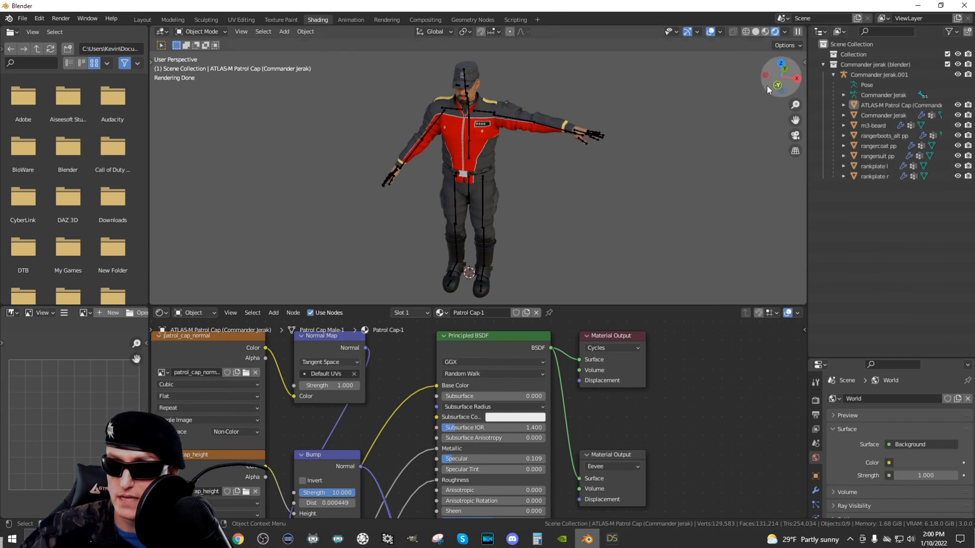
Select the Commander Jerak.001 armature and put it in Pose Mode.
mouse_move(782, 81)
mouse_down()
mouse_move(812, 83)
mouse_move(762, 81)
mouse_up()
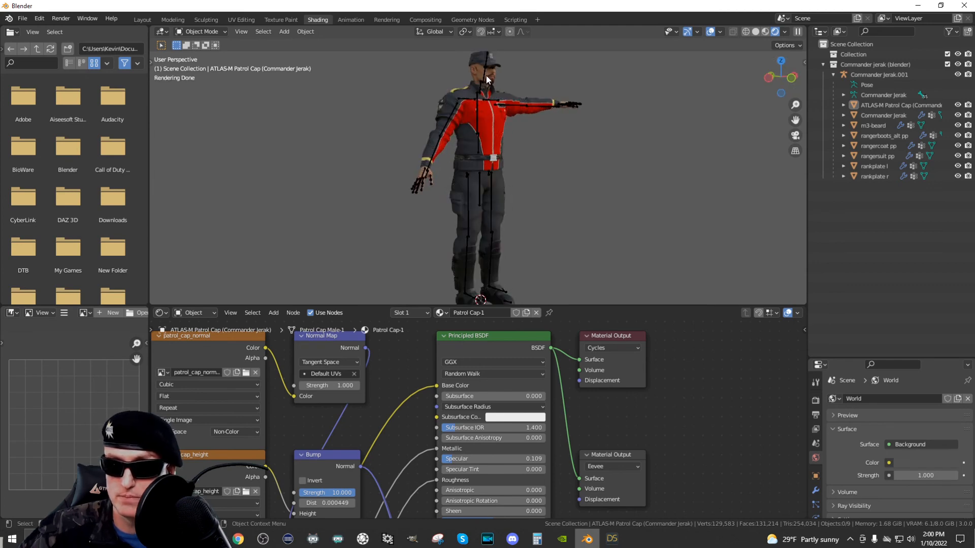
scroll(487, 79, up, 5)
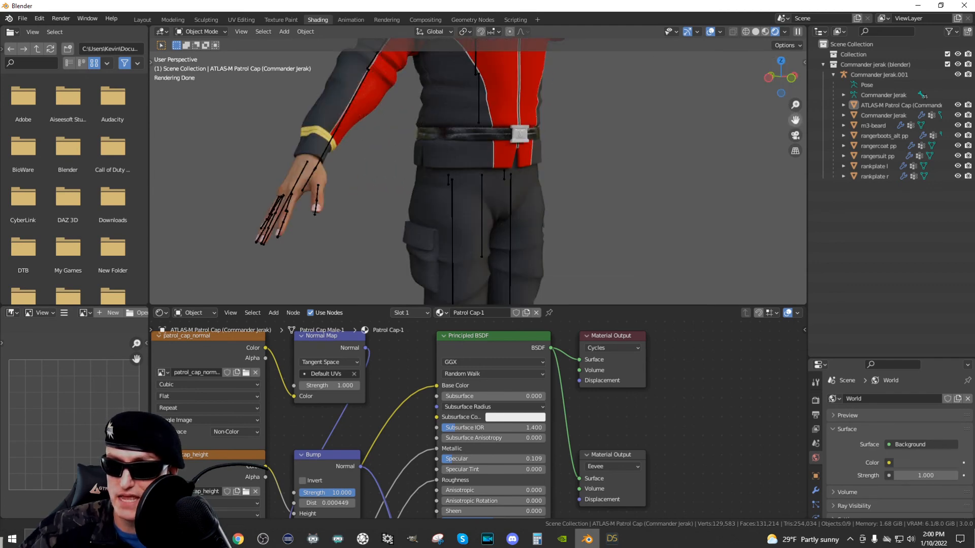
middle_drag(508, 203, 533, 217)
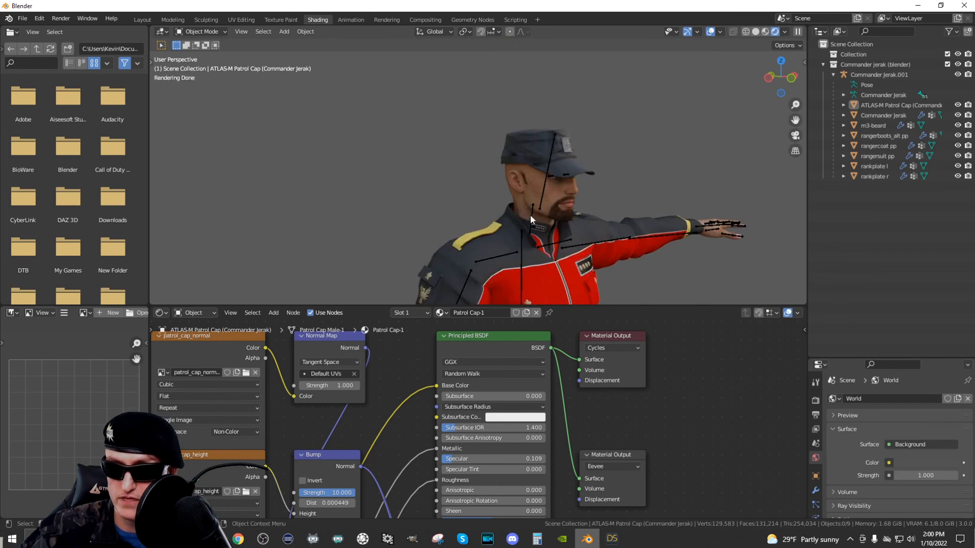
click(531, 219)
click(200, 31)
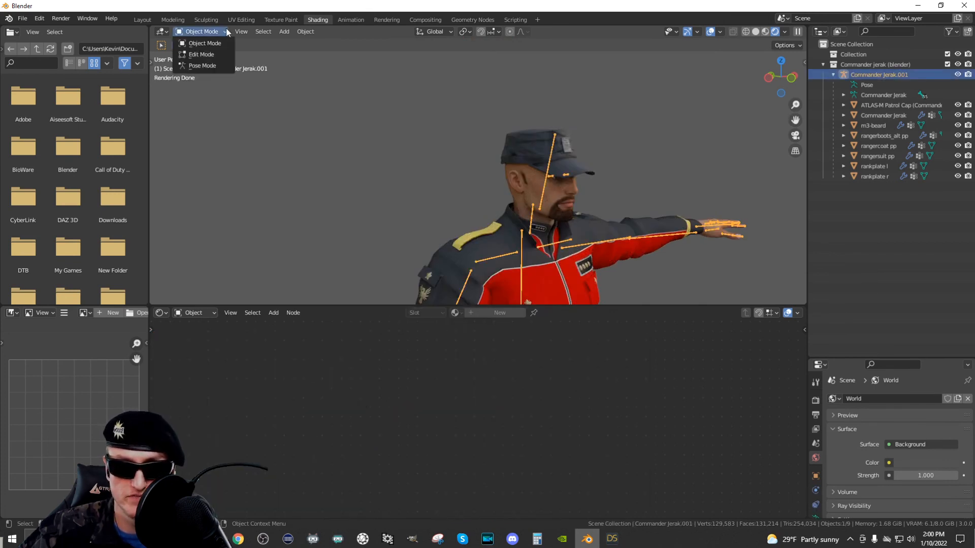
click(211, 67)
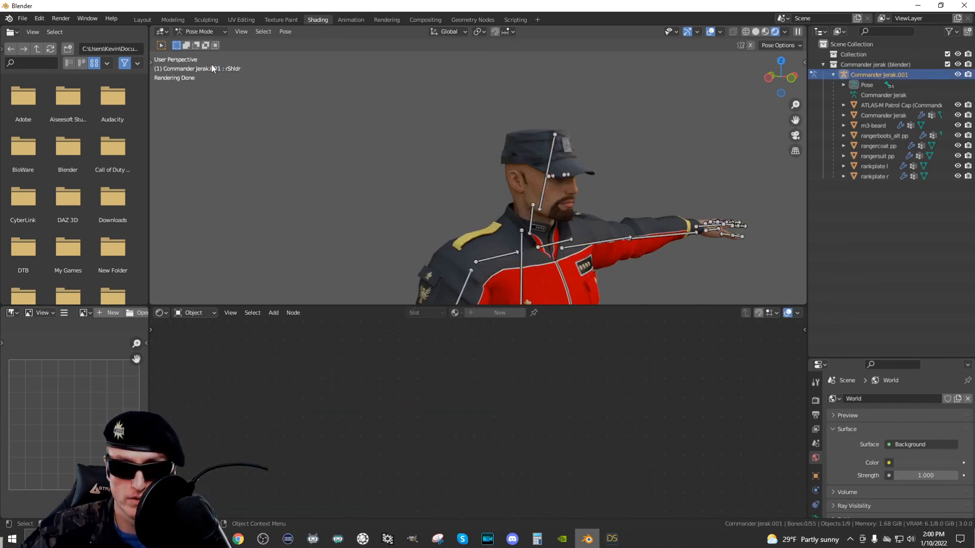
Rotate the neck bone slightly with the Rotate tool and check the head pose from the front.
click(531, 217)
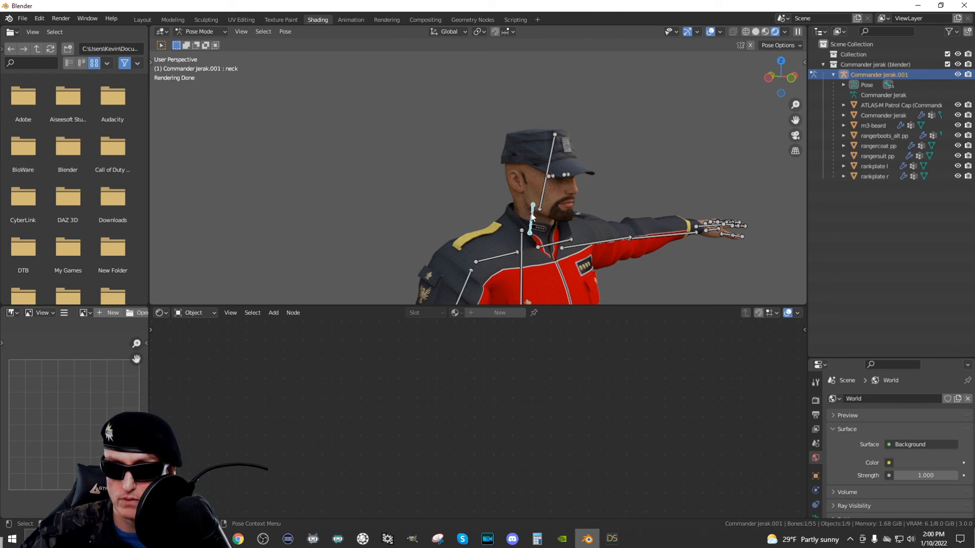
click(151, 60)
click(163, 120)
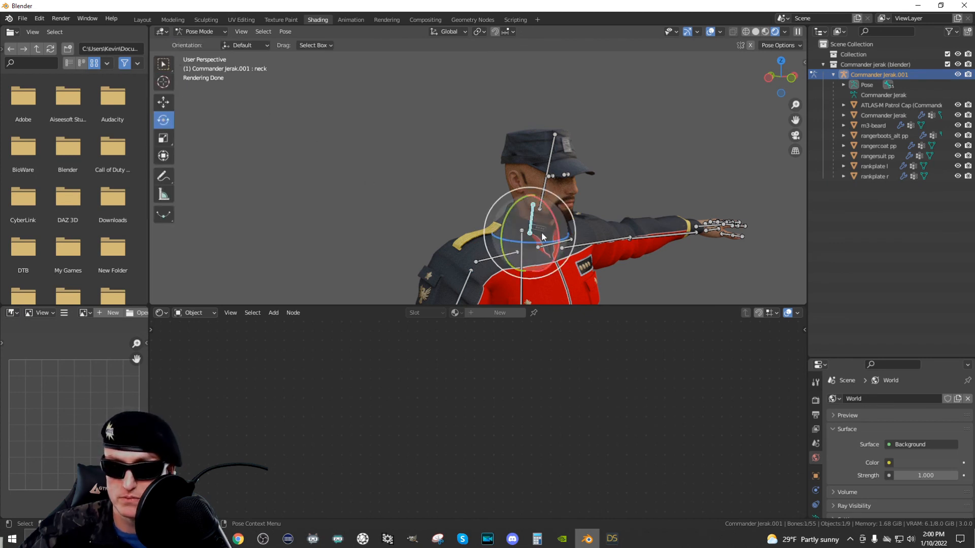
drag(542, 237, 531, 239)
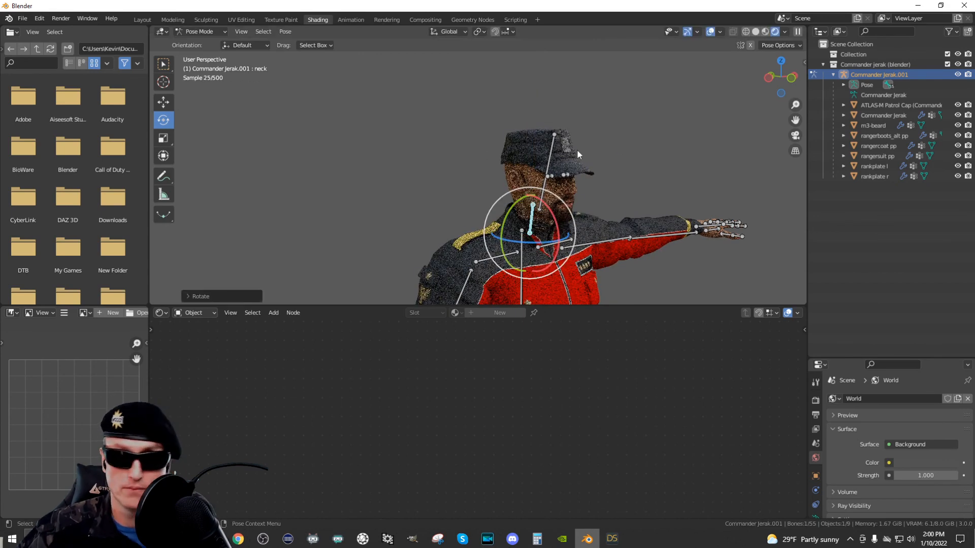
click(792, 79)
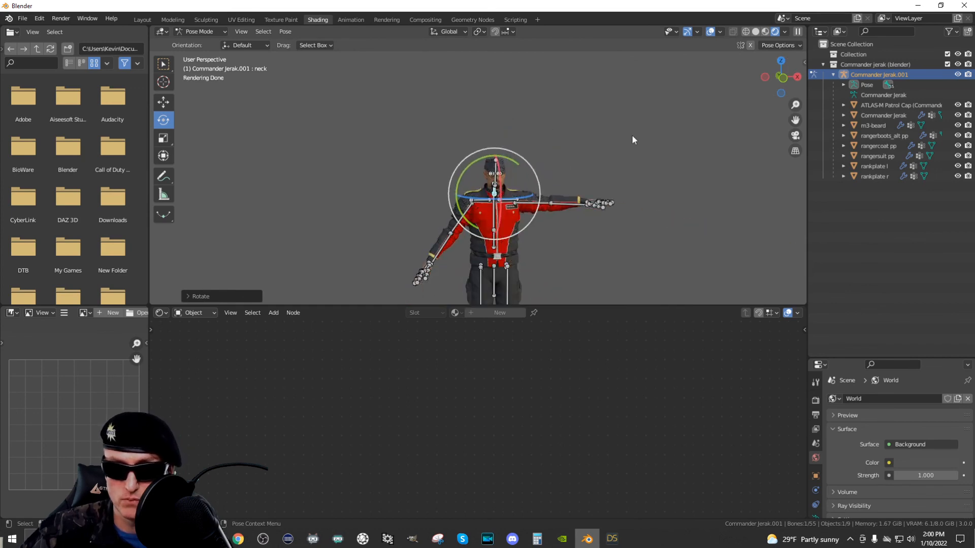